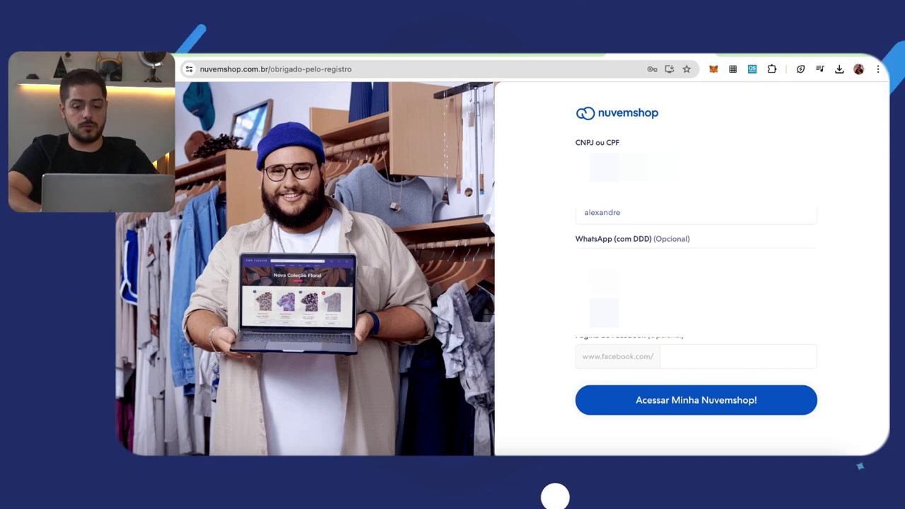
Enter the Instagram profile handle, submit the registration to access the new store, and dismiss the welcome questionnaire.
{"action": "left_click", "coordinate": [705, 308]}
{"action": "type", "text": "a"}
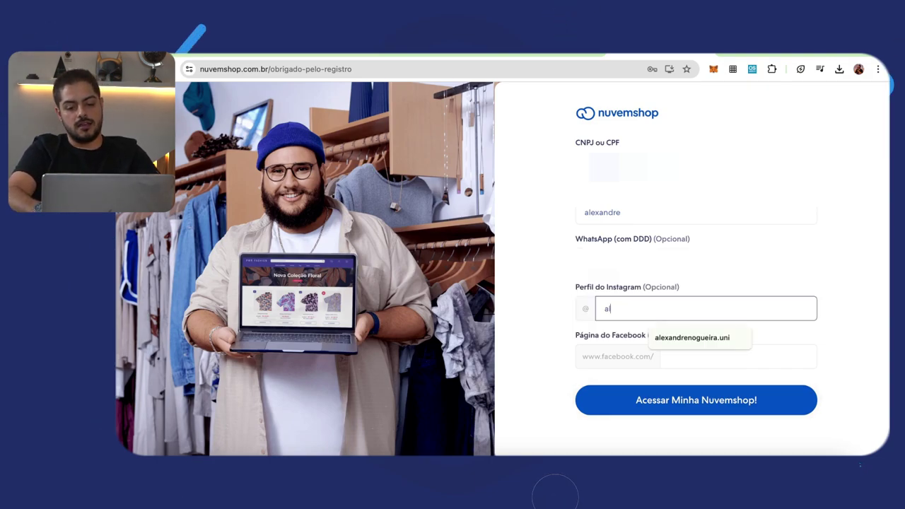
{"action": "type", "text": "lexandreuniver"}
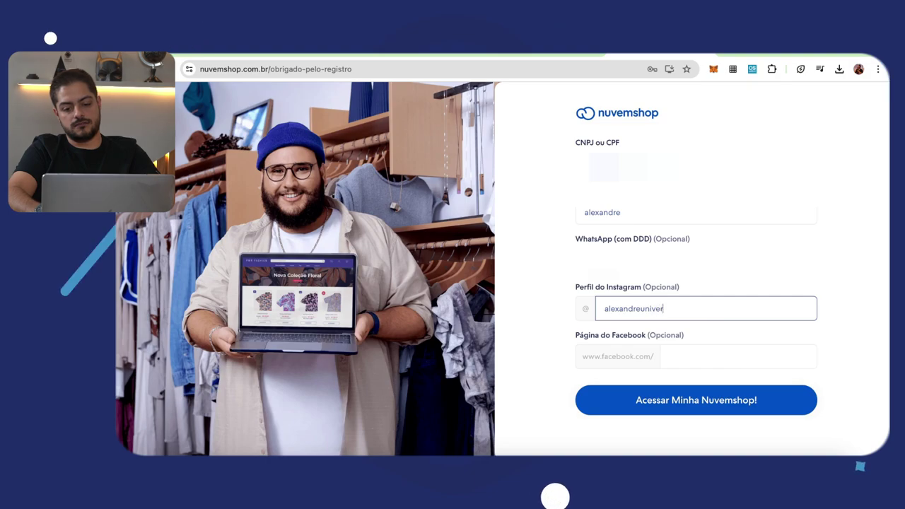
{"action": "type", "text": "sdade.uni"}
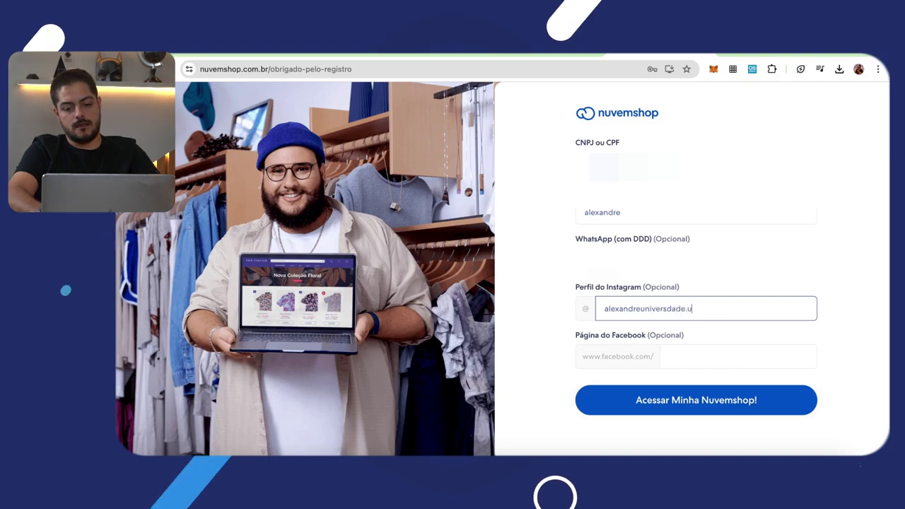
{"action": "left_click", "coordinate": [721, 402]}
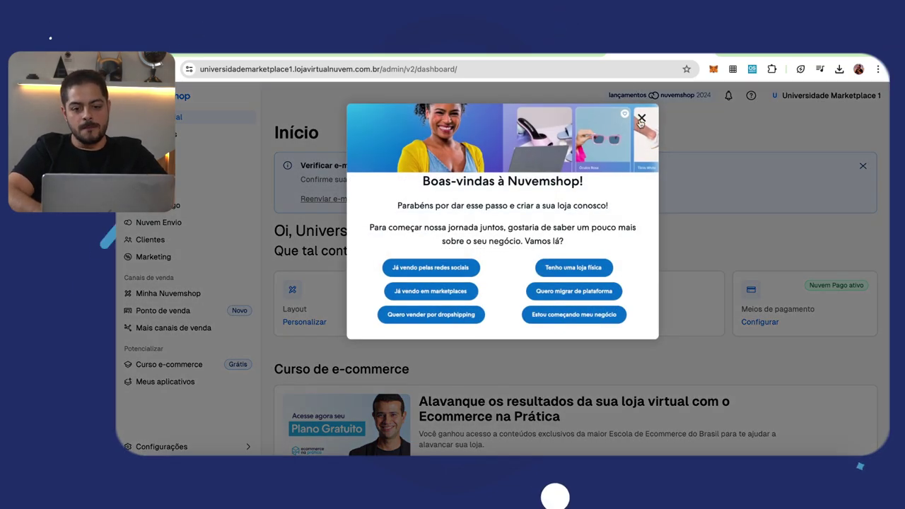
{"action": "left_click", "coordinate": [641, 119]}
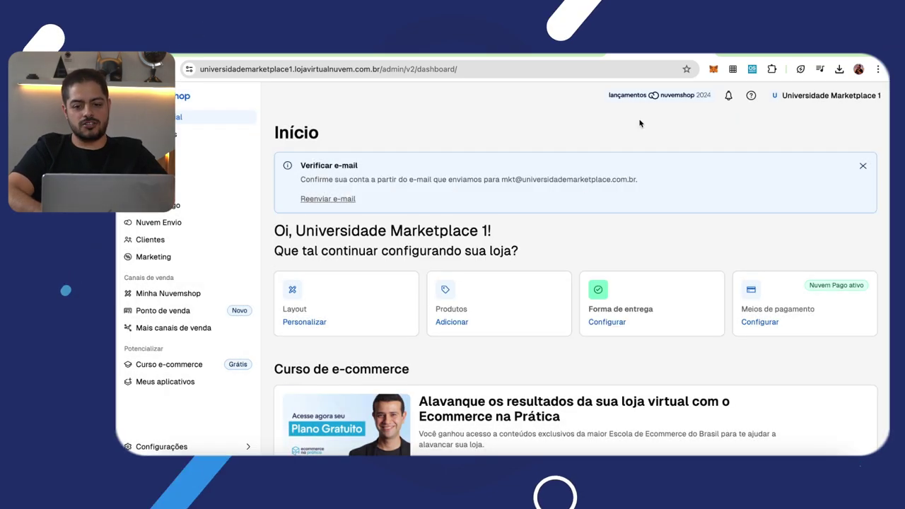
Compare the available store plans and upgrade the store to the Essencial plan.
{"action": "left_click", "coordinate": [827, 95]}
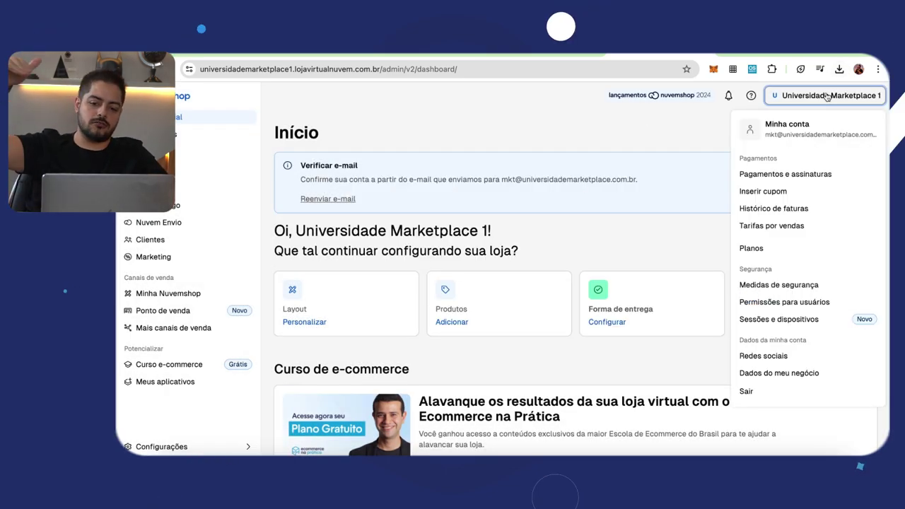
{"action": "left_click", "coordinate": [750, 249]}
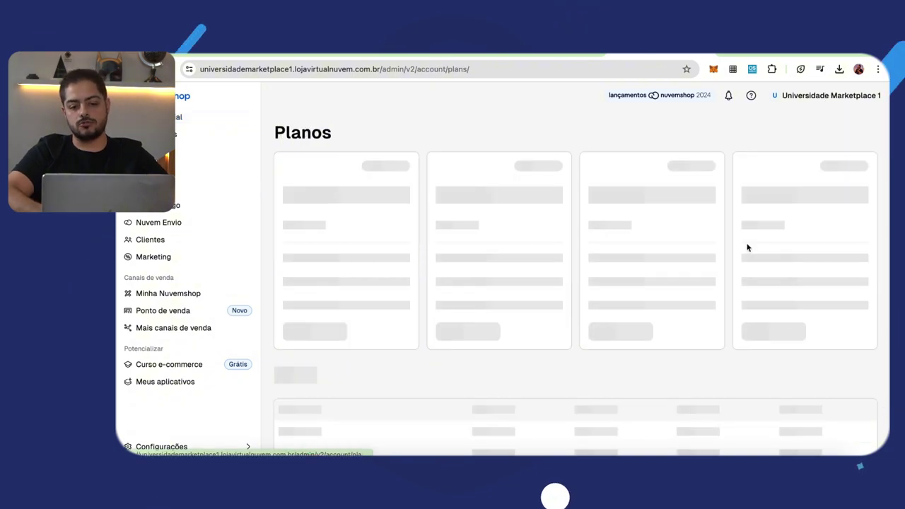
{"action": "scroll", "coordinate": [467, 238], "scroll_direction": "down", "scroll_amount": 4}
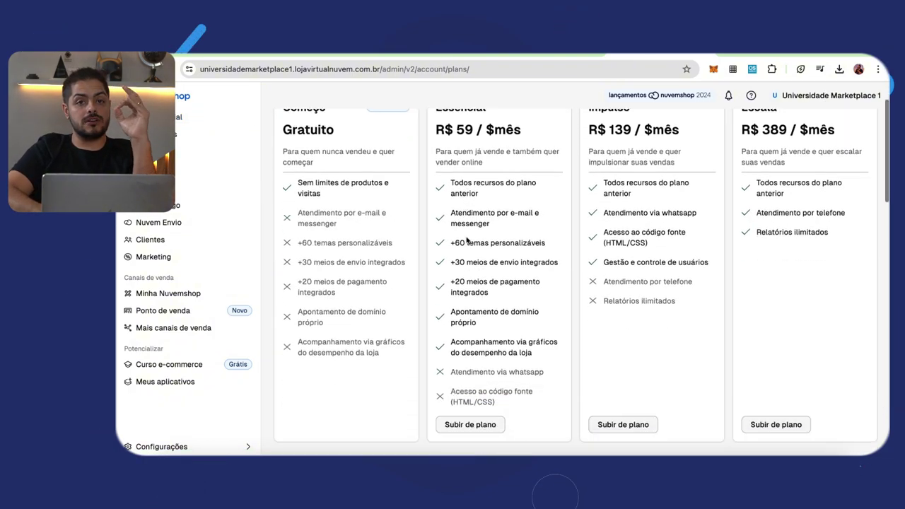
{"action": "scroll", "coordinate": [464, 236], "scroll_direction": "up", "scroll_amount": 3}
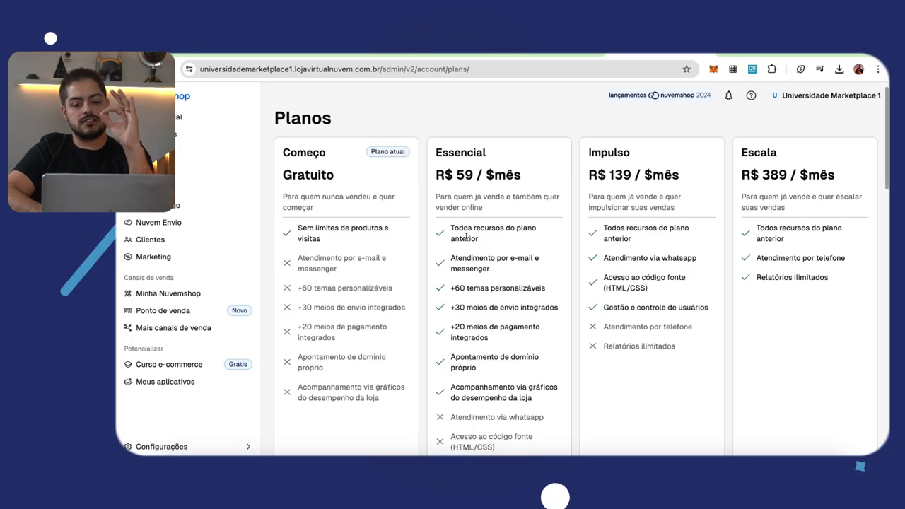
{"action": "scroll", "coordinate": [467, 236], "scroll_direction": "down", "scroll_amount": 3}
{"action": "left_click", "coordinate": [470, 341]}
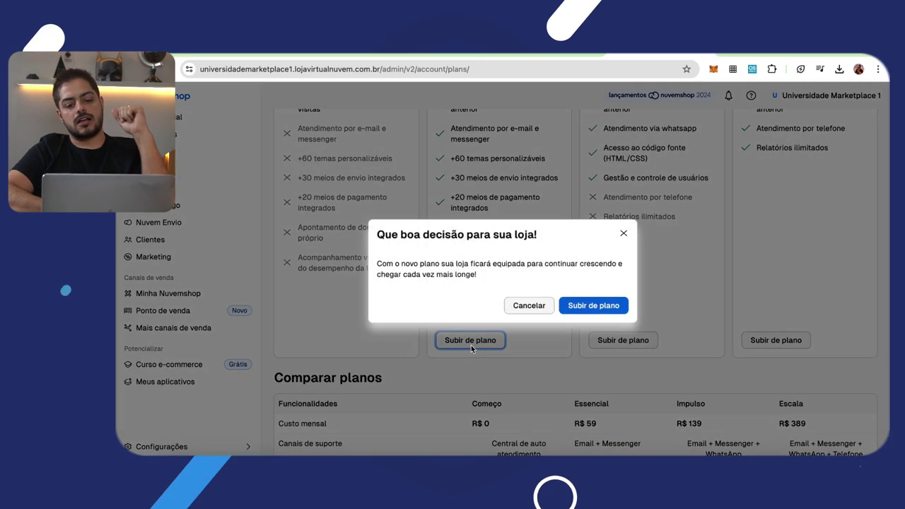
{"action": "left_click", "coordinate": [614, 307]}
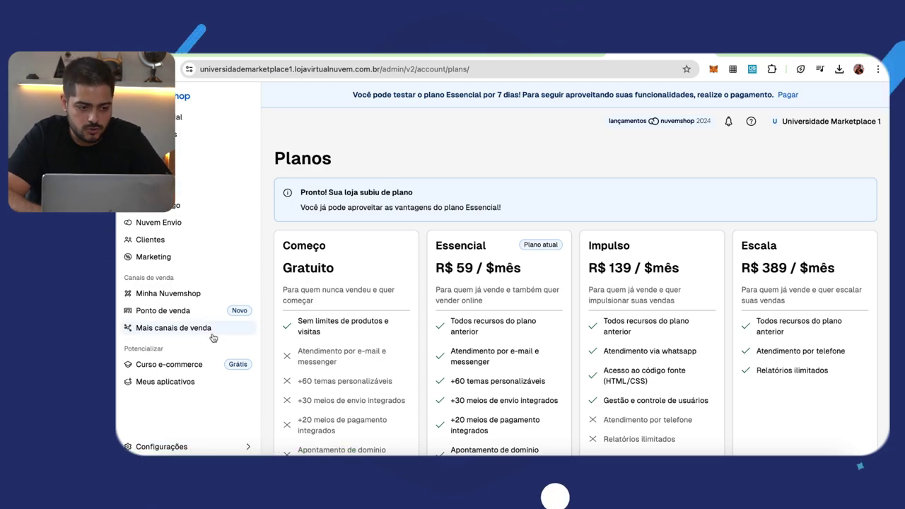
Go from the store's home page to layout customization and start a draft based on another layout.
{"action": "left_click", "coordinate": [159, 117]}
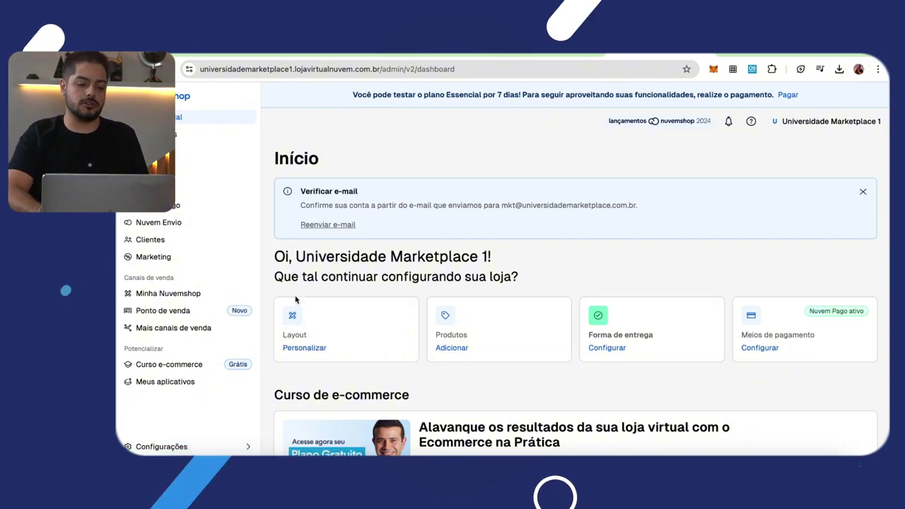
{"action": "left_click_drag", "start_coordinate": [317, 277], "coordinate": [500, 280]}
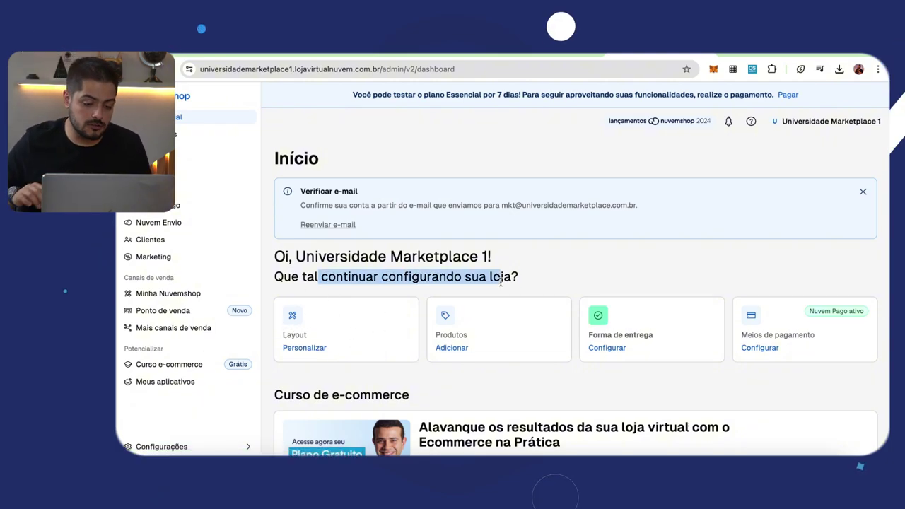
{"action": "left_click", "coordinate": [310, 348]}
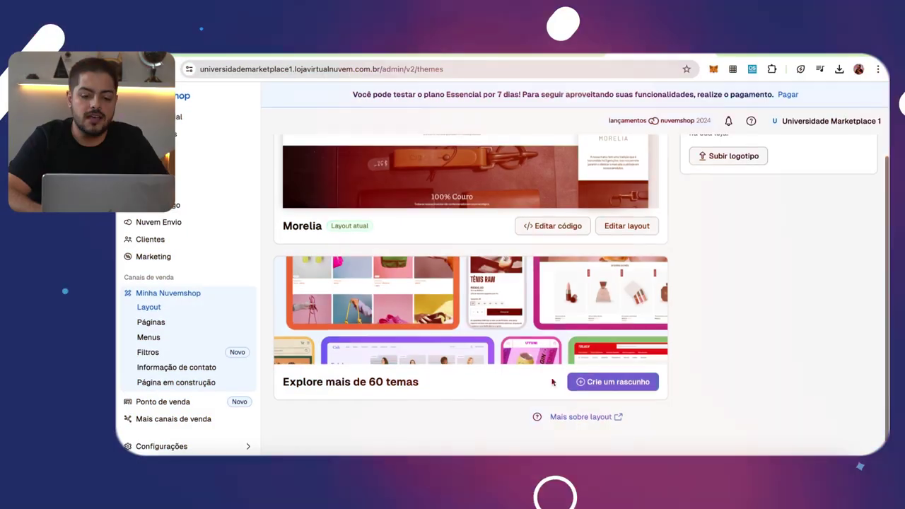
{"action": "left_click", "coordinate": [585, 382]}
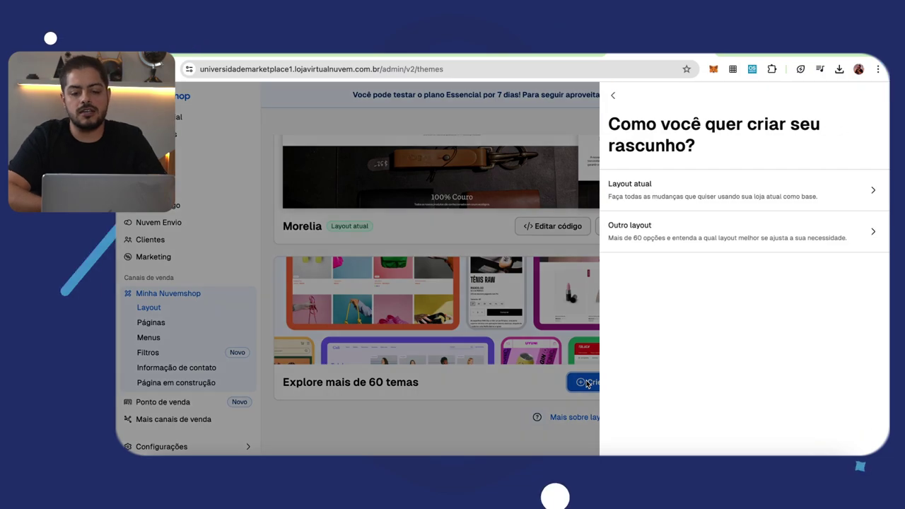
{"action": "left_click", "coordinate": [657, 239]}
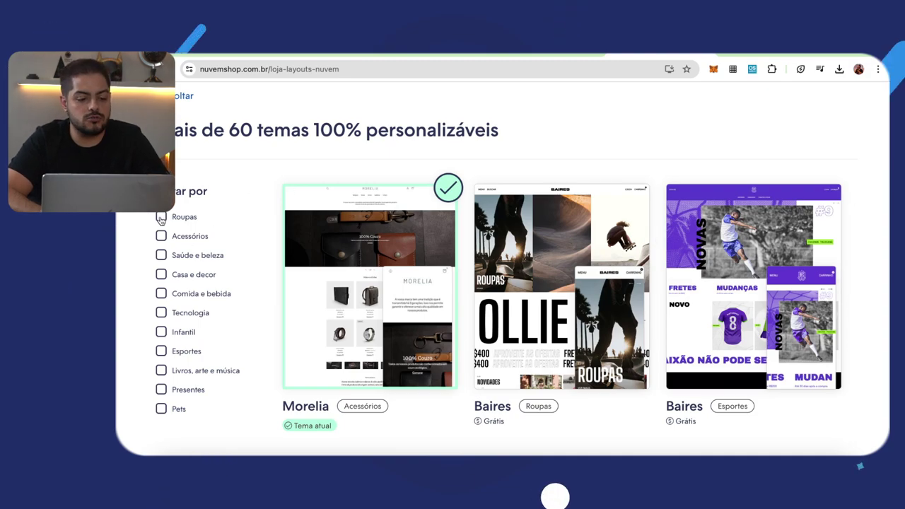
Filter the themes by Tecnologia, test Toluca as the new draft layout, and start the theme editor.
{"action": "left_click", "coordinate": [161, 312]}
{"action": "mouse_move", "coordinate": [375, 260]}
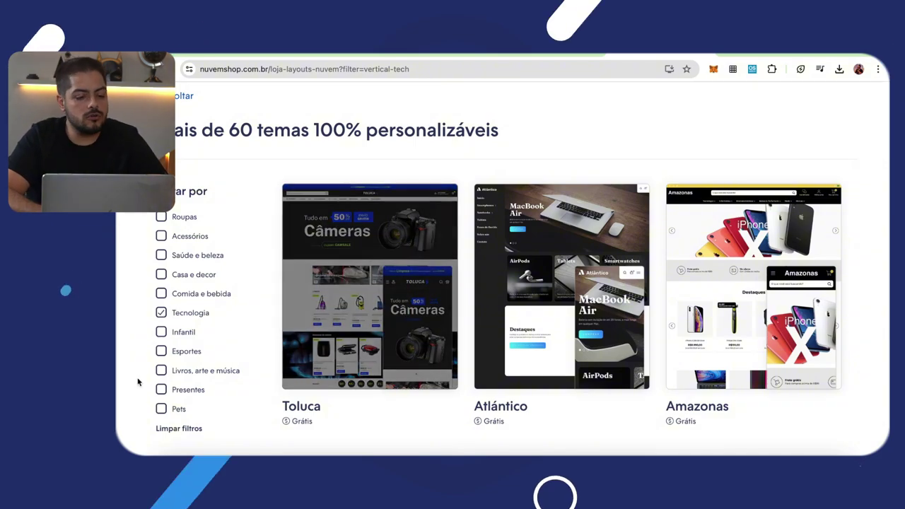
{"action": "left_click", "coordinate": [367, 258]}
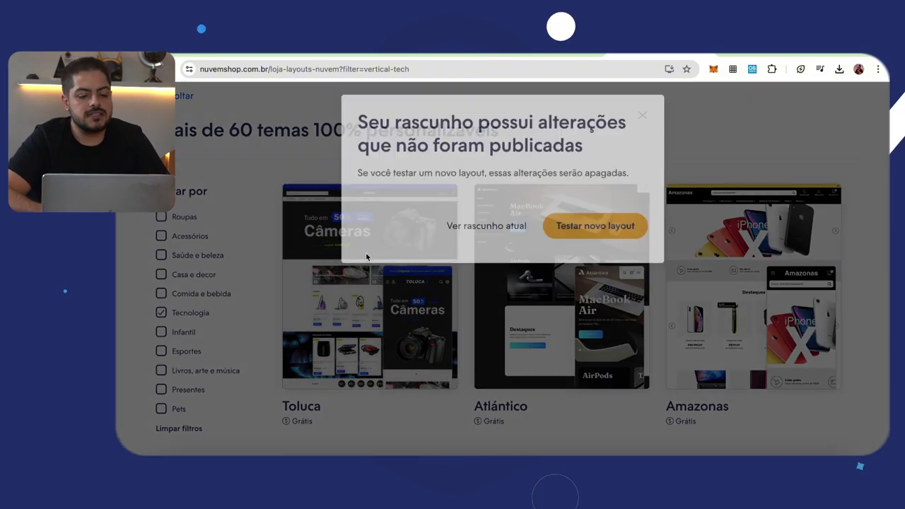
{"action": "left_click", "coordinate": [640, 230]}
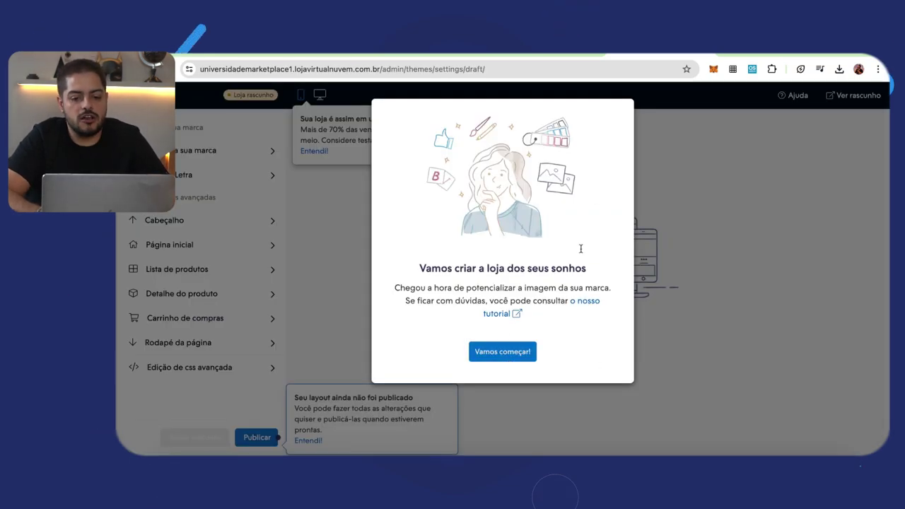
{"action": "left_click", "coordinate": [503, 351]}
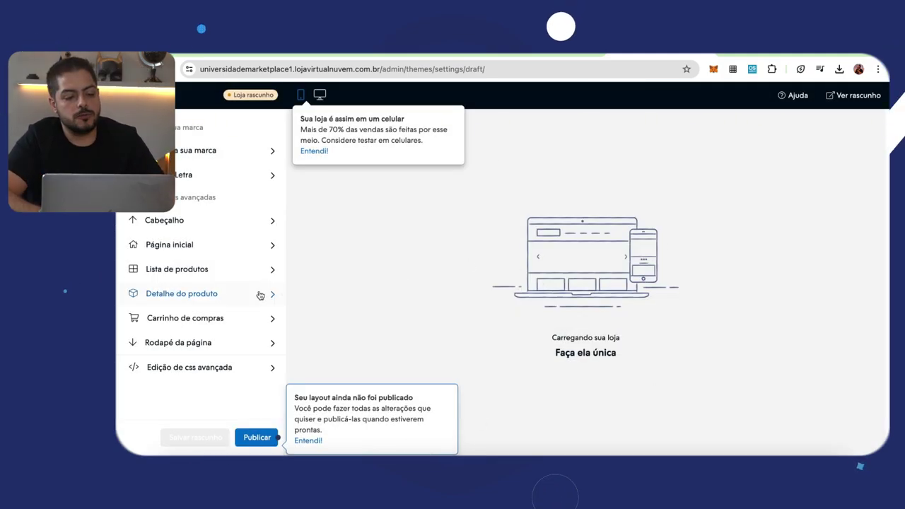
Examine the banner, category and product sections in the draft's mobile preview and the category banner settings.
{"action": "scroll", "coordinate": [641, 246], "scroll_direction": "down", "scroll_amount": 10}
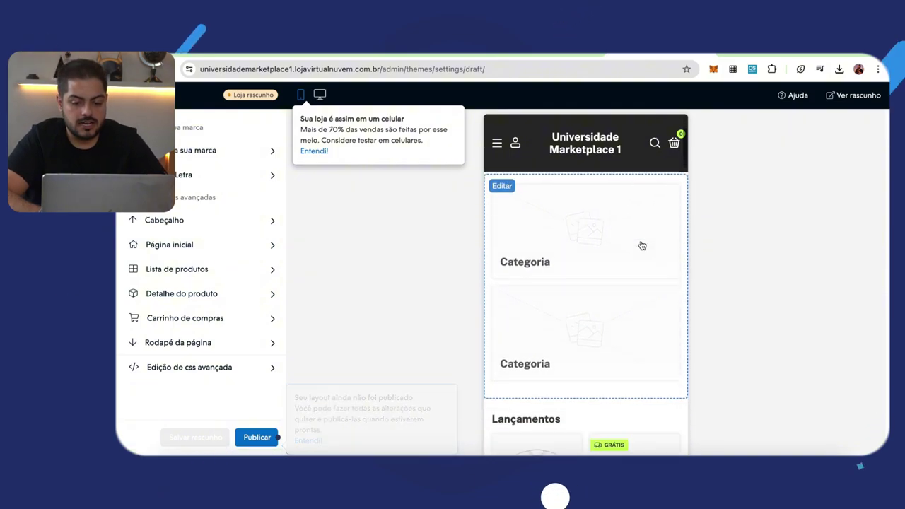
{"action": "scroll", "coordinate": [641, 245], "scroll_direction": "up", "scroll_amount": 8}
{"action": "scroll", "coordinate": [641, 245], "scroll_direction": "up", "scroll_amount": 2}
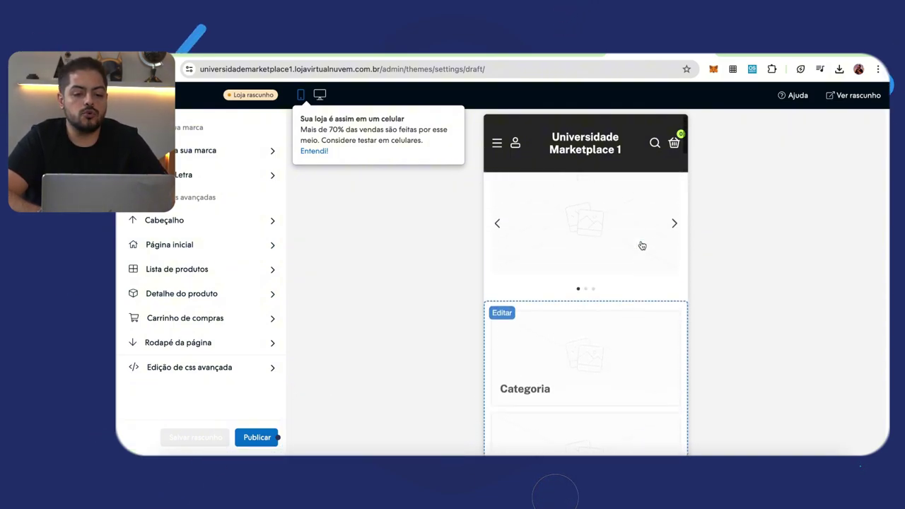
{"action": "scroll", "coordinate": [567, 327], "scroll_direction": "down", "scroll_amount": 10}
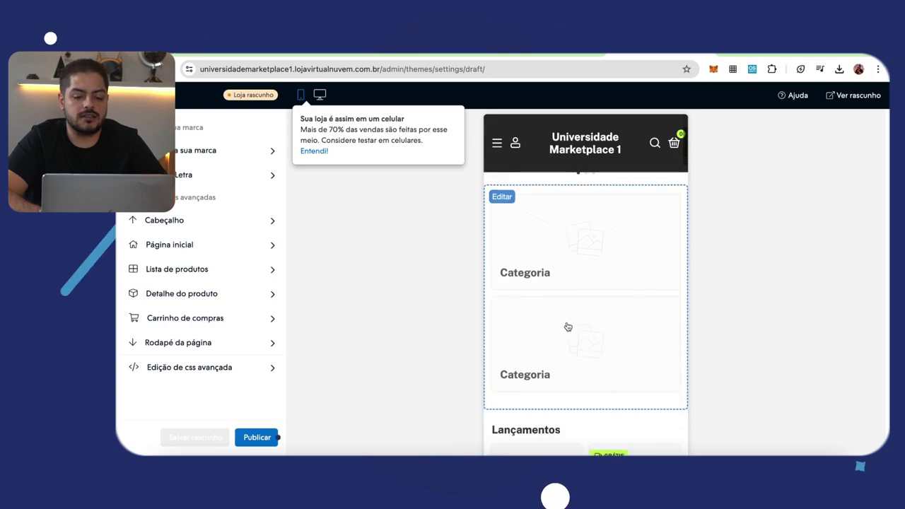
{"action": "scroll", "coordinate": [568, 326], "scroll_direction": "down", "scroll_amount": 8}
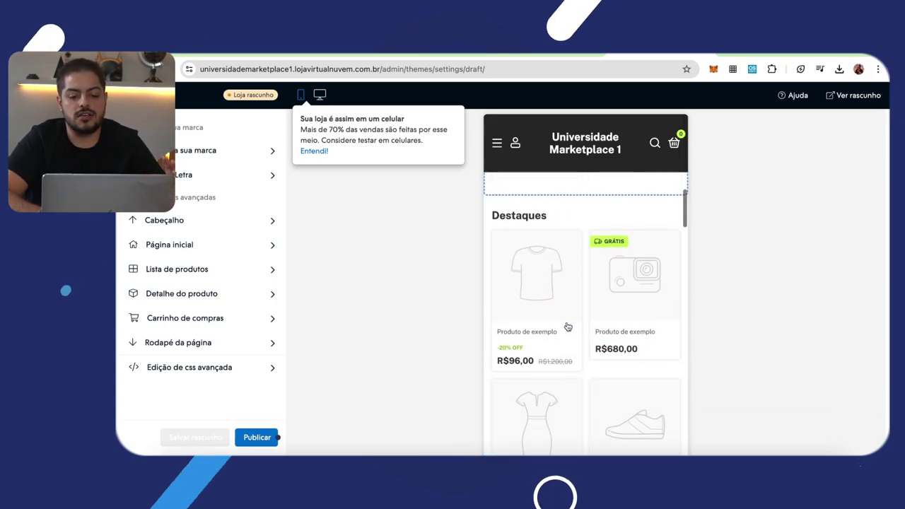
{"action": "scroll", "coordinate": [568, 326], "scroll_direction": "up", "scroll_amount": 3}
{"action": "scroll", "coordinate": [567, 327], "scroll_direction": "up", "scroll_amount": 5}
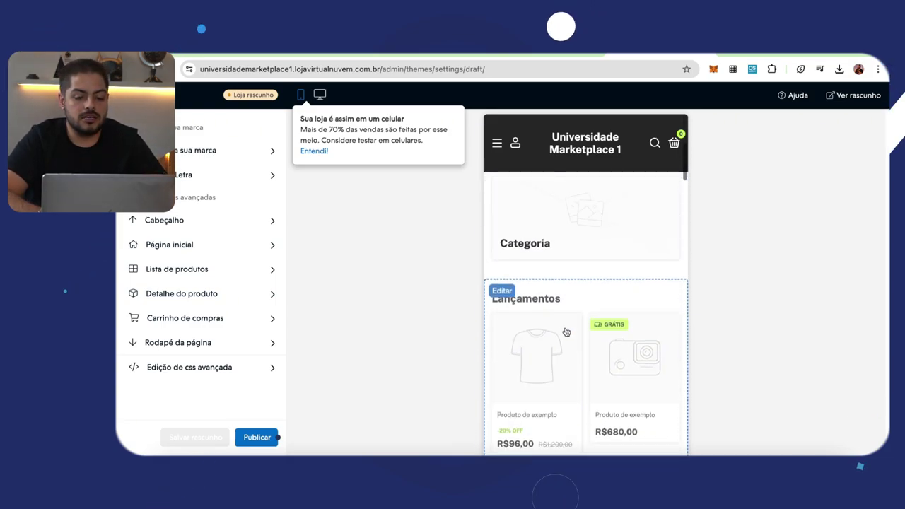
{"action": "left_click", "coordinate": [523, 233]}
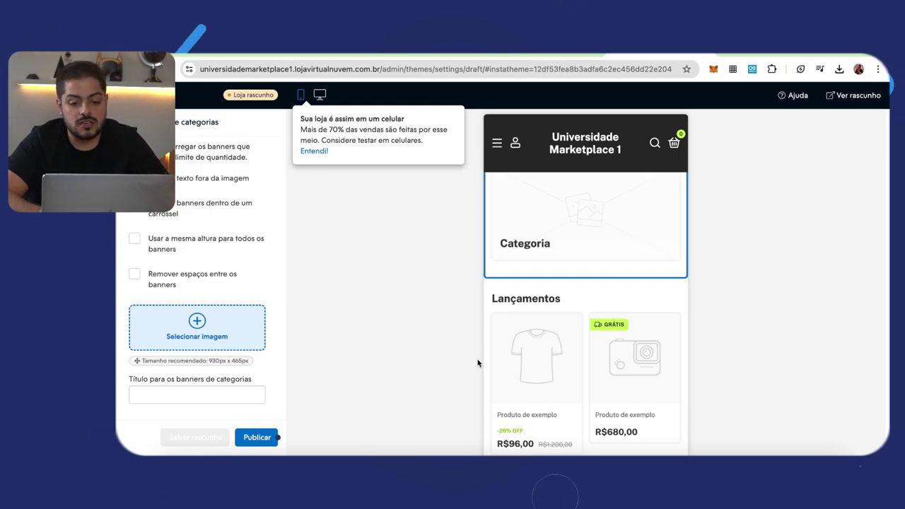
Add the images 87169_00.webp and 1108495218.jpg to the rotating banners as the images for computers.
{"action": "scroll", "coordinate": [530, 377], "scroll_direction": "up", "scroll_amount": 3}
{"action": "left_click", "coordinate": [567, 241]}
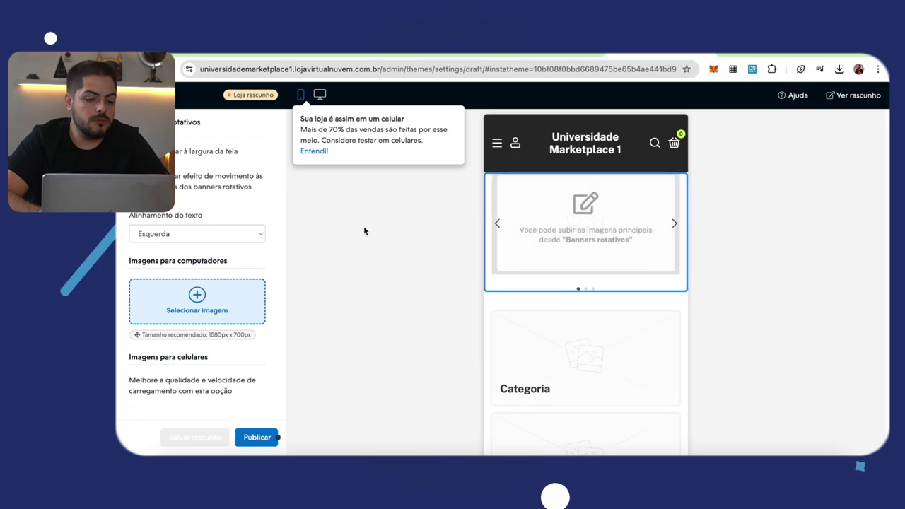
{"action": "left_click", "coordinate": [166, 308]}
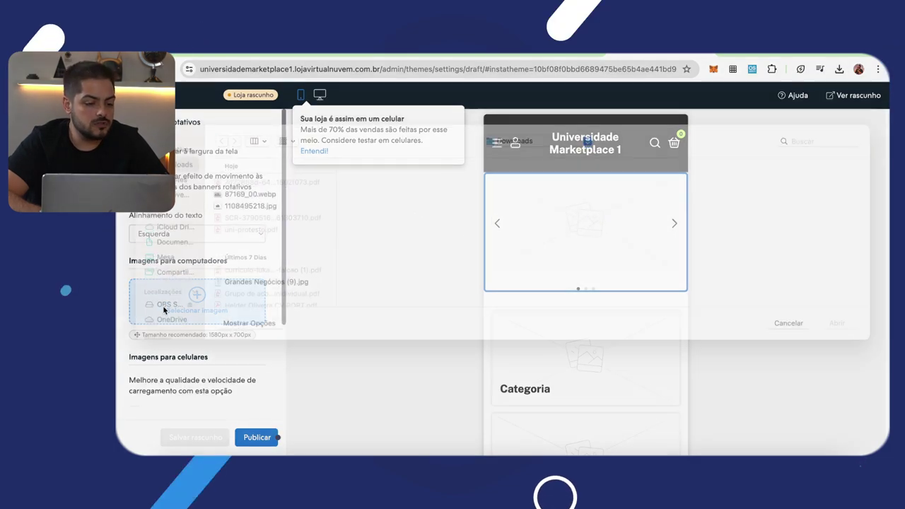
{"action": "left_click", "coordinate": [263, 210]}
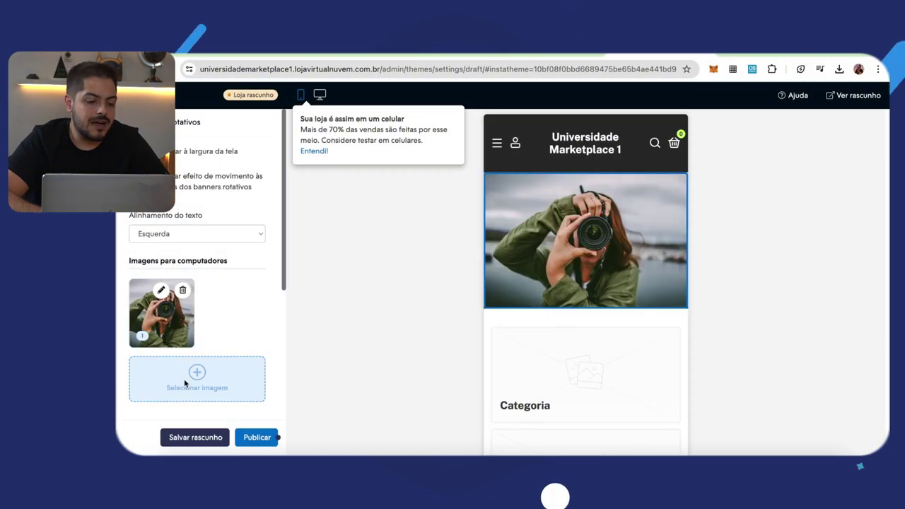
{"action": "left_click", "coordinate": [185, 383]}
{"action": "left_click", "coordinate": [250, 221]}
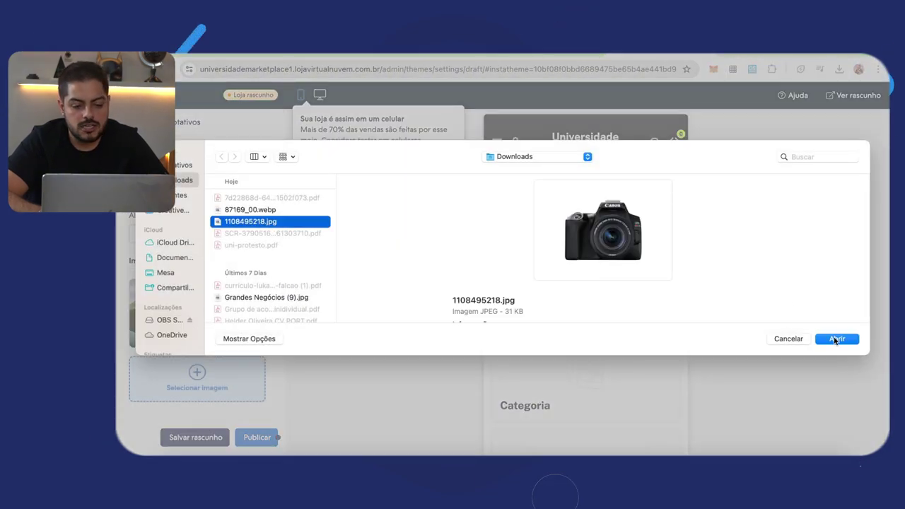
{"action": "left_click", "coordinate": [836, 339]}
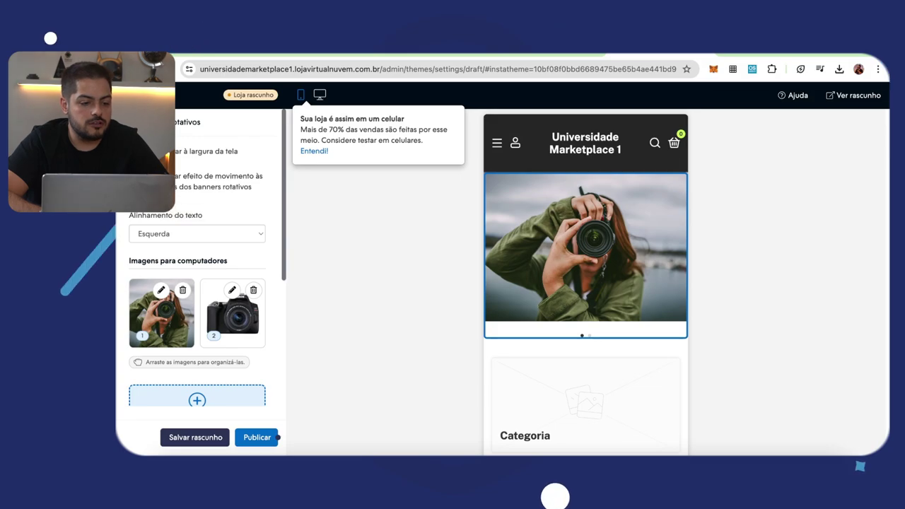
Publish the draft as the store's new layout and open the live store to view it.
{"action": "scroll", "coordinate": [221, 320], "scroll_direction": "down", "scroll_amount": 3}
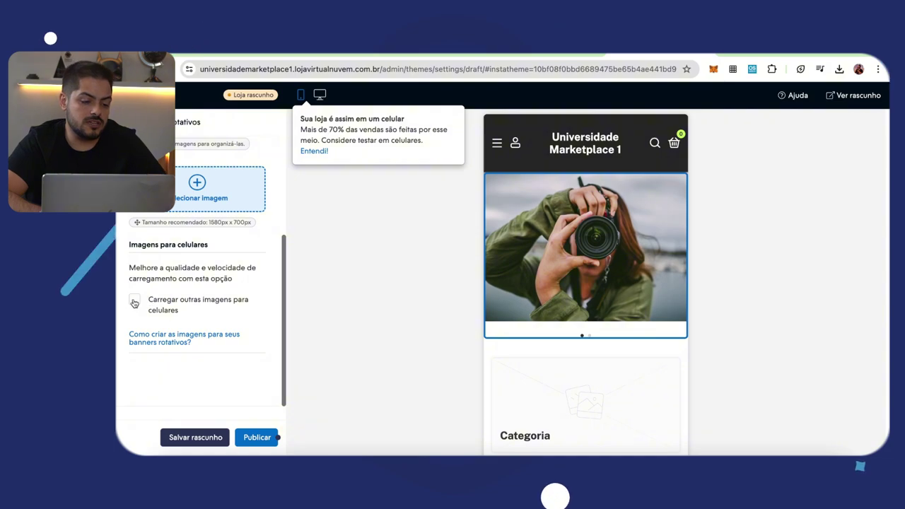
{"action": "left_click", "coordinate": [257, 436]}
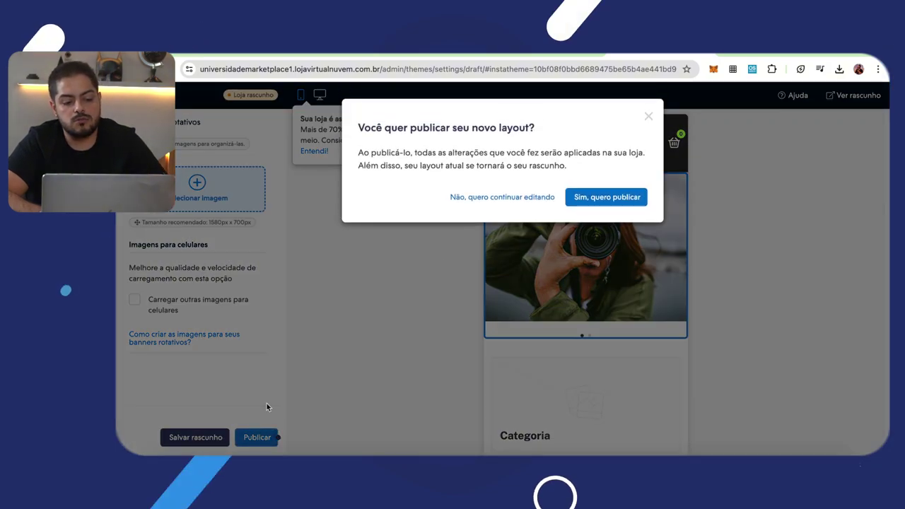
{"action": "left_click", "coordinate": [586, 200]}
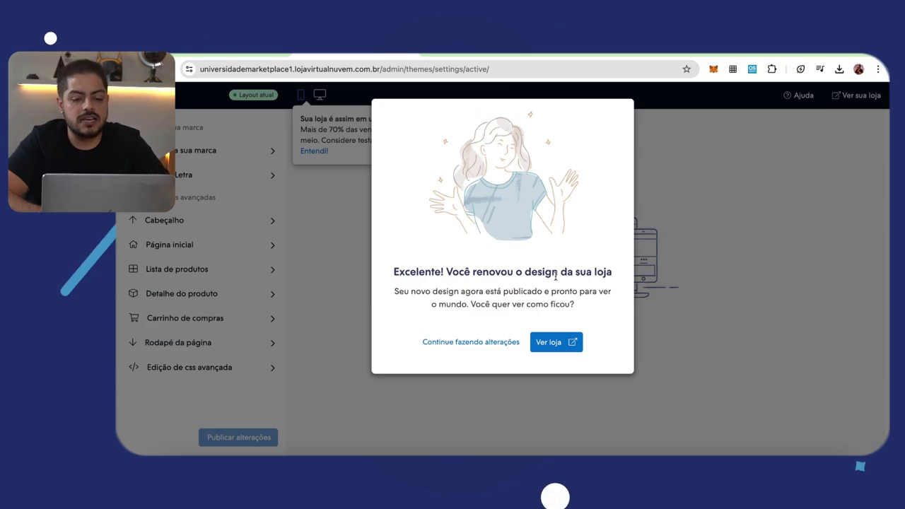
{"action": "left_click", "coordinate": [556, 344]}
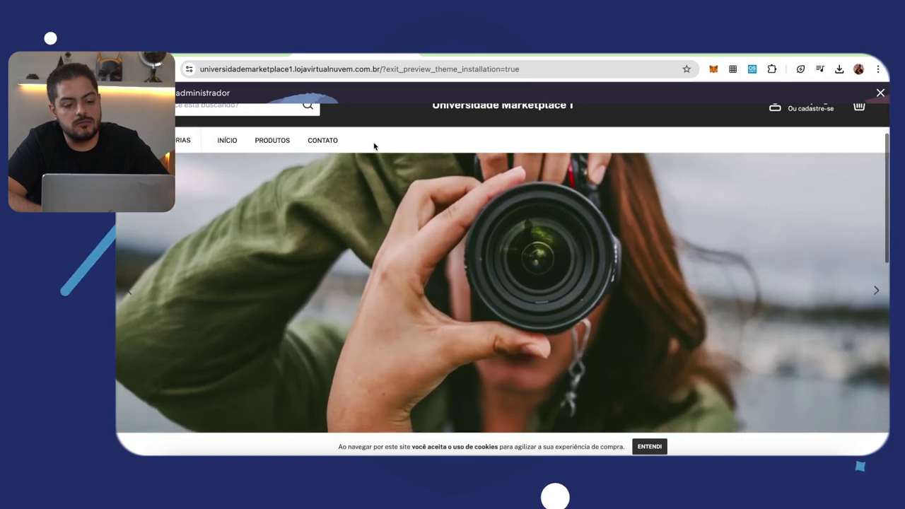
Look over the published storefront's home page and dismiss the new-design announcement in the layout editor to continue making changes.
{"action": "scroll", "coordinate": [482, 270], "scroll_direction": "down", "scroll_amount": 5}
{"action": "scroll", "coordinate": [483, 271], "scroll_direction": "up", "scroll_amount": 5}
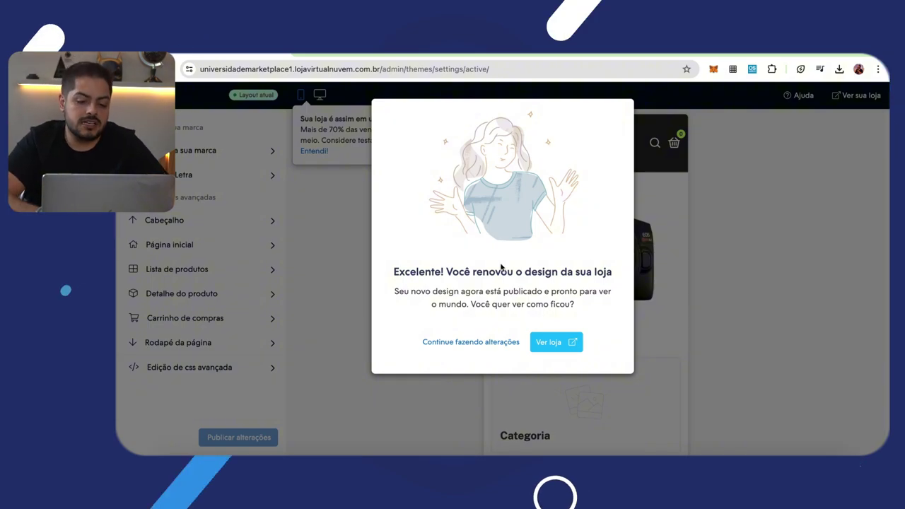
{"action": "left_click", "coordinate": [485, 346]}
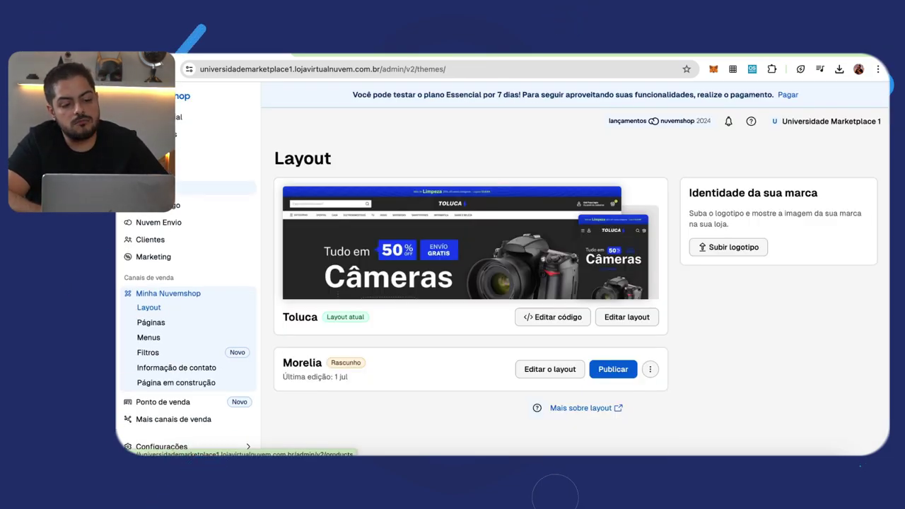
Open the store's product categories and start a new blank category.
{"action": "left_click", "coordinate": [175, 188]}
{"action": "left_click", "coordinate": [165, 219]}
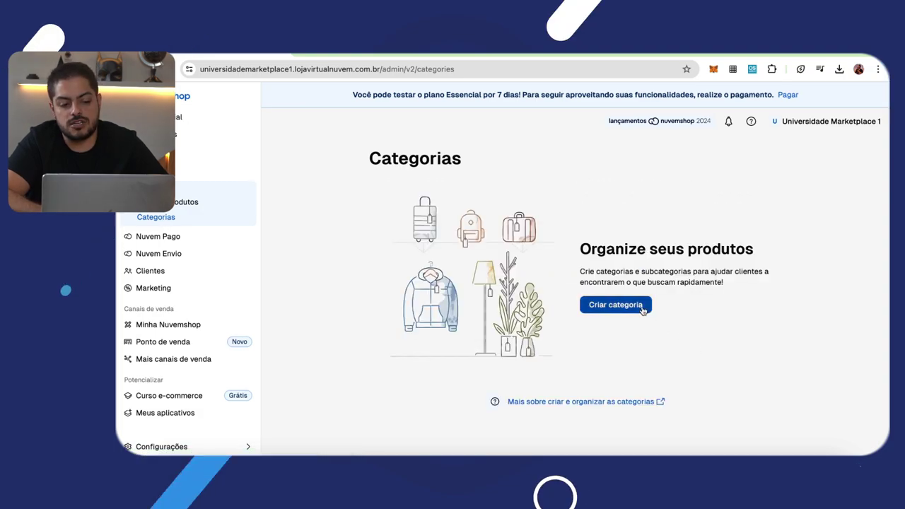
{"action": "left_click", "coordinate": [613, 304]}
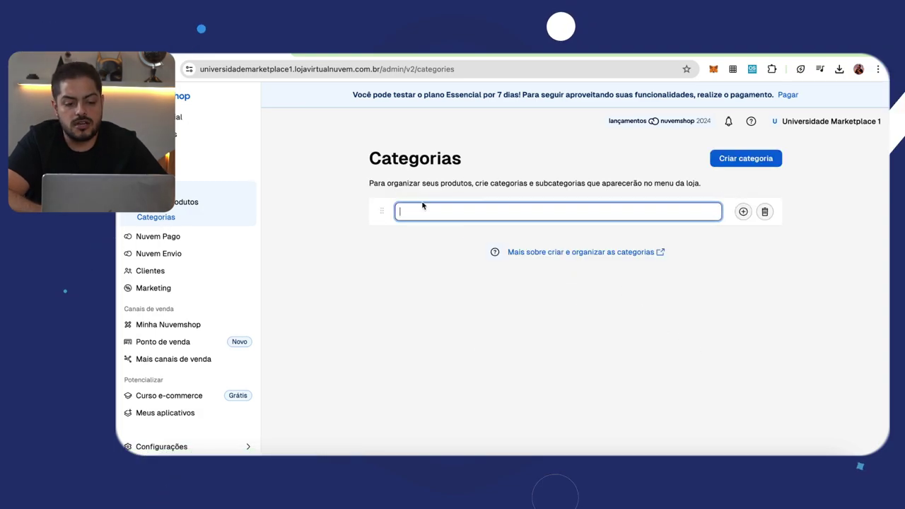
Start adding a new product and name it "Camera Fotográfica digital".
{"action": "left_click", "coordinate": [187, 201]}
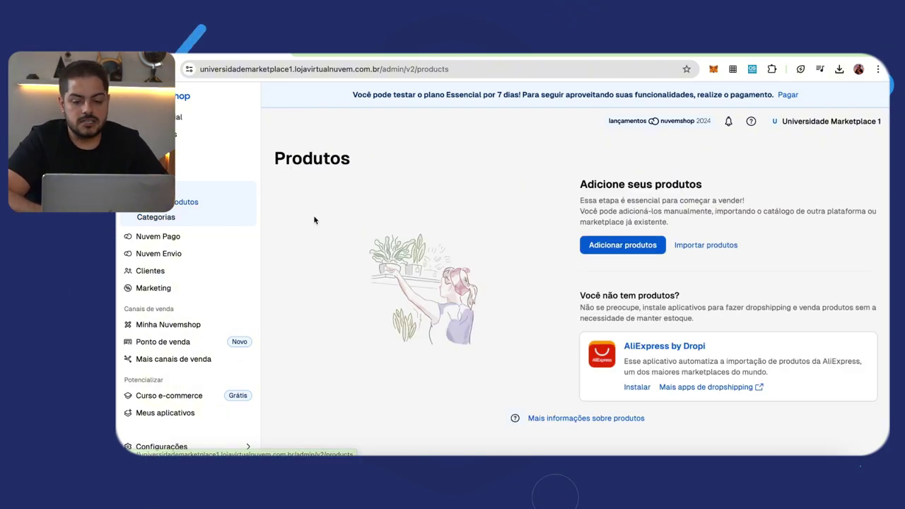
{"action": "left_click", "coordinate": [636, 246]}
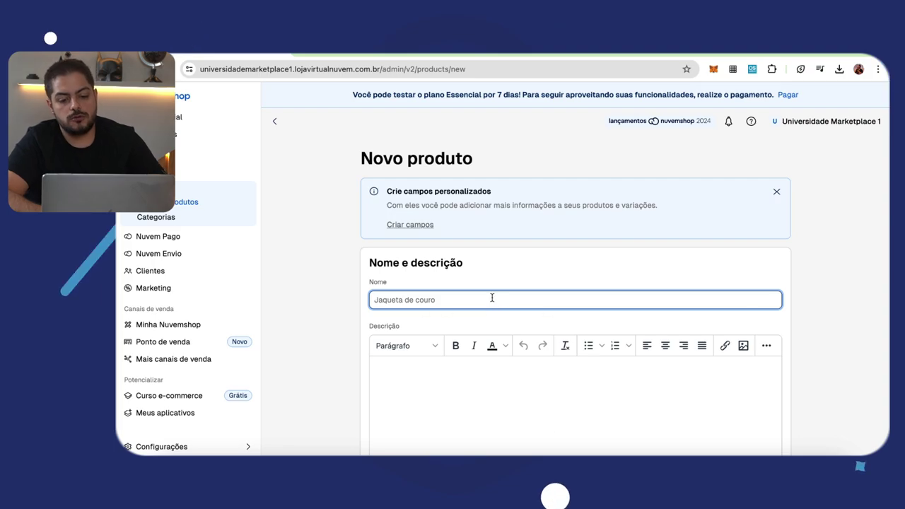
{"action": "left_click", "coordinate": [492, 299]}
{"action": "type", "text": "Camera"}
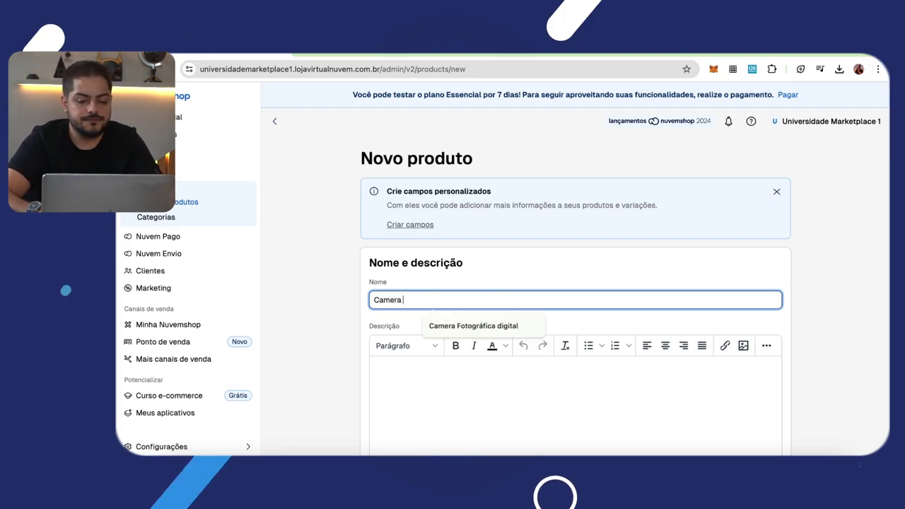
{"action": "left_click", "coordinate": [487, 326]}
Write the product description as "Camera Fotográfica digital", "Com zoom optico." and "XyZ" on separate lines.
{"action": "left_click", "coordinate": [397, 406]}
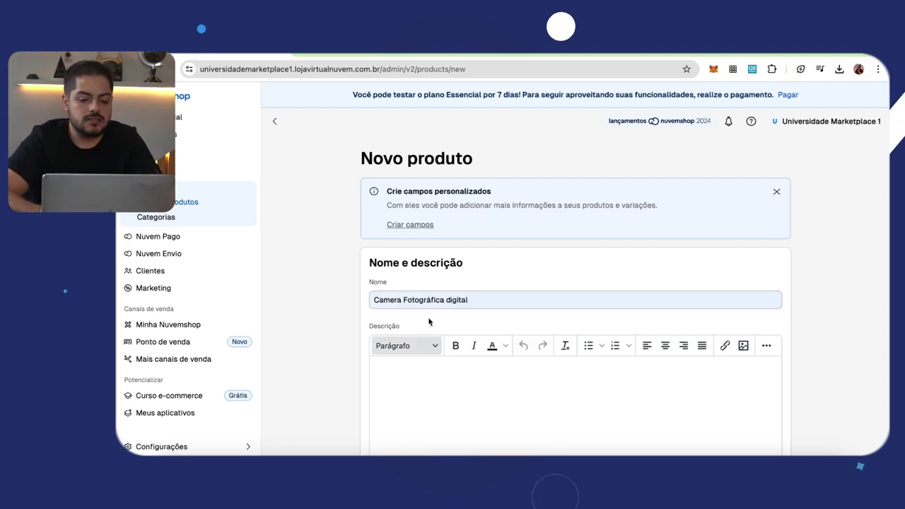
{"action": "type", "text": "Camera Fotográfica digital"}
{"action": "scroll", "coordinate": [416, 389], "scroll_direction": "down", "scroll_amount": 2}
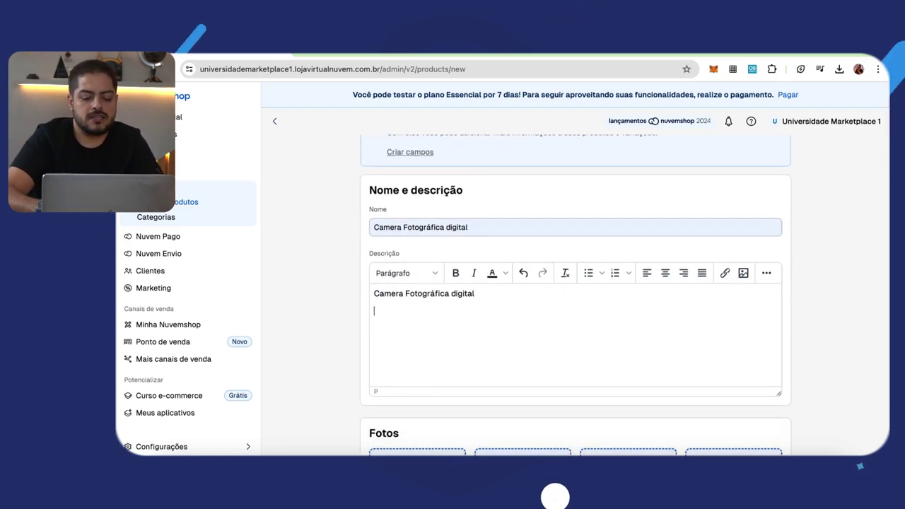
{"action": "type", "text": "Com zoom "}
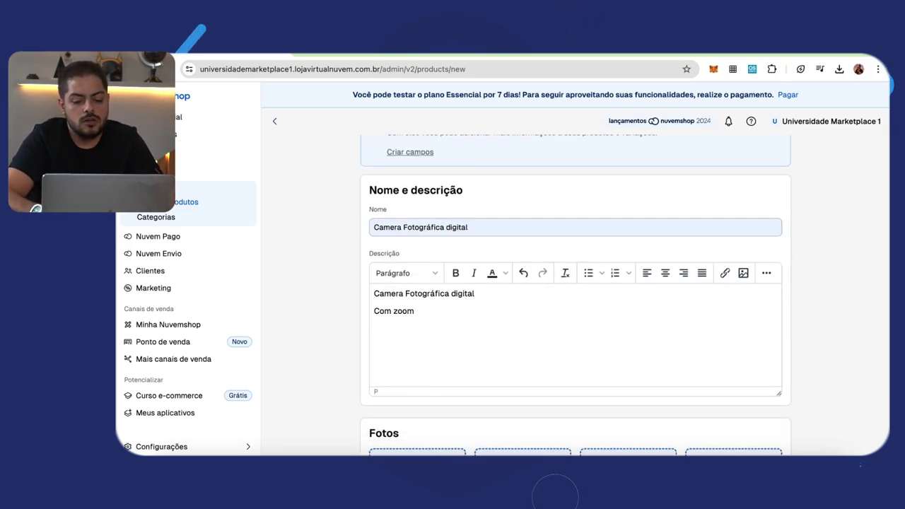
{"action": "type", "text": "optico. "}
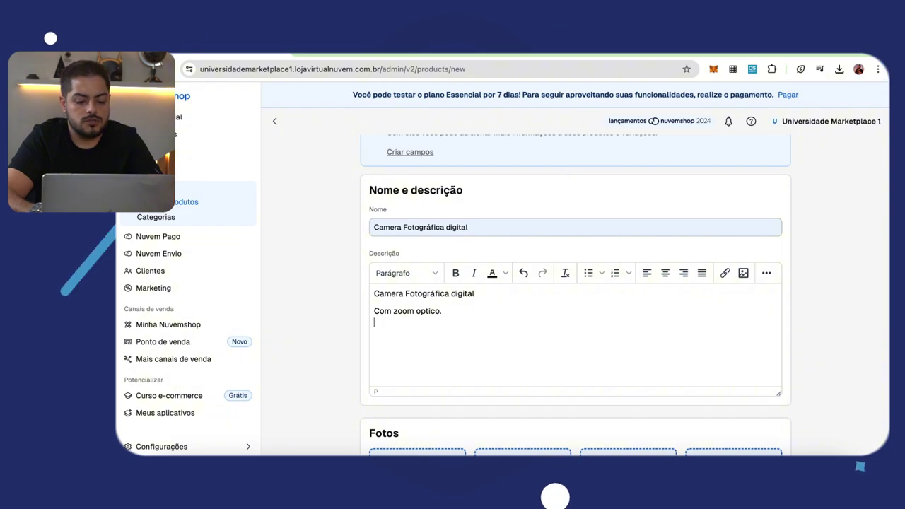
{"action": "type", "text": "XyZ"}
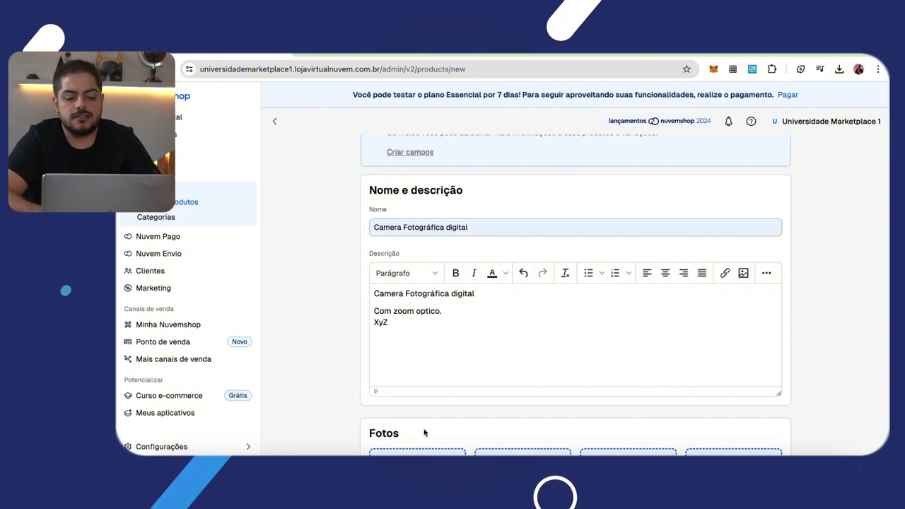
Upload 87169_00.webp and 1108495218.jpg from Downloads as the product's photos.
{"action": "scroll", "coordinate": [436, 376], "scroll_direction": "down", "scroll_amount": 2}
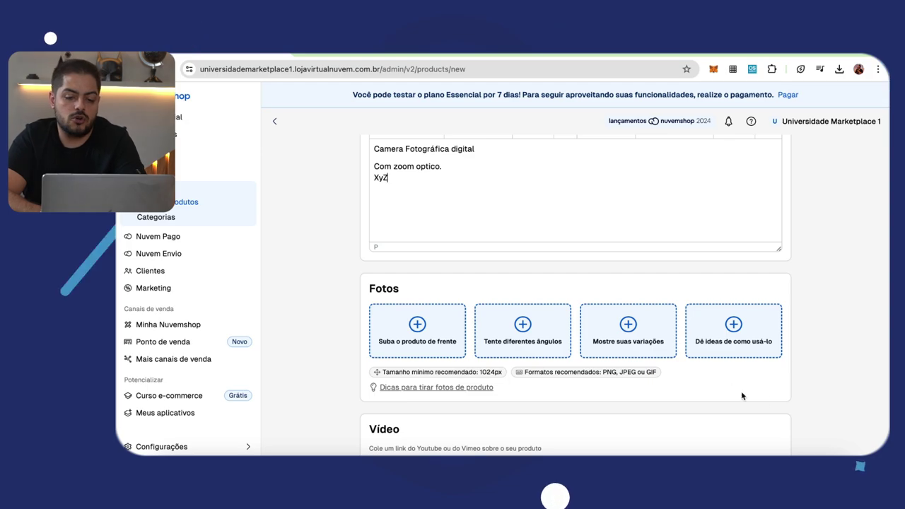
{"action": "left_click", "coordinate": [450, 336]}
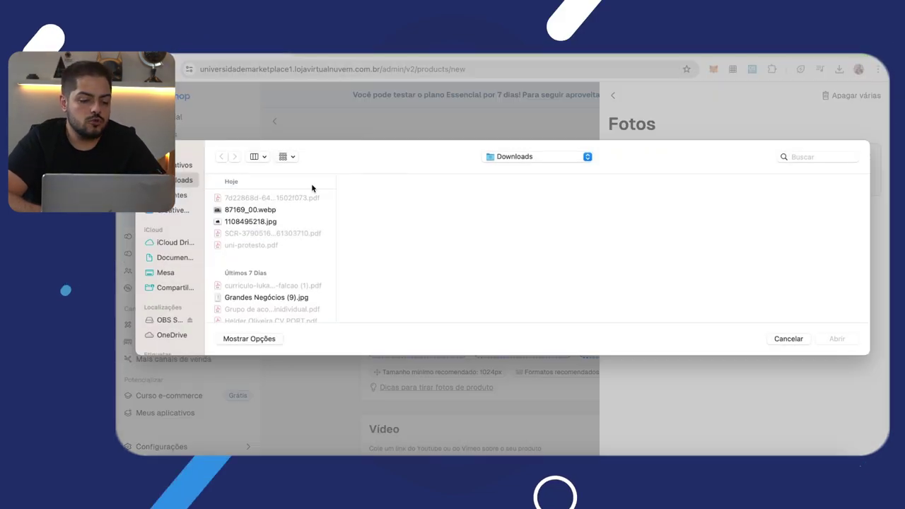
{"action": "left_click", "coordinate": [329, 220]}
{"action": "left_click", "coordinate": [268, 210], "text": "shift"}
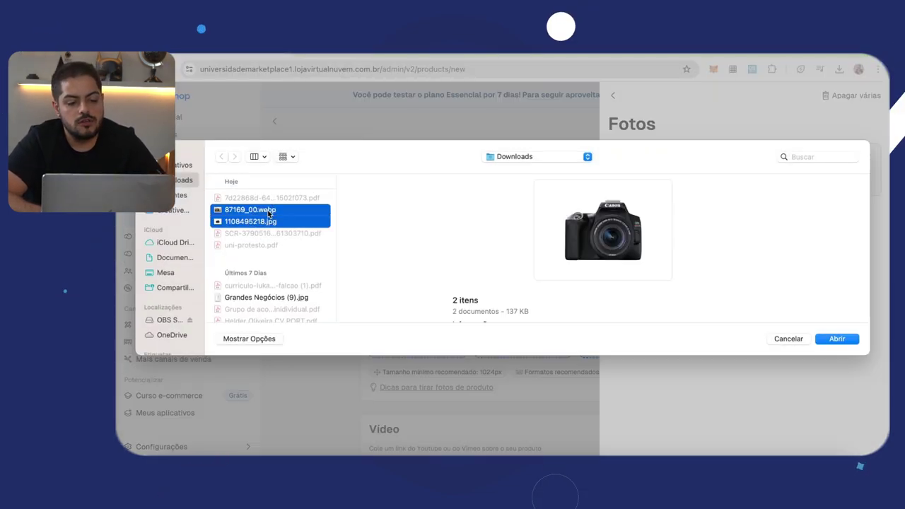
{"action": "left_click", "coordinate": [833, 338]}
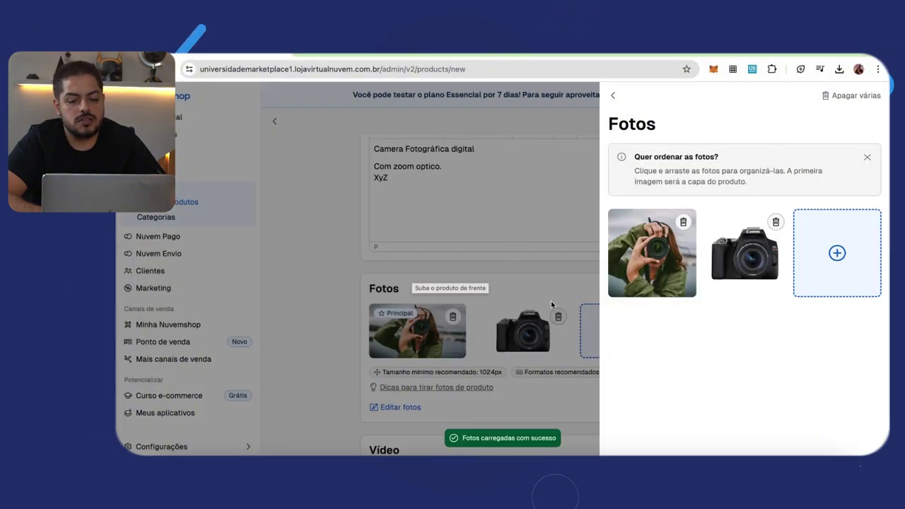
Reorder the photos so the image of the camera alone is the product's cover, and check them in the photo editor.
{"action": "left_click_drag", "start_coordinate": [651, 265], "coordinate": [726, 265]}
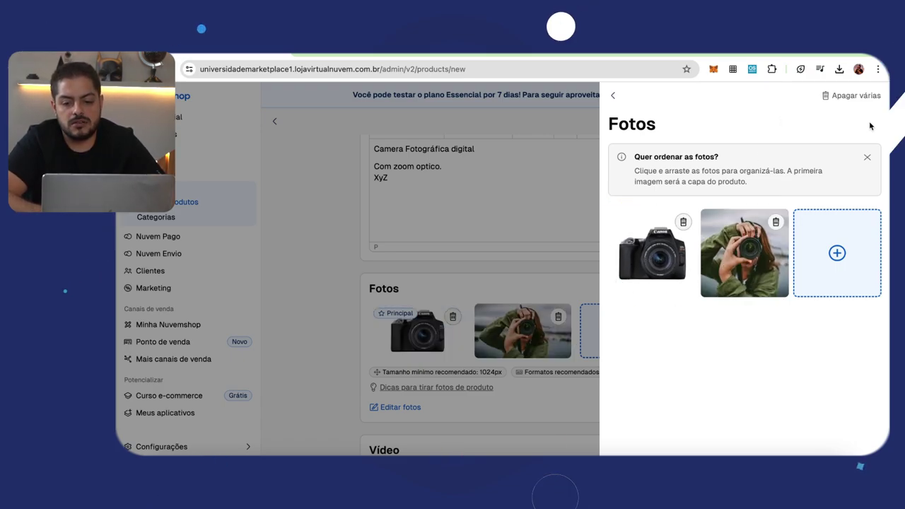
{"action": "left_click", "coordinate": [613, 95]}
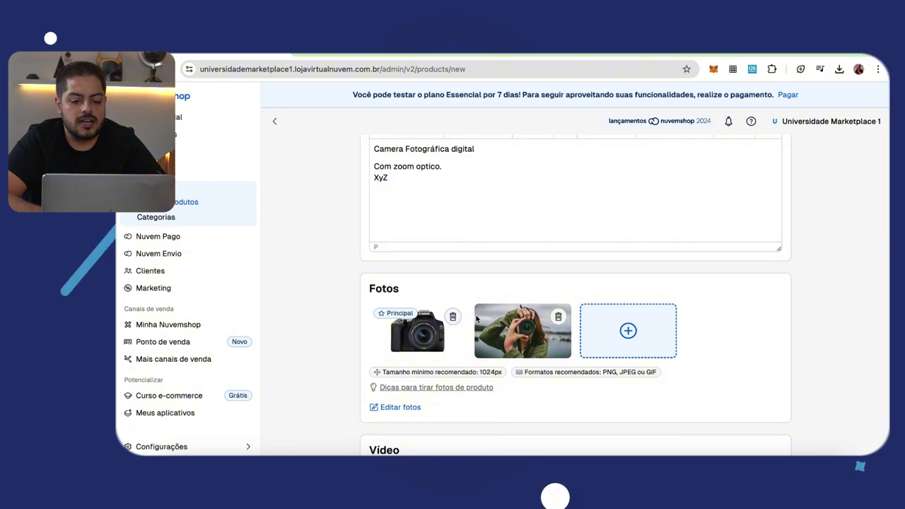
{"action": "scroll", "coordinate": [475, 313], "scroll_direction": "down", "scroll_amount": 2}
{"action": "left_click", "coordinate": [401, 292]}
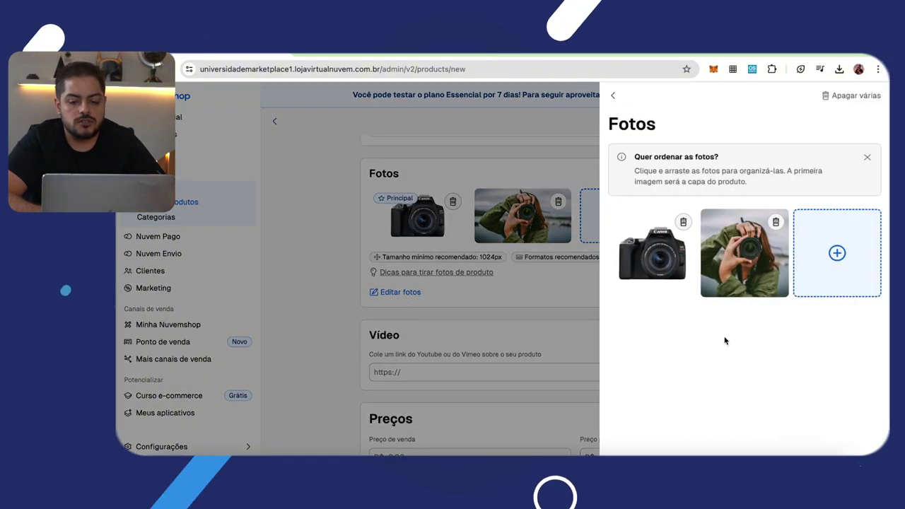
{"action": "left_click", "coordinate": [490, 275]}
Copy the YouTube link of the camera tutorial video and add it as the product's video.
{"action": "scroll", "coordinate": [471, 354], "scroll_direction": "down", "scroll_amount": 1}
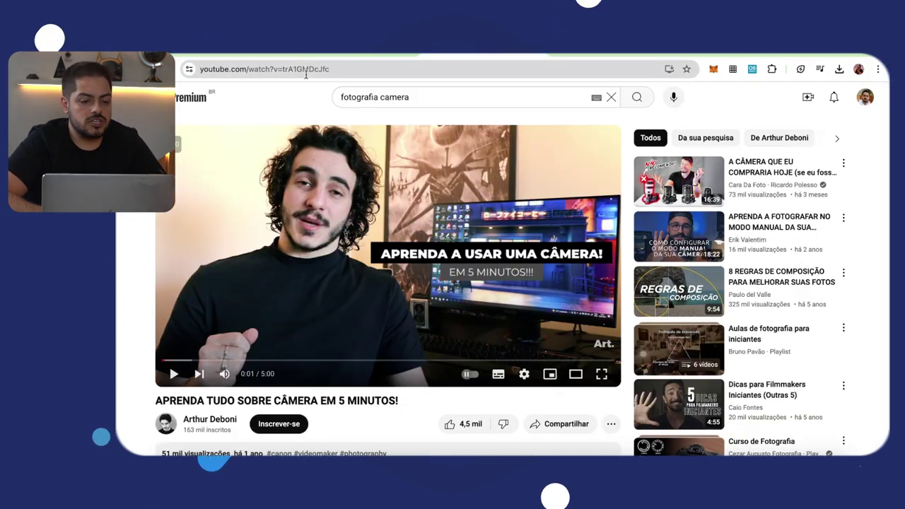
{"action": "left_click", "coordinate": [305, 70]}
{"action": "key", "text": "ctrl+c"}
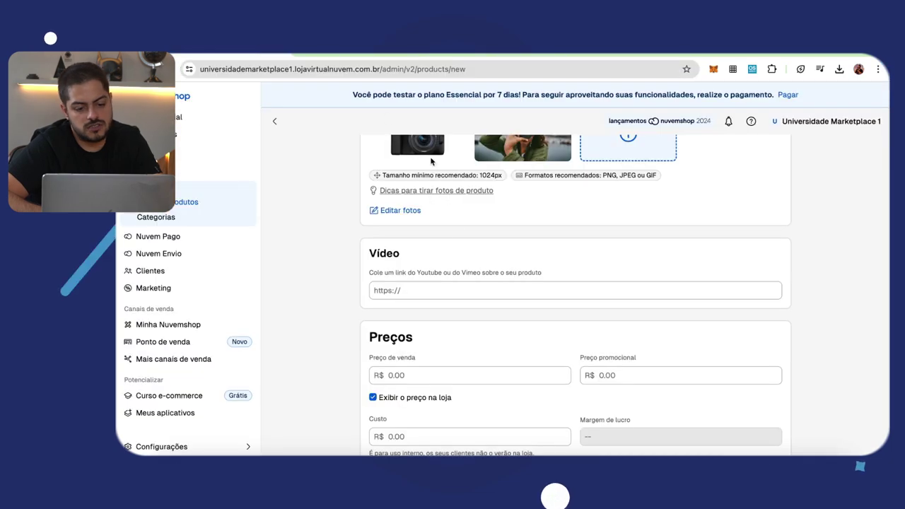
{"action": "left_click", "coordinate": [420, 289]}
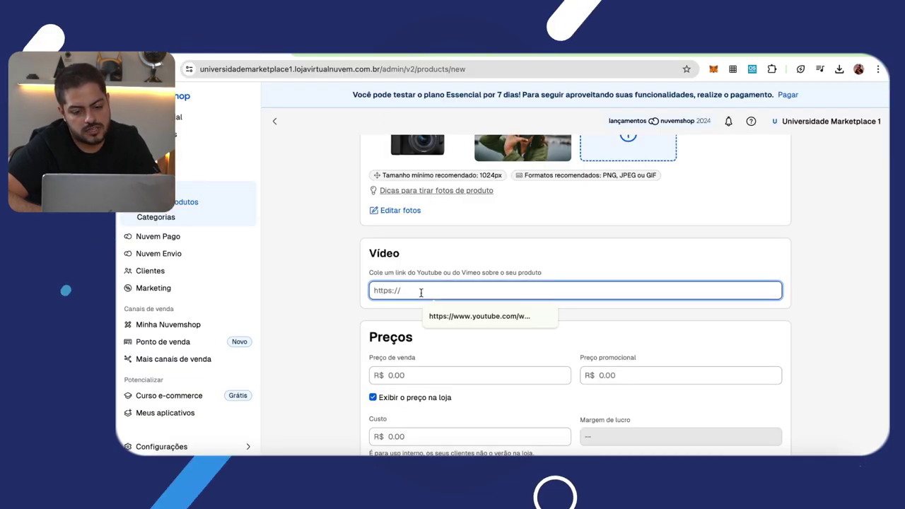
{"action": "key", "text": "ctrl+v"}
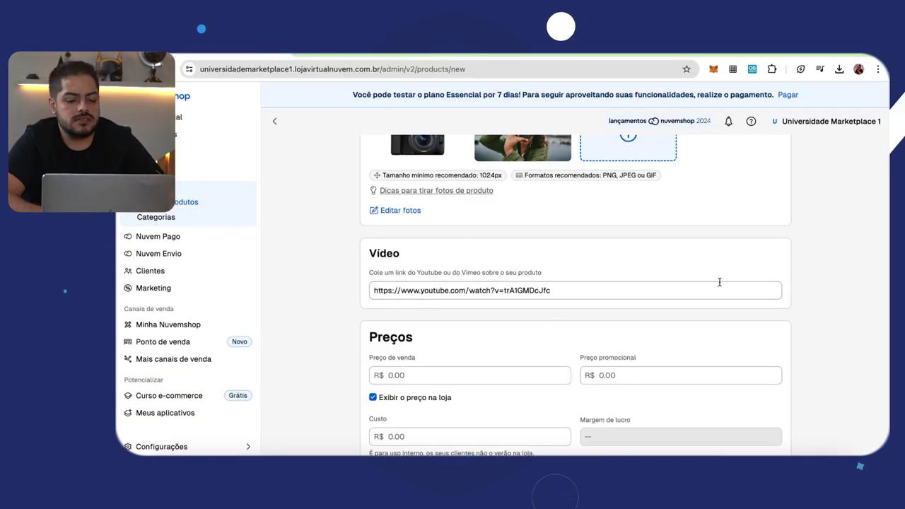
Set the product's sale price to R$ 14999 and its promotional price to R$ 13999.
{"action": "scroll", "coordinate": [719, 284], "scroll_direction": "down", "scroll_amount": 3}
{"action": "left_click", "coordinate": [493, 252]}
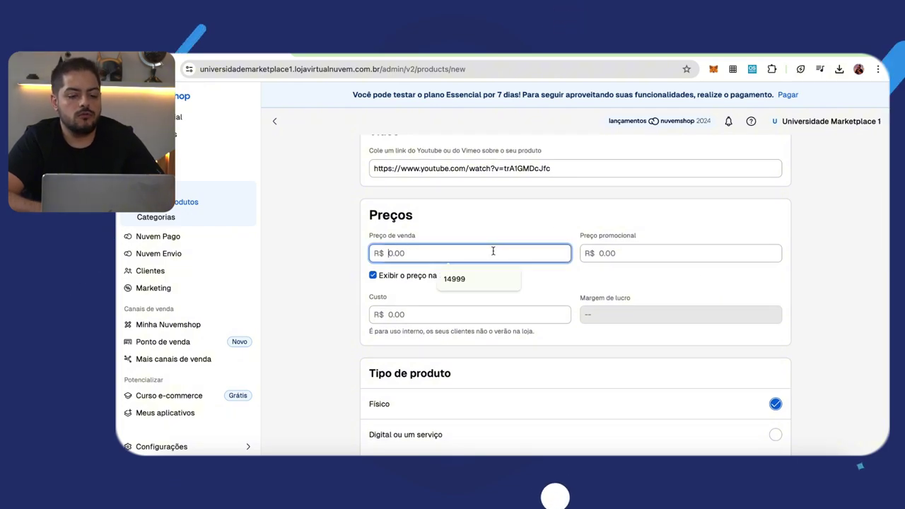
{"action": "type", "text": "149999"}
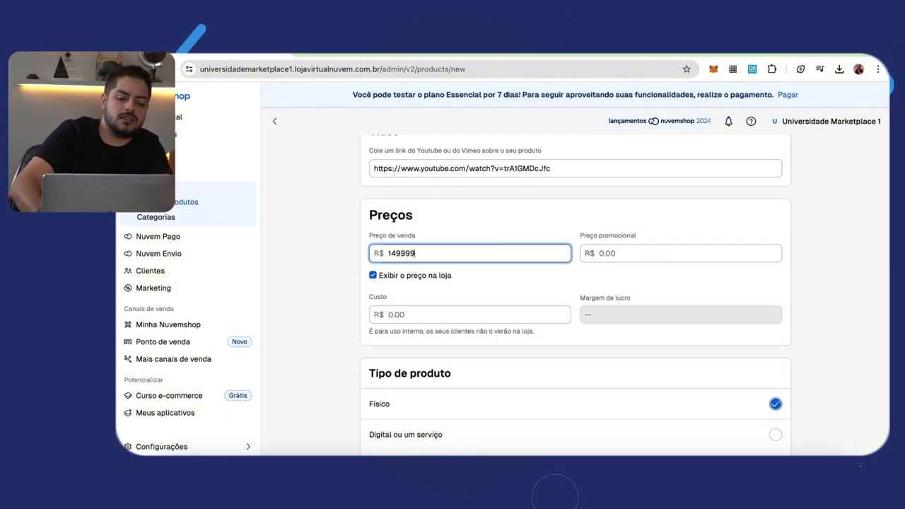
{"action": "key", "text": "Tab"}
{"action": "type", "text": "13"}
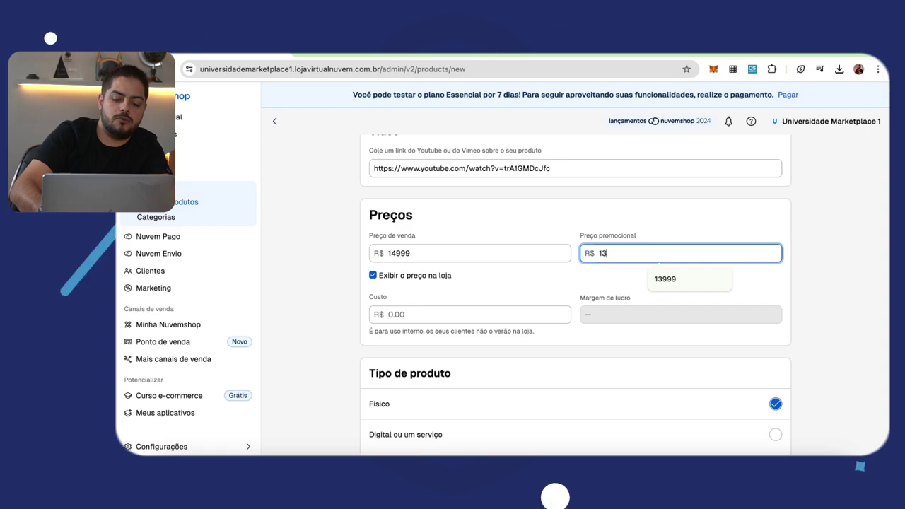
{"action": "type", "text": "999"}
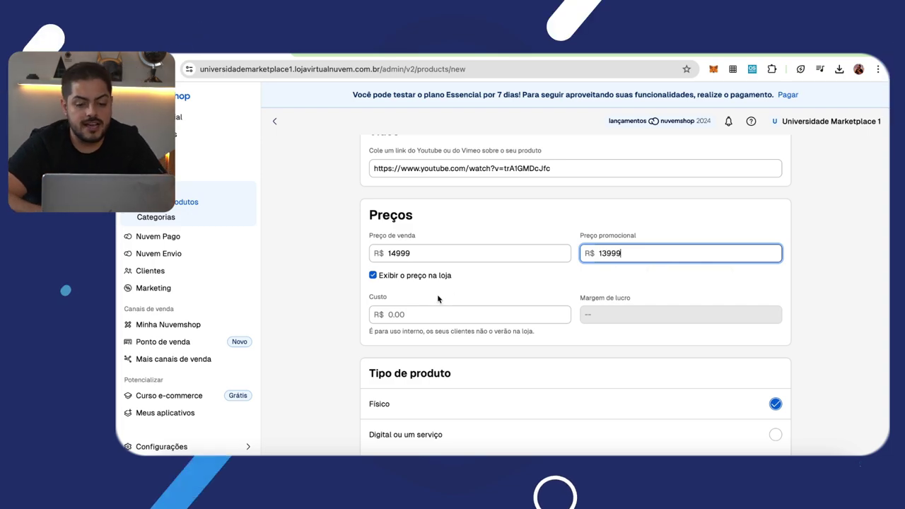
Turn off showing the product's price in the store and turn it back on.
{"action": "scroll", "coordinate": [437, 294], "scroll_direction": "down", "scroll_amount": 1}
{"action": "left_click", "coordinate": [373, 207]}
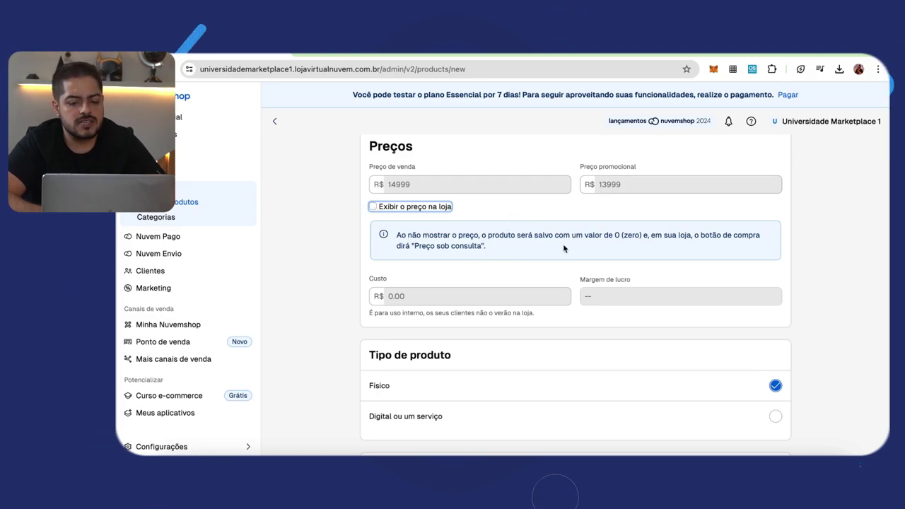
{"action": "left_click", "coordinate": [372, 207]}
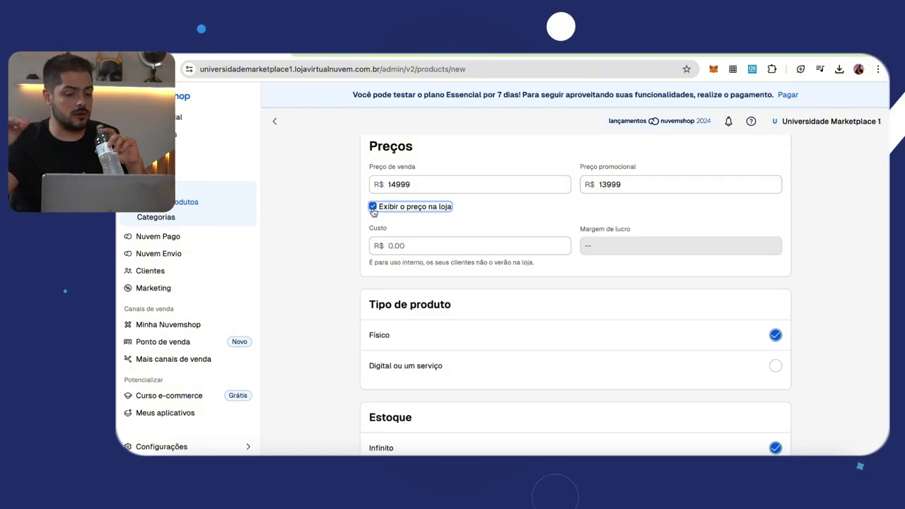
Set the product's internal cost to R$ 7599.
{"action": "left_click", "coordinate": [410, 242]}
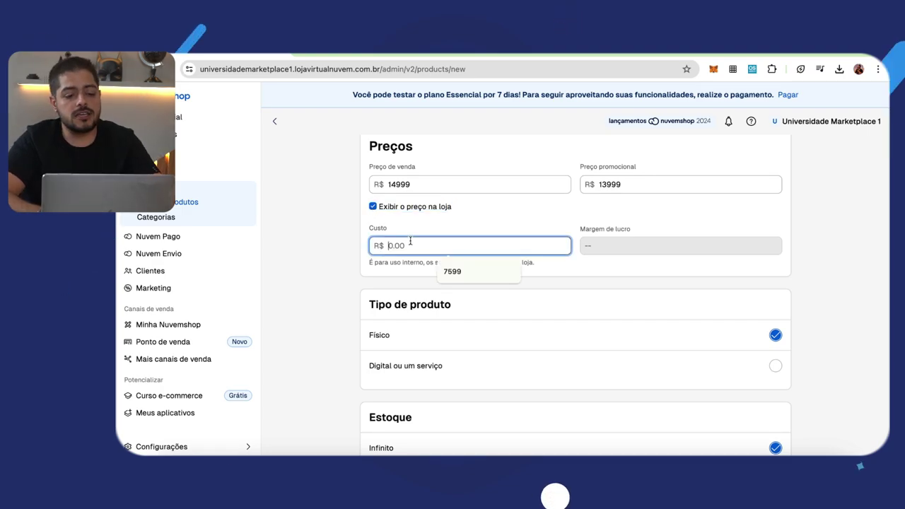
{"action": "type", "text": "7599"}
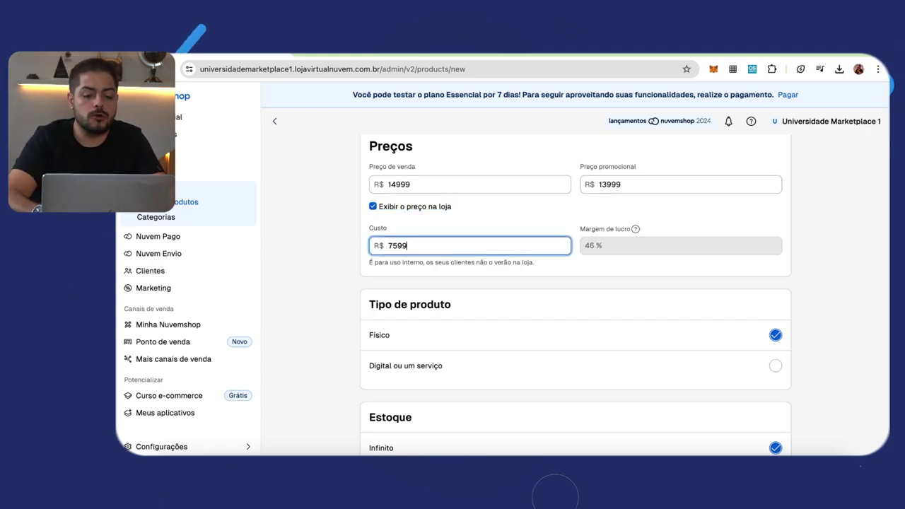
{"action": "key", "text": "Tab"}
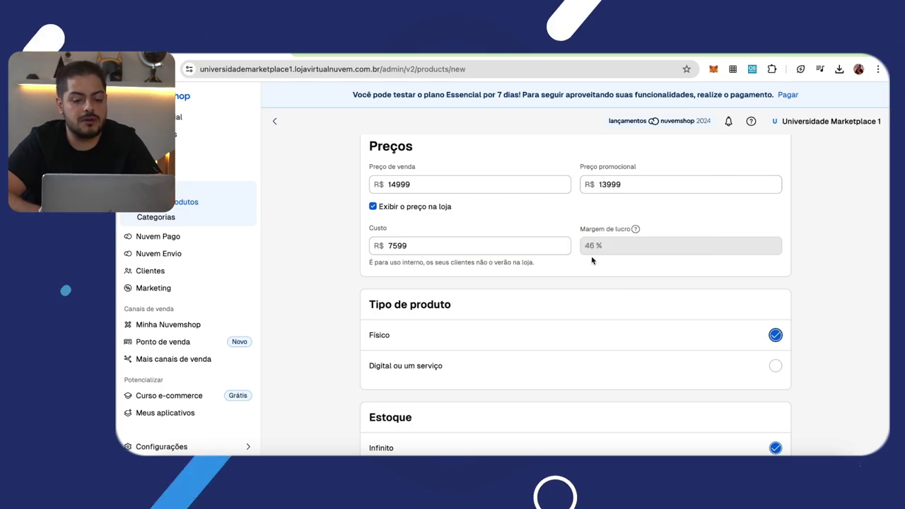
Switch the product type to digital and back to Físico, and set its stock to Limitado with a quantity of 2.
{"action": "scroll", "coordinate": [573, 319], "scroll_direction": "down", "scroll_amount": 2}
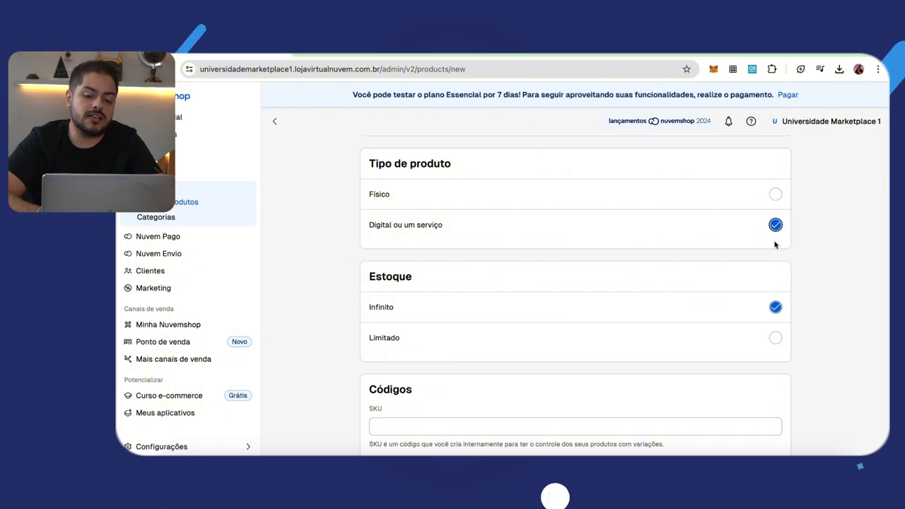
{"action": "left_click_drag", "start_coordinate": [776, 202], "coordinate": [778, 232]}
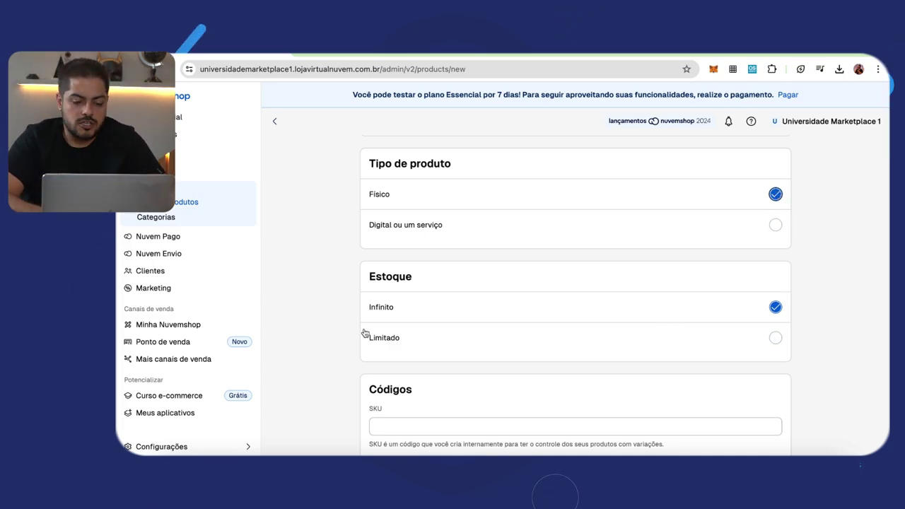
{"action": "left_click", "coordinate": [774, 339]}
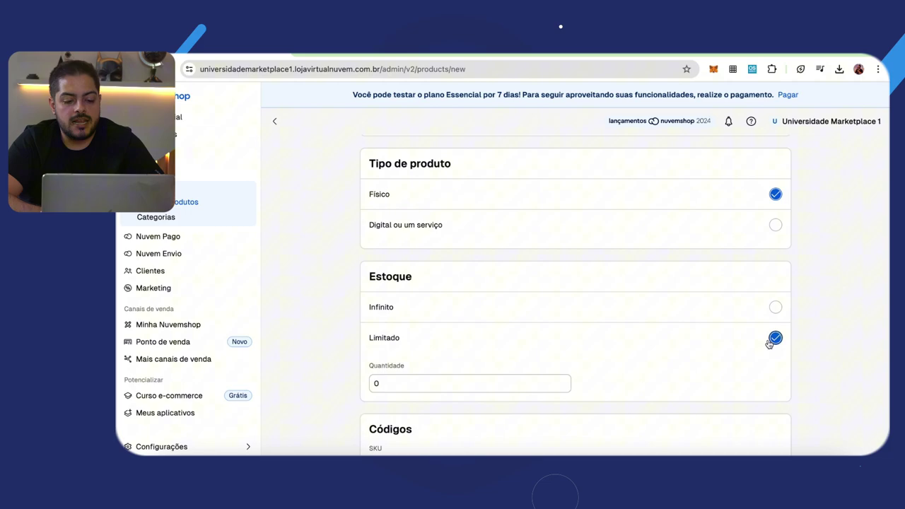
{"action": "left_click", "coordinate": [424, 382]}
{"action": "key", "text": "BackSpace"}
{"action": "type", "text": "2"}
{"action": "scroll", "coordinate": [306, 291], "scroll_direction": "down", "scroll_amount": 5}
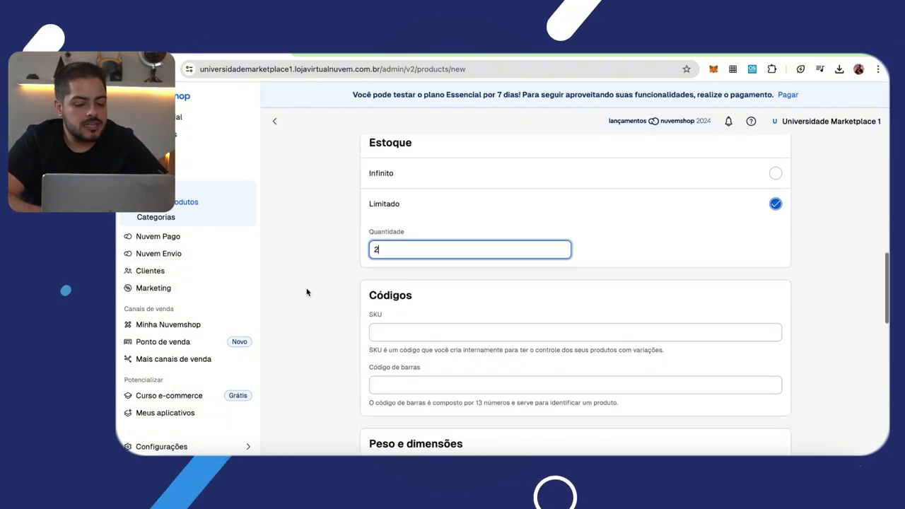
{"action": "left_click", "coordinate": [398, 277]}
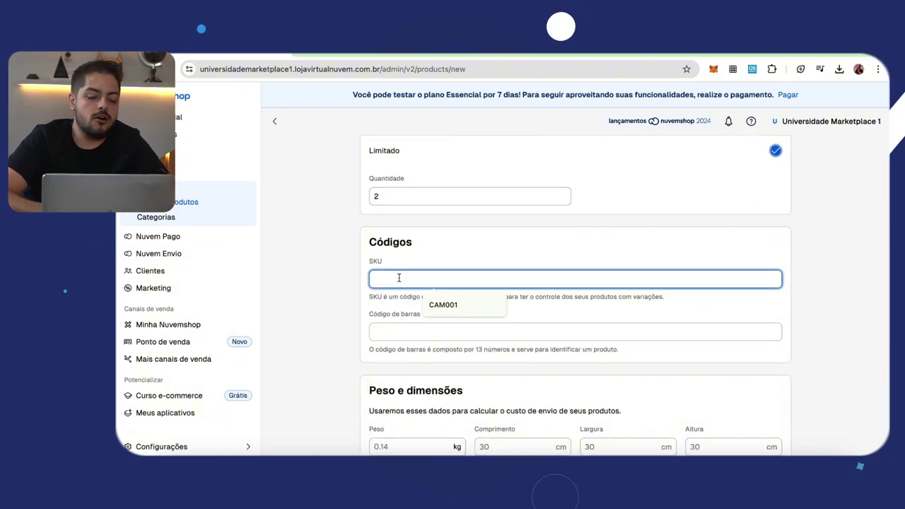
{"action": "left_click", "coordinate": [456, 306]}
{"action": "left_click", "coordinate": [380, 336]}
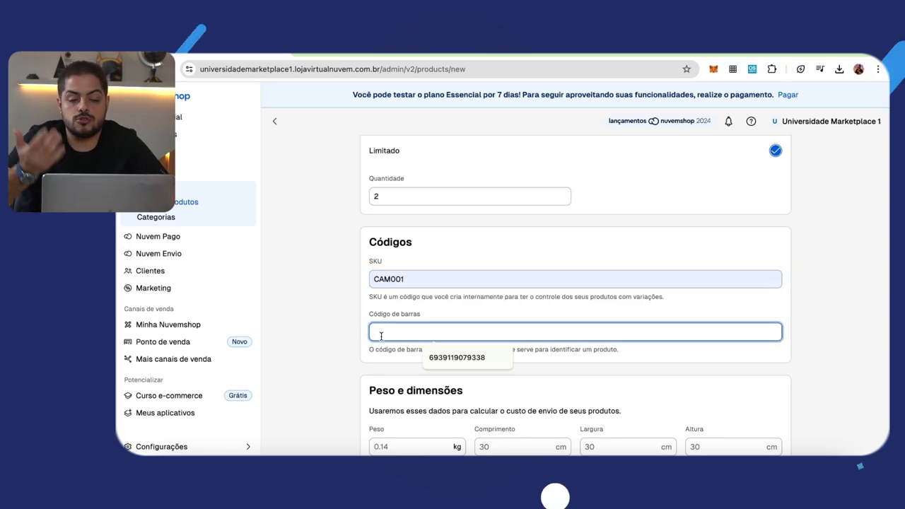
{"action": "left_click", "coordinate": [433, 351]}
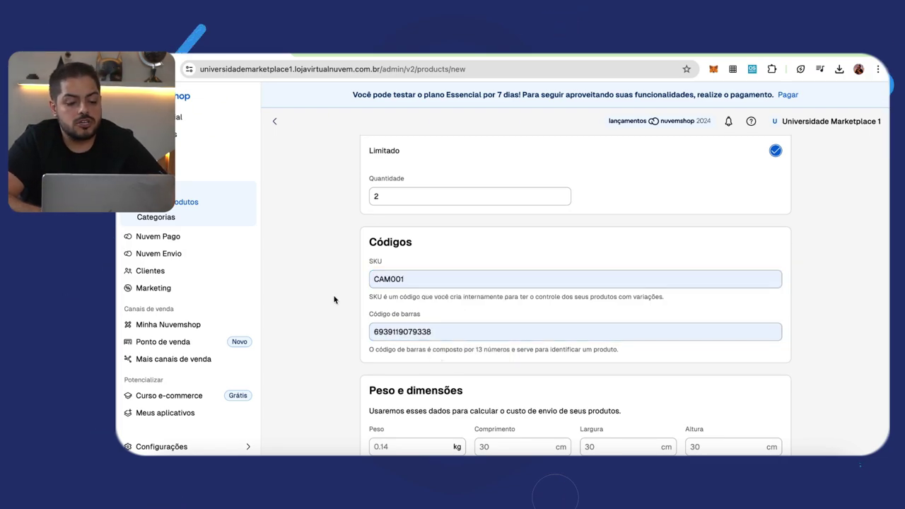
Set the product's shipping weight to 1.500 kg.
{"action": "scroll", "coordinate": [333, 297], "scroll_direction": "down", "scroll_amount": 2}
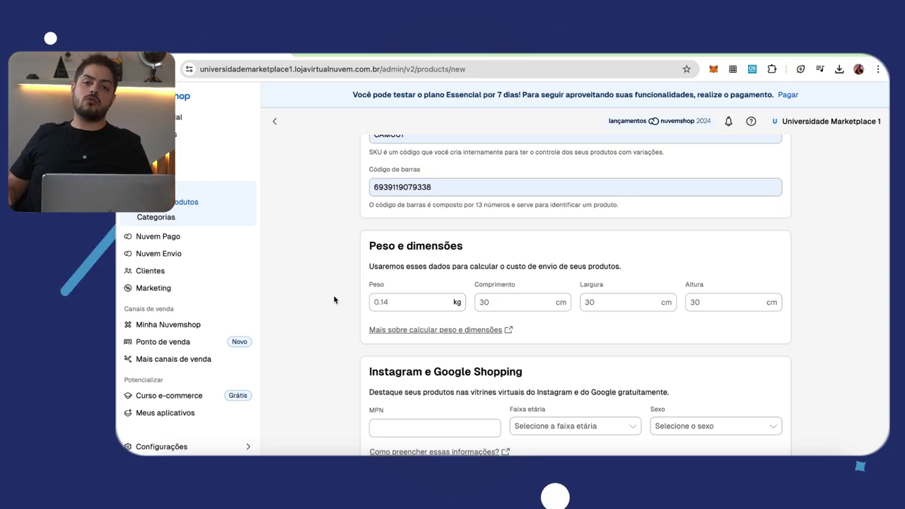
{"action": "left_click", "coordinate": [414, 303]}
{"action": "type", "text": "15.000"}
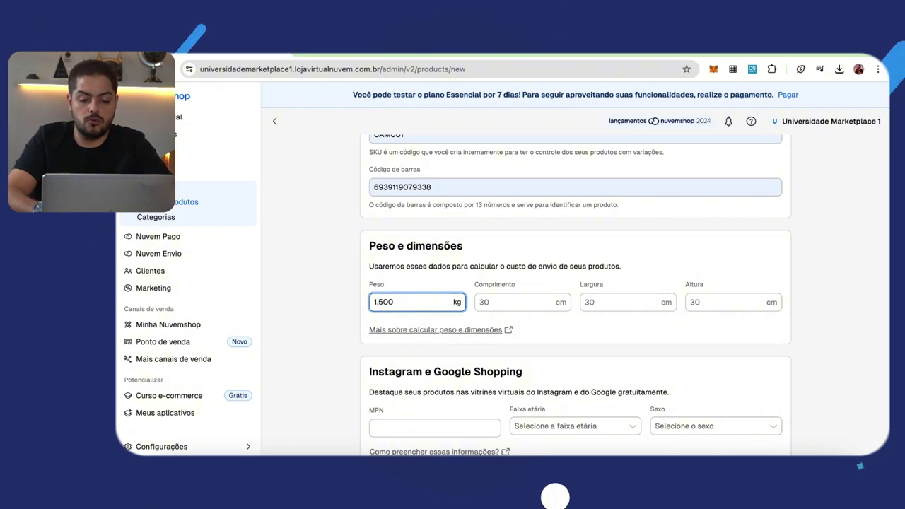
{"action": "left_click", "coordinate": [499, 304]}
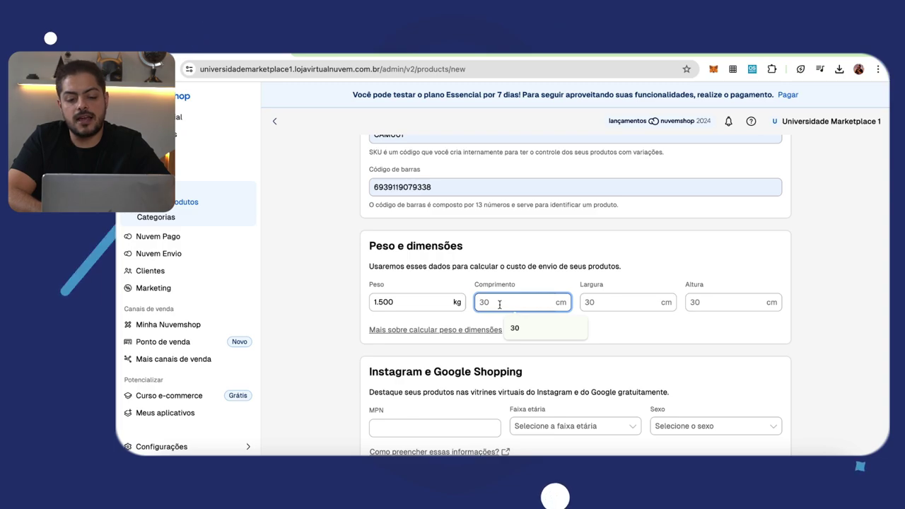
{"action": "key", "text": "shift+Tab"}
{"action": "type", "text": "0.001"}
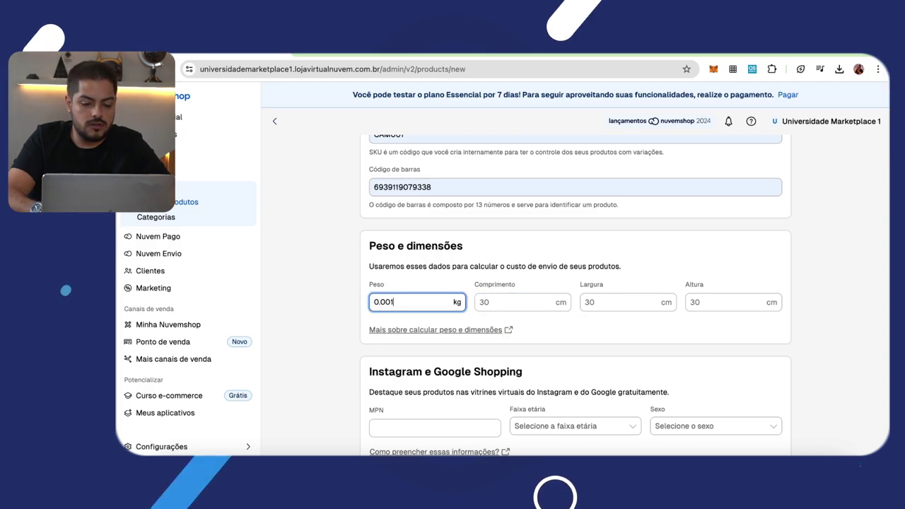
{"action": "type", "text": "500"}
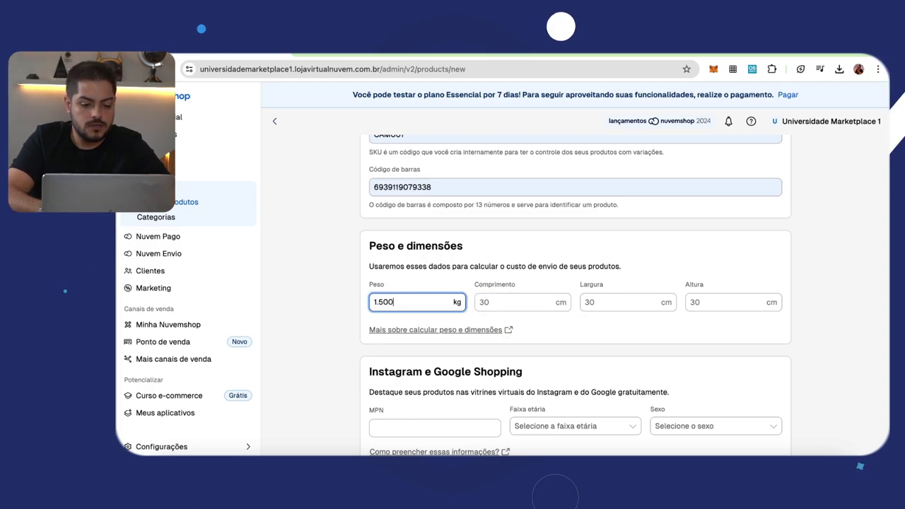
Set the product's dimensions to 30 cm length, 30 cm width and 20 cm height.
{"action": "left_click", "coordinate": [516, 302]}
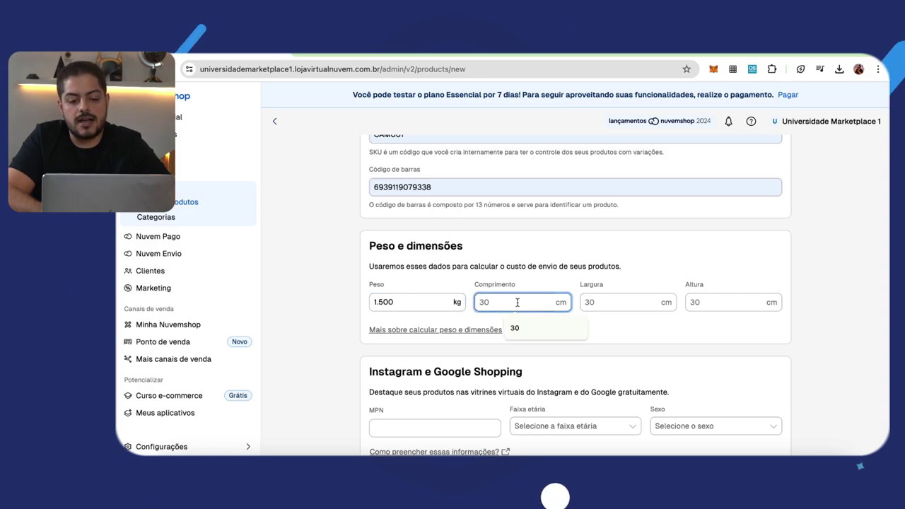
{"action": "type", "text": "30"}
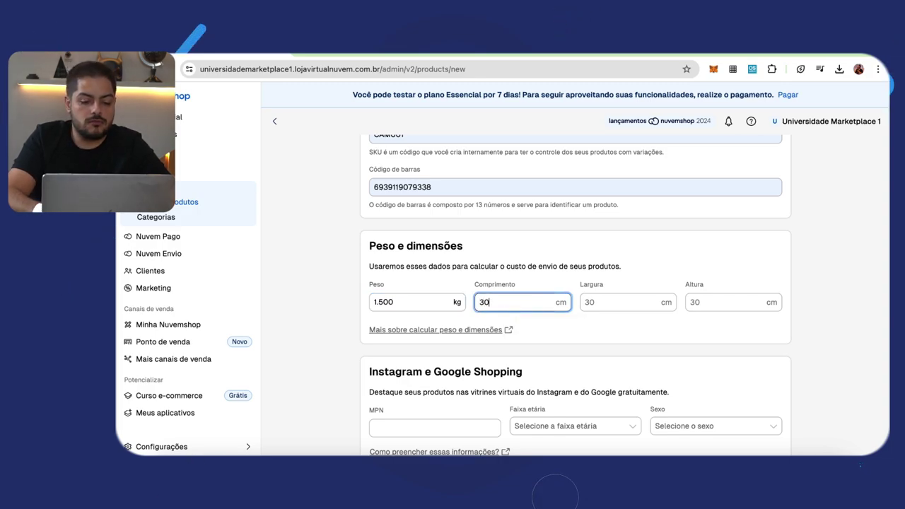
{"action": "key", "text": "Tab"}
{"action": "type", "text": "0"}
{"action": "key", "text": "BackSpace"}
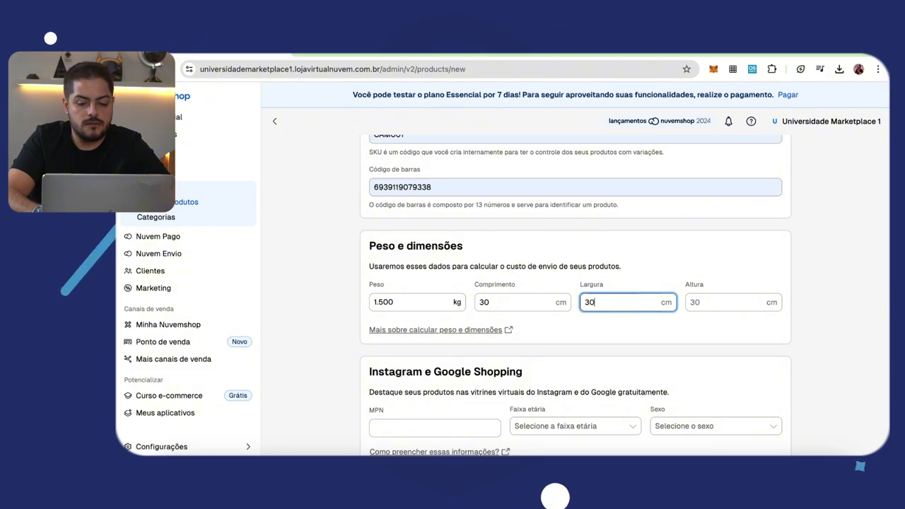
{"action": "key", "text": "Tab"}
{"action": "type", "text": "20"}
{"action": "scroll", "coordinate": [442, 322], "scroll_direction": "down", "scroll_amount": 3}
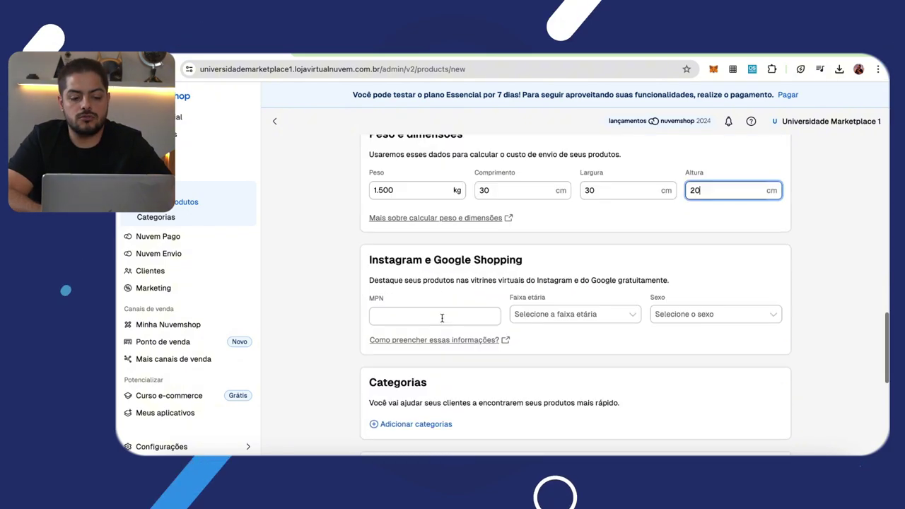
{"action": "left_click", "coordinate": [370, 253]}
{"action": "left_click_drag", "start_coordinate": [371, 253], "coordinate": [488, 272]}
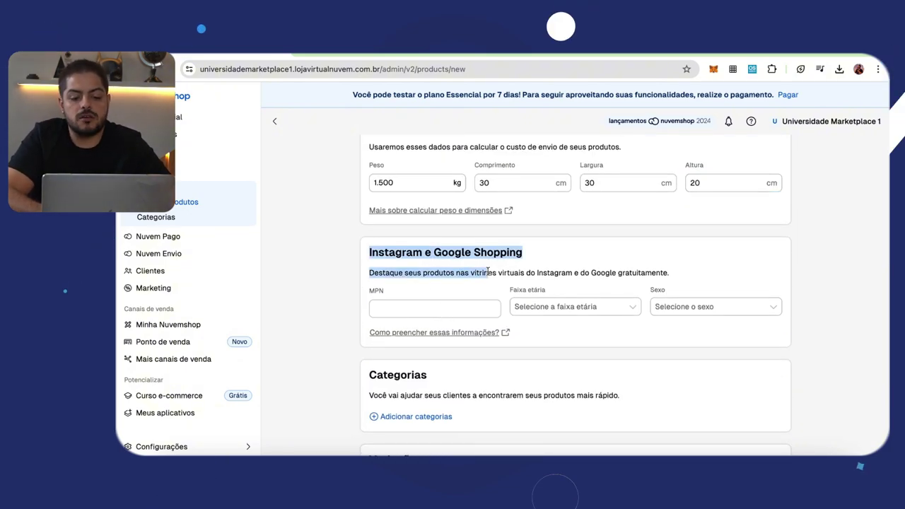
{"action": "left_click", "coordinate": [491, 254]}
Create a new product category named Eletrônicos with no parent category and leave its SEO fields empty.
{"action": "scroll", "coordinate": [490, 256], "scroll_direction": "down", "scroll_amount": 5}
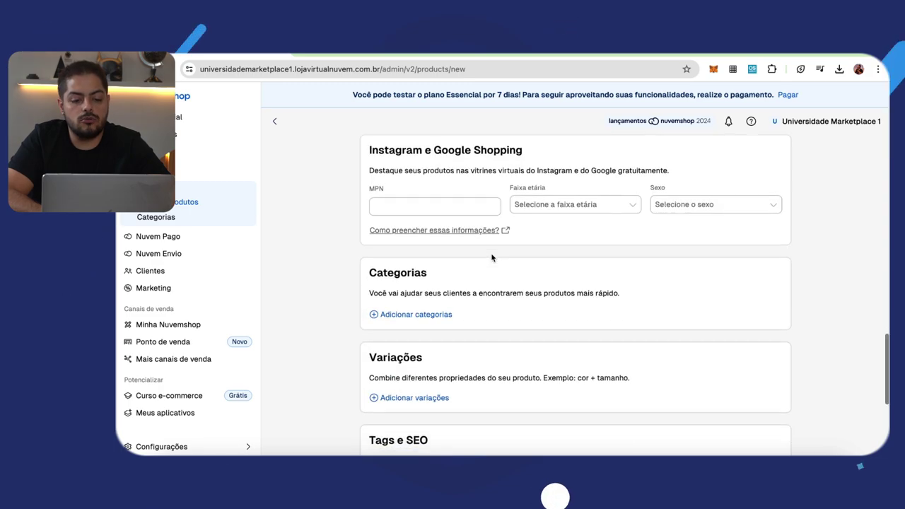
{"action": "left_click", "coordinate": [401, 235]}
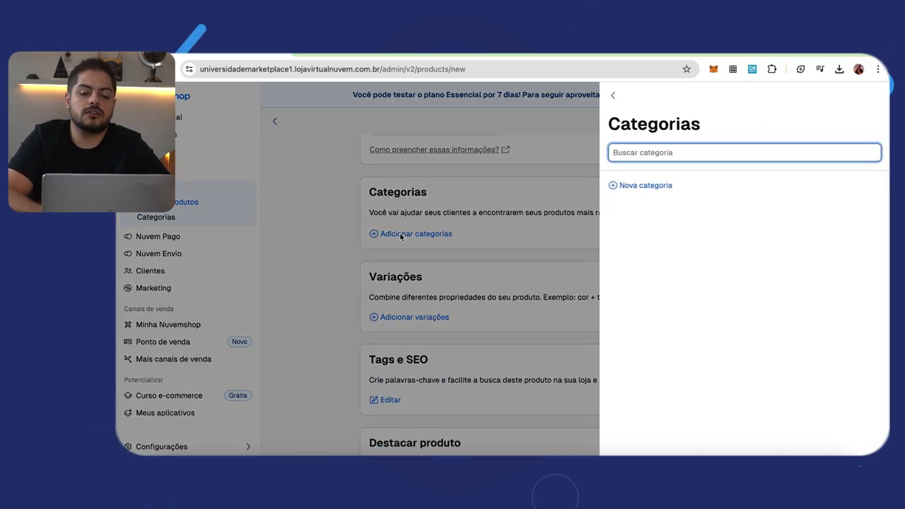
{"action": "left_click", "coordinate": [627, 186]}
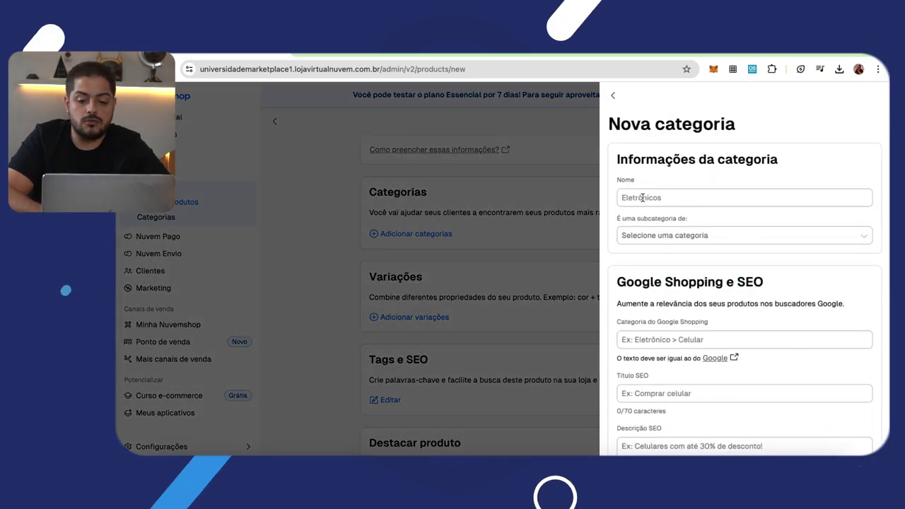
{"action": "left_click", "coordinate": [641, 198]}
{"action": "type", "text": "Eletr"}
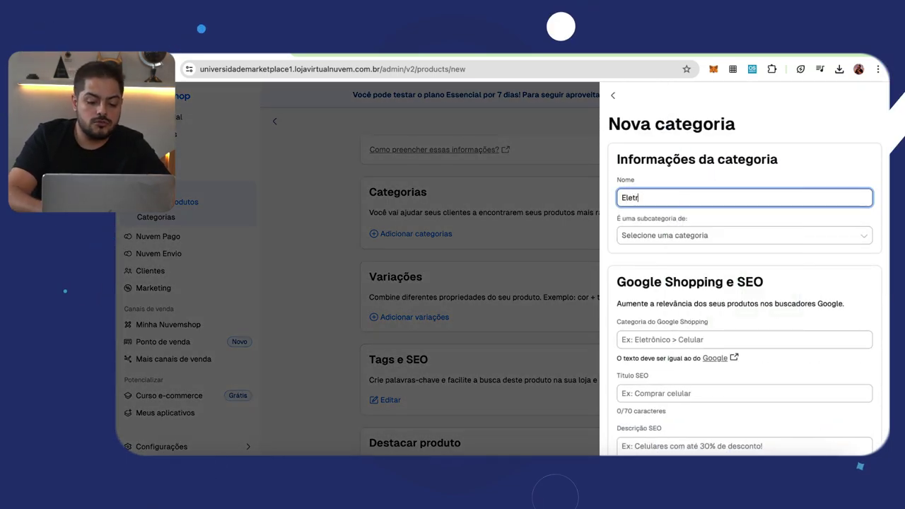
{"action": "type", "text": "ônicos"}
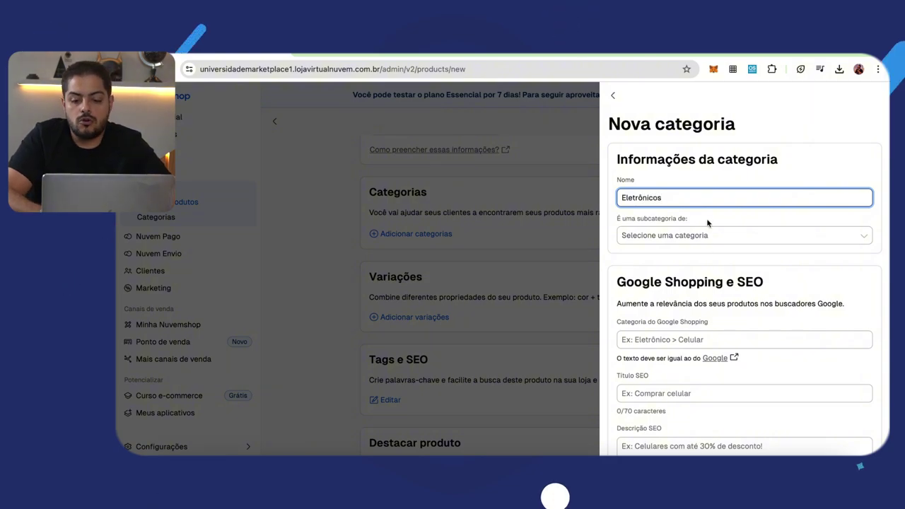
{"action": "left_click", "coordinate": [696, 238]}
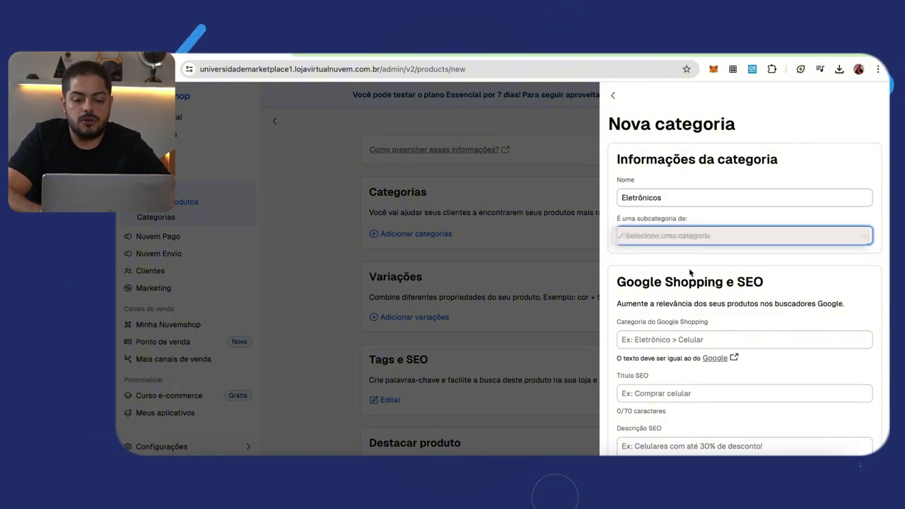
{"action": "scroll", "coordinate": [690, 272], "scroll_direction": "down", "scroll_amount": 3}
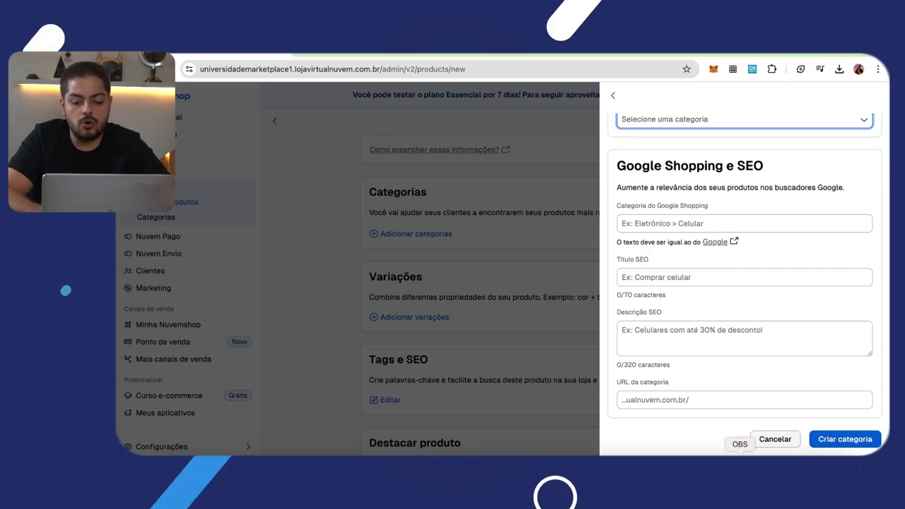
{"action": "left_click", "coordinate": [832, 439]}
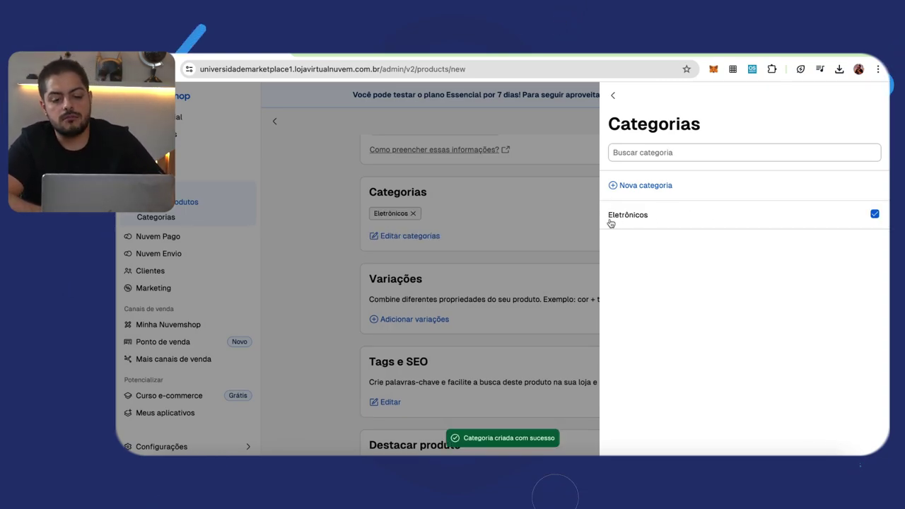
Start another new category named "Camera Fotográfica digital" and make it a subcategory of Eletrônicos.
{"action": "left_click", "coordinate": [653, 185]}
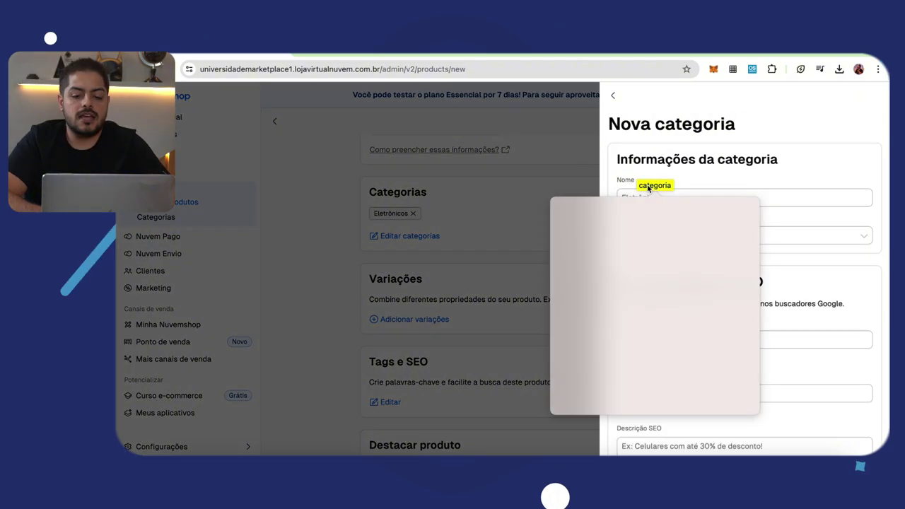
{"action": "left_click", "coordinate": [709, 175]}
{"action": "left_click", "coordinate": [664, 197]}
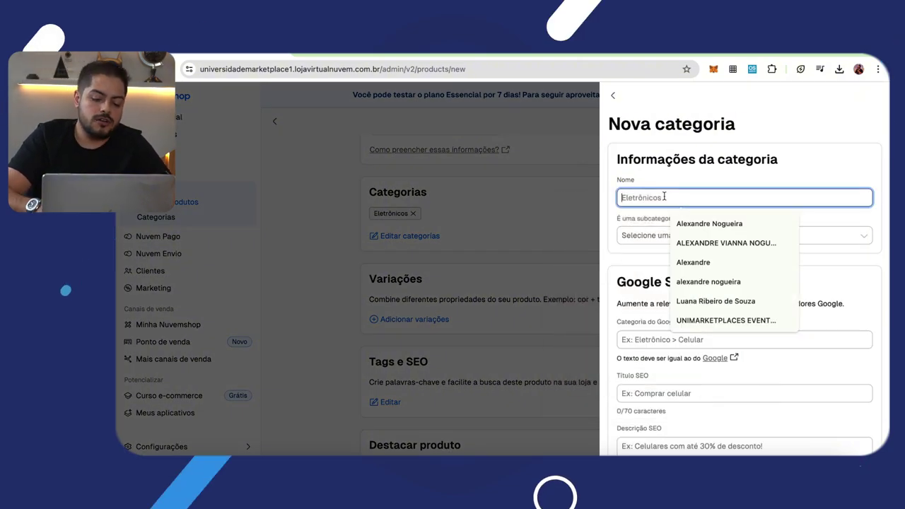
{"action": "type", "text": "Camera Fotográfica digital"}
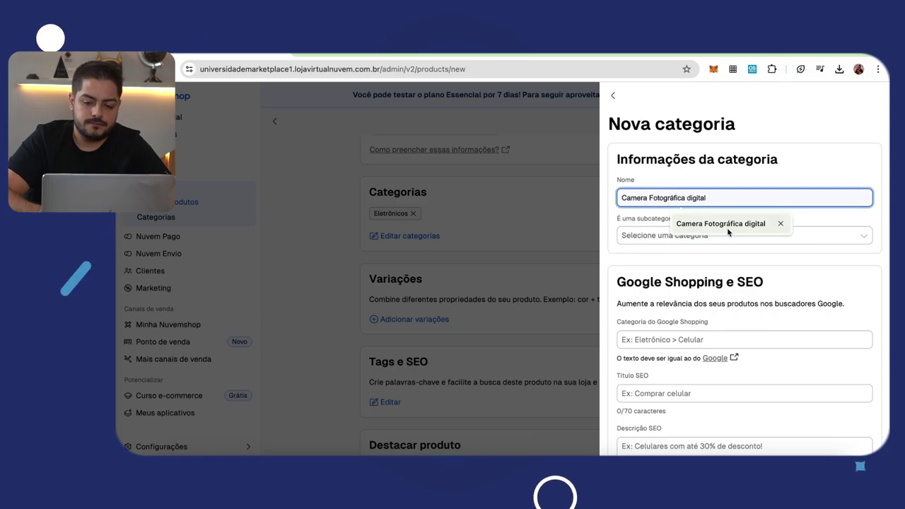
{"action": "left_click", "coordinate": [728, 226]}
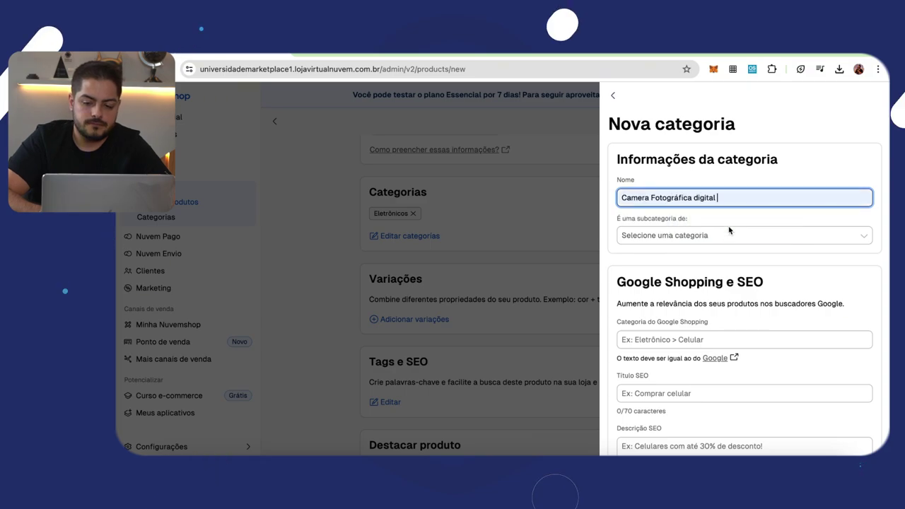
{"action": "left_click", "coordinate": [652, 237]}
{"action": "left_click", "coordinate": [647, 247]}
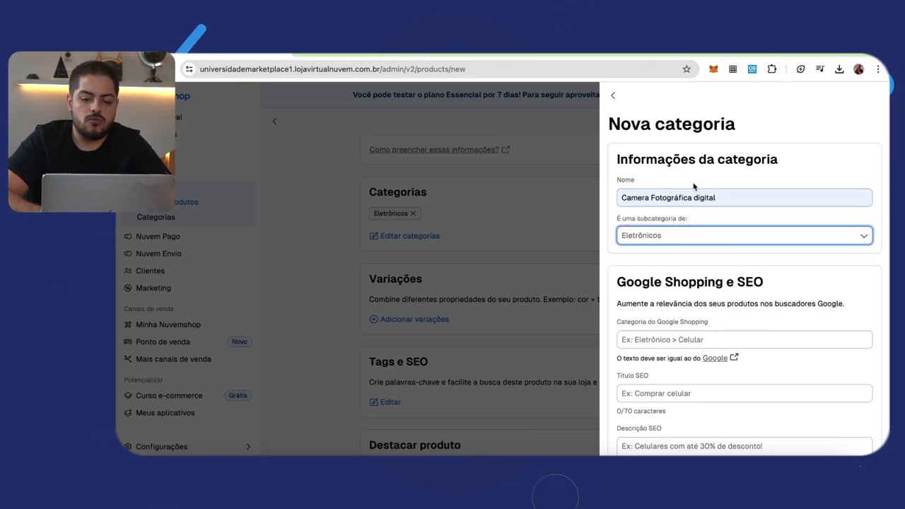
Change the new subcategory's name to Cameras, create it and return to the product form.
{"action": "left_click", "coordinate": [651, 197]}
{"action": "key", "text": "BackSpace"}
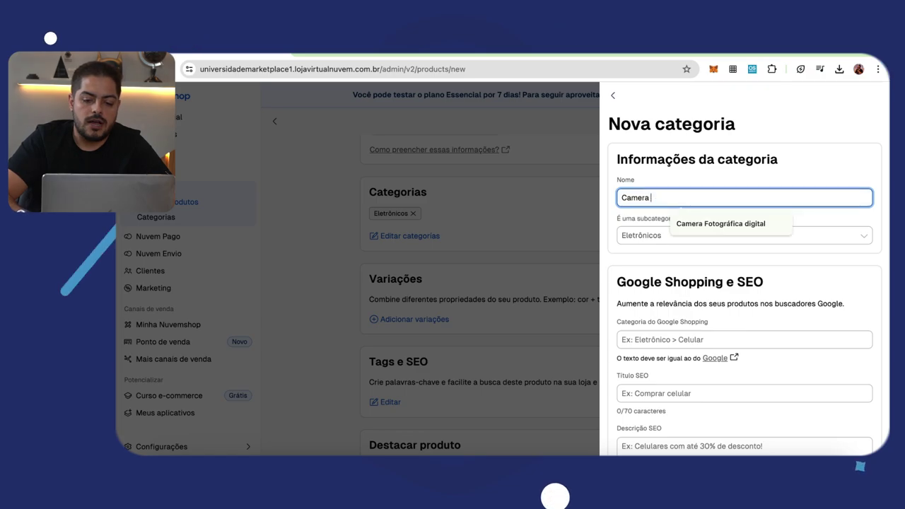
{"action": "type", "text": "s"}
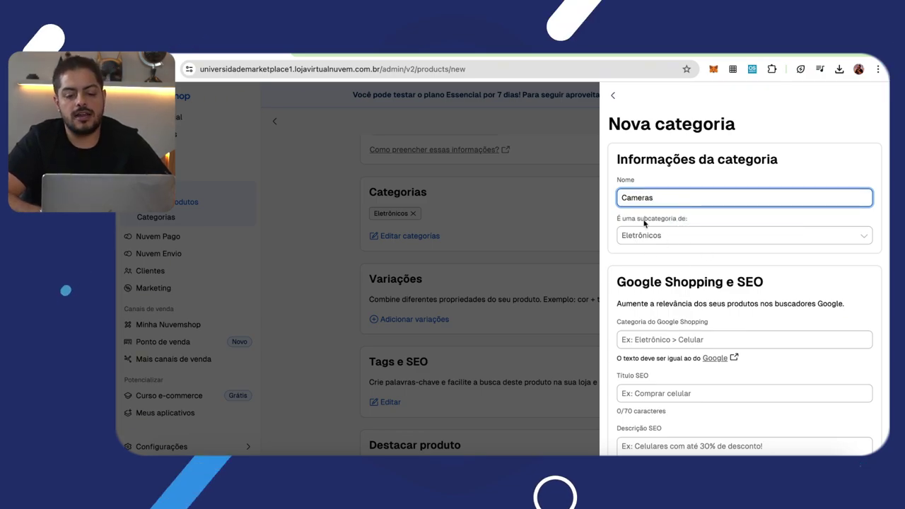
{"action": "scroll", "coordinate": [615, 240], "scroll_direction": "down", "scroll_amount": 3}
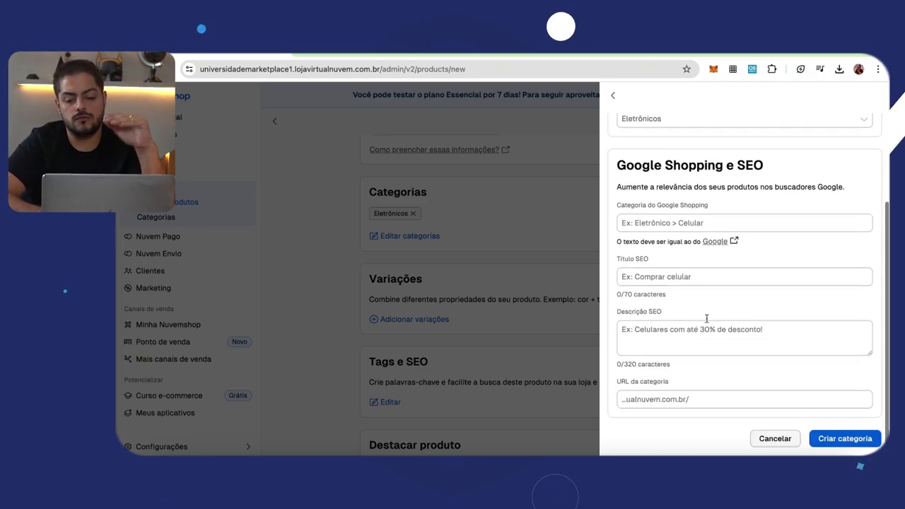
{"action": "left_click", "coordinate": [845, 438]}
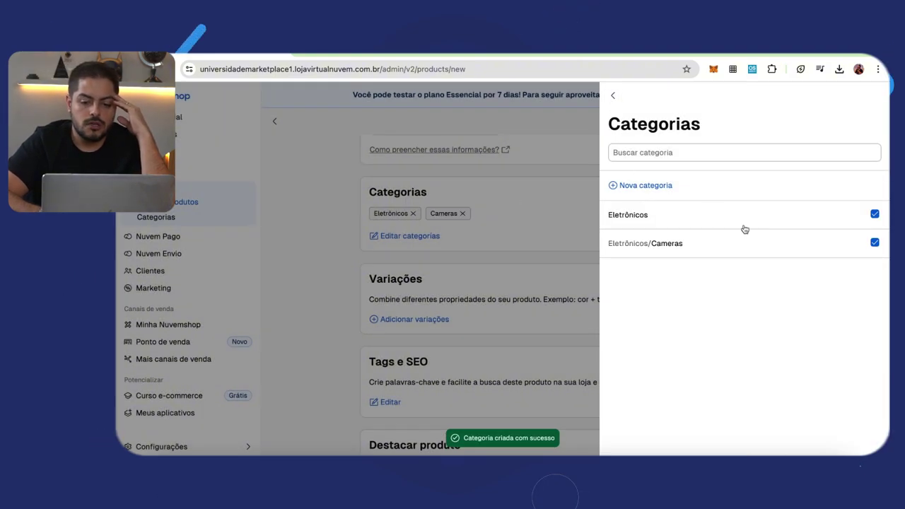
{"action": "left_click", "coordinate": [613, 95]}
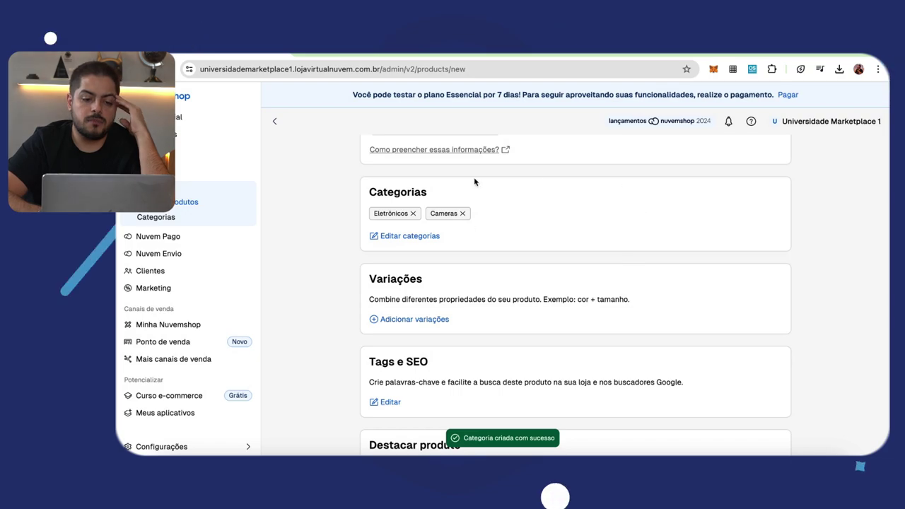
Remove the Eletrônicos category from the product and assign it again alongside Cameras.
{"action": "left_click", "coordinate": [413, 213]}
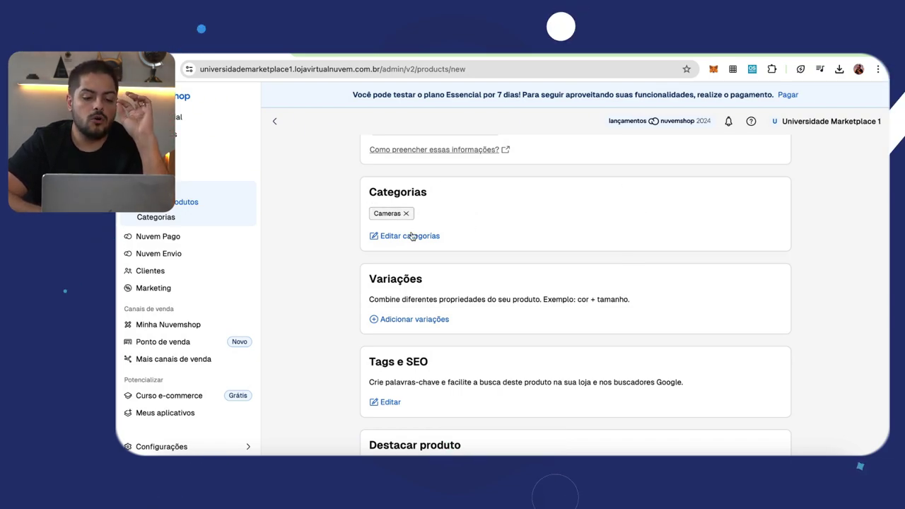
{"action": "left_click", "coordinate": [412, 235]}
{"action": "left_click", "coordinate": [673, 220]}
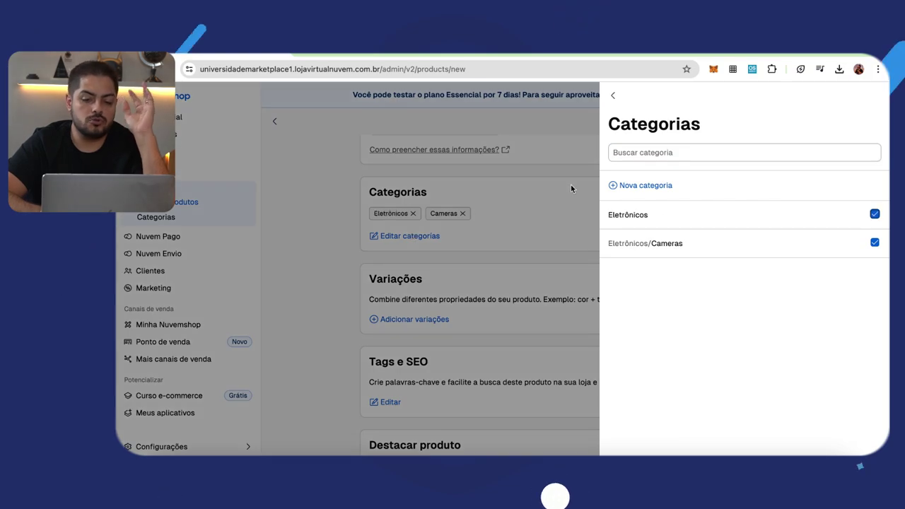
{"action": "left_click", "coordinate": [571, 194]}
Check which property types are offered for a new product variation and return to the form without creating one.
{"action": "scroll", "coordinate": [572, 231], "scroll_direction": "down", "scroll_amount": 2}
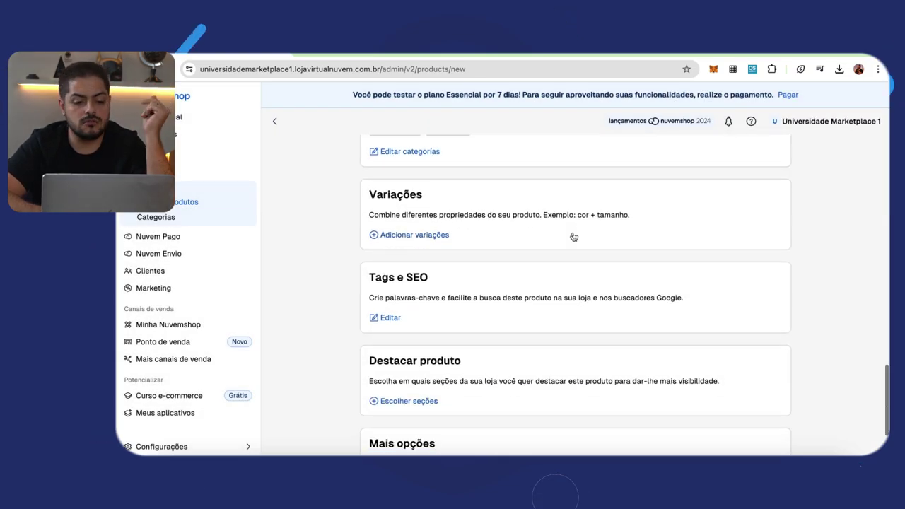
{"action": "left_click", "coordinate": [414, 236]}
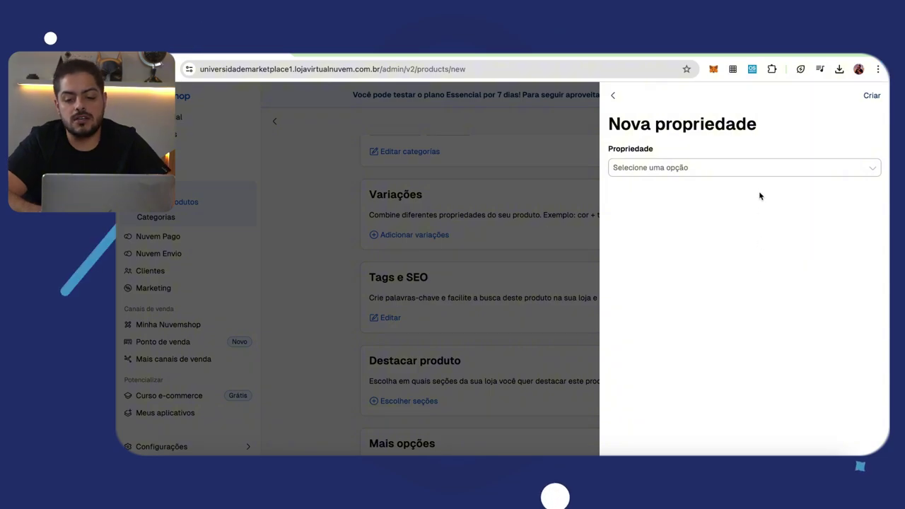
{"action": "left_click", "coordinate": [747, 167]}
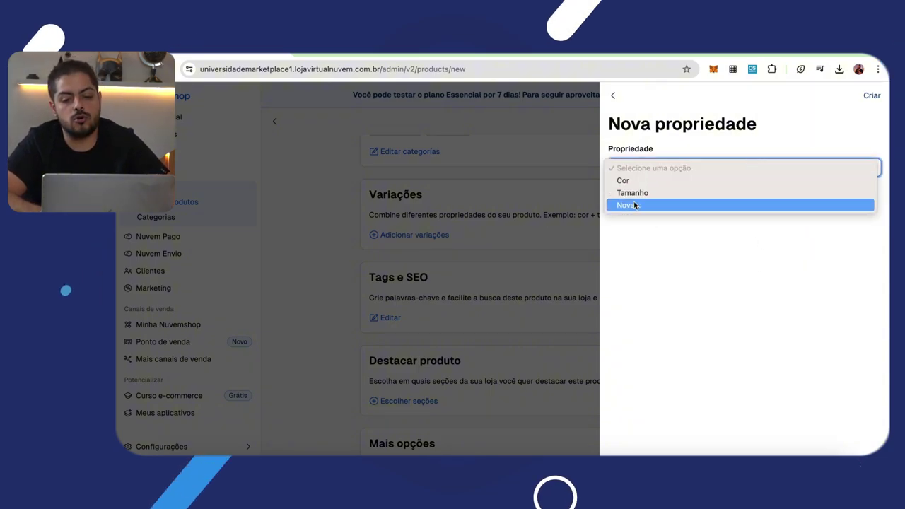
{"action": "left_click", "coordinate": [595, 202]}
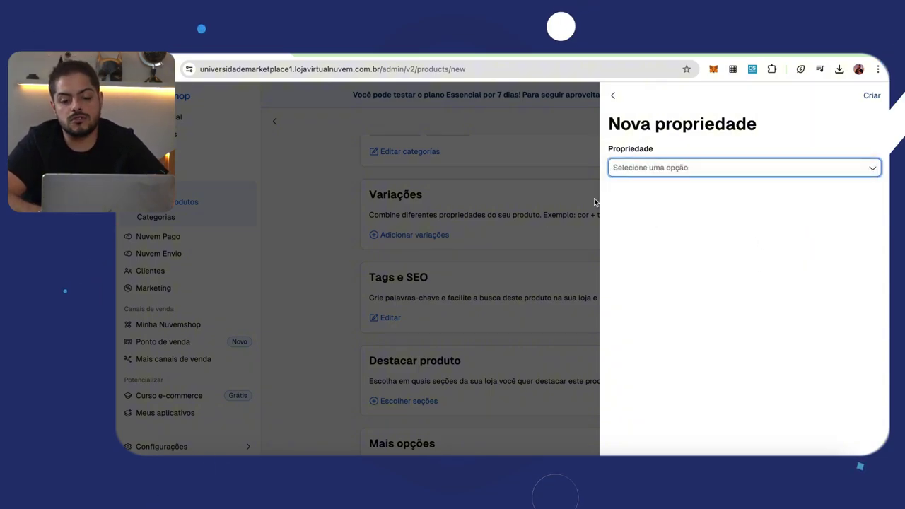
{"action": "left_click", "coordinate": [614, 97]}
{"action": "left_click", "coordinate": [613, 97]}
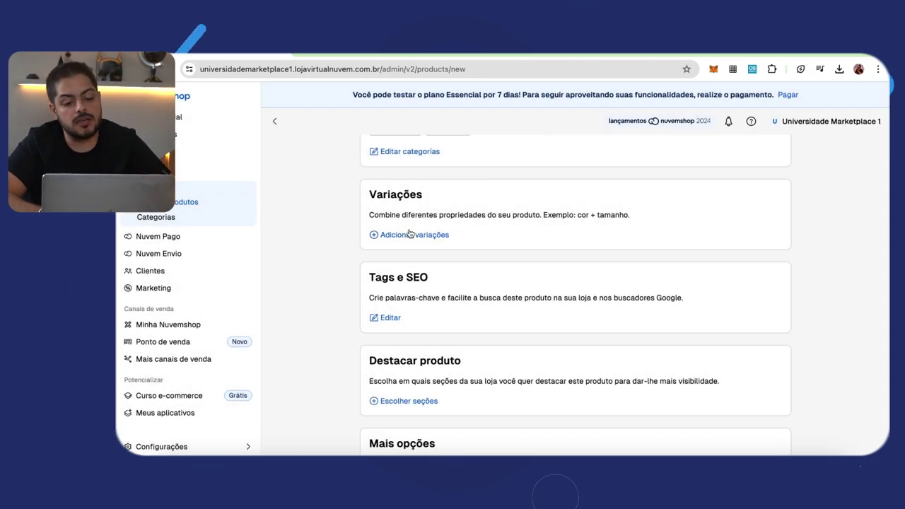
Feature the product in the Destaques, Lançamentos, Ofertas, Promoções, Mais vendidos and Principal sections.
{"action": "scroll", "coordinate": [408, 233], "scroll_direction": "down", "scroll_amount": 3}
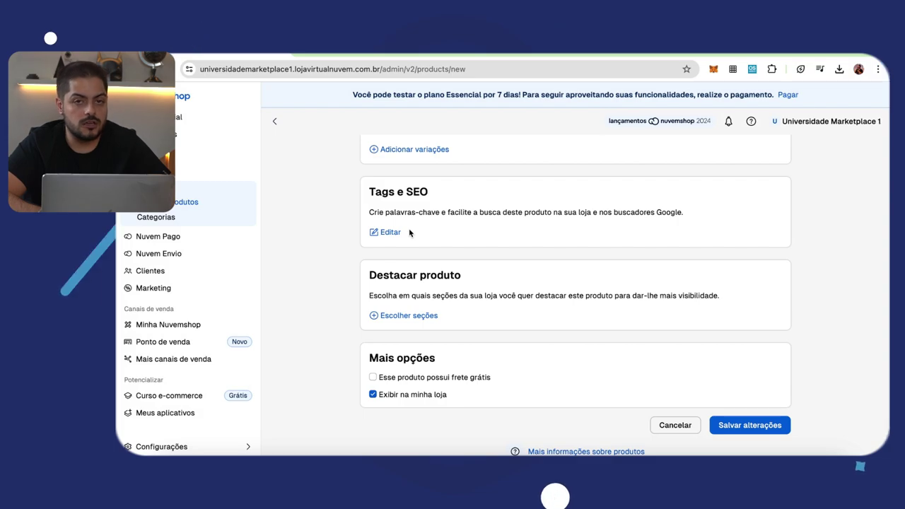
{"action": "left_click_drag", "start_coordinate": [368, 193], "coordinate": [521, 215]}
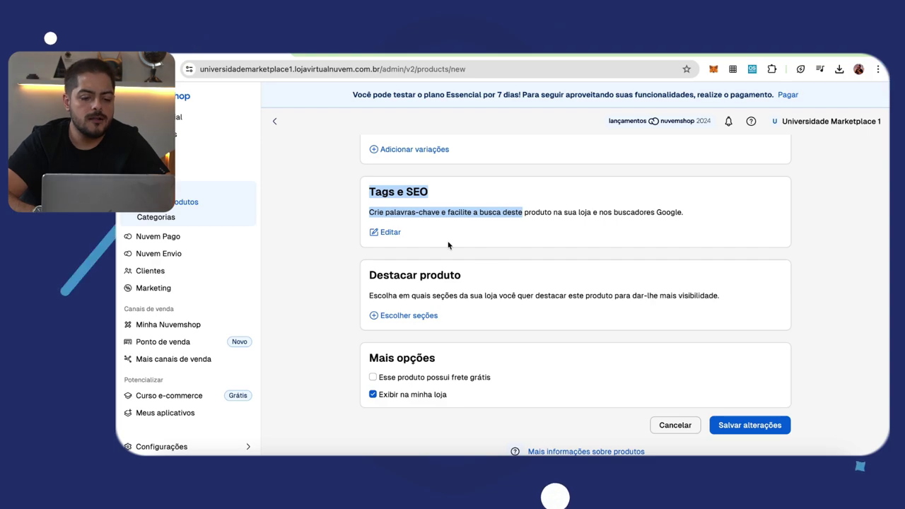
{"action": "left_click", "coordinate": [376, 315]}
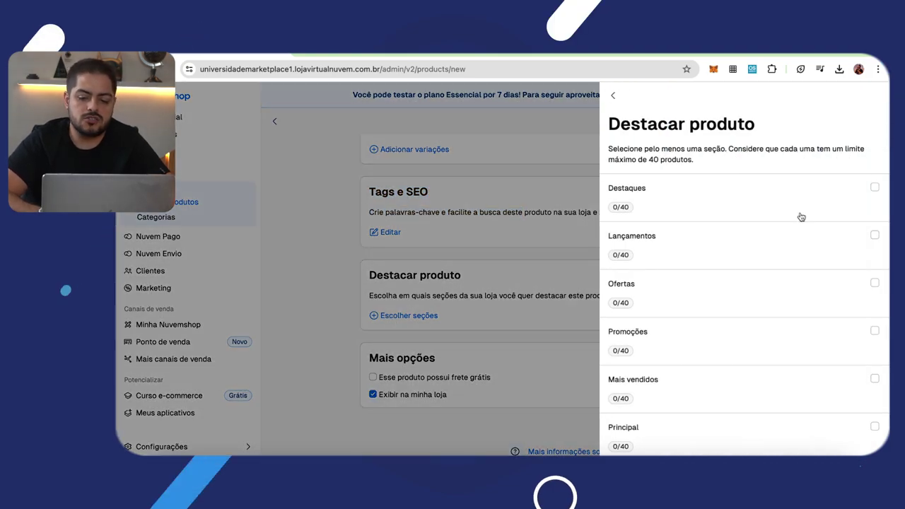
{"action": "left_click", "coordinate": [874, 187]}
{"action": "left_click", "coordinate": [875, 282]}
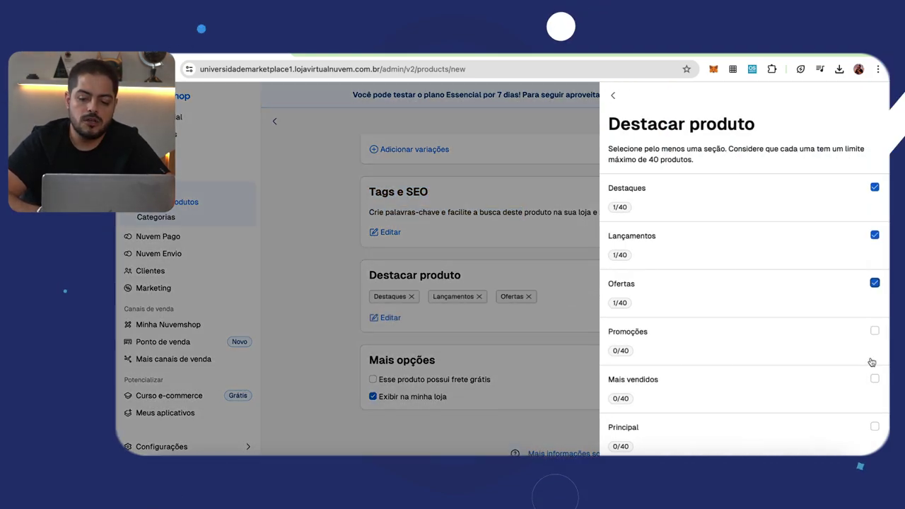
{"action": "left_click", "coordinate": [874, 330]}
{"action": "scroll", "coordinate": [870, 361], "scroll_direction": "down", "scroll_amount": 1}
{"action": "left_click", "coordinate": [874, 365]}
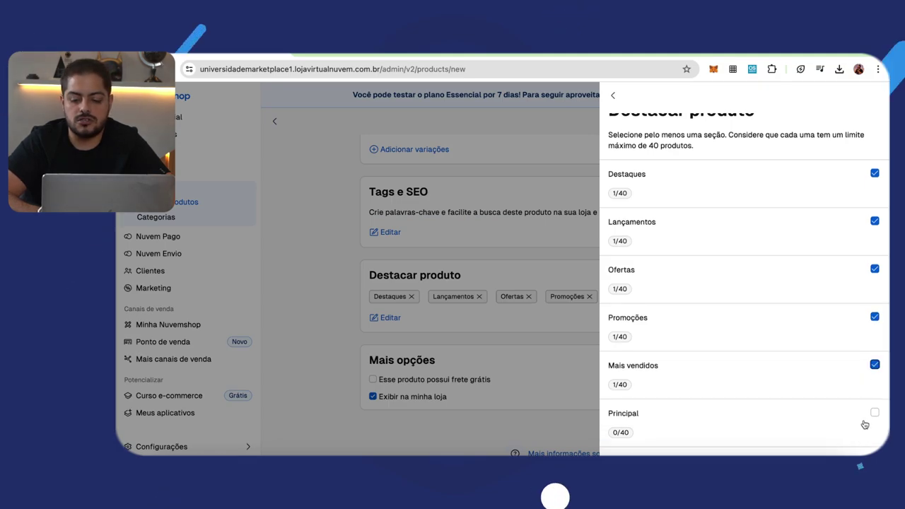
{"action": "left_click", "coordinate": [612, 95]}
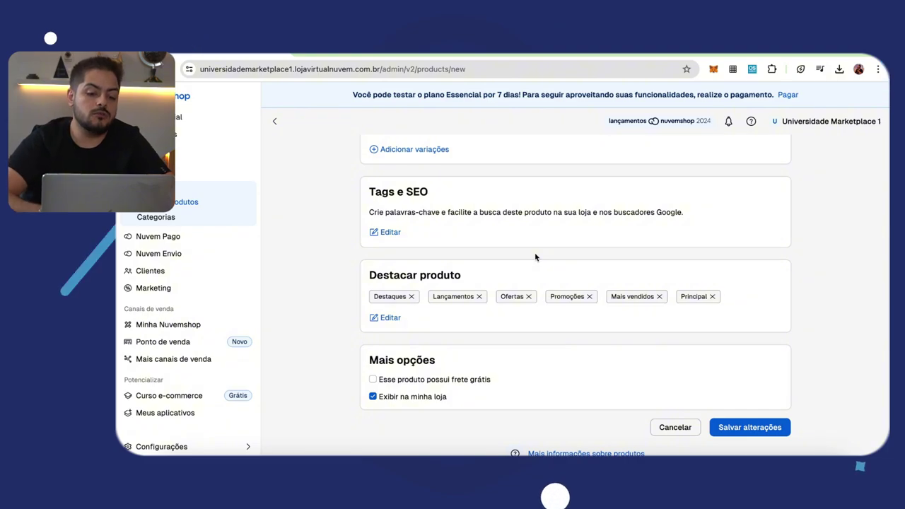
Save the product with free shipping turned off and display in the store enabled.
{"action": "left_click", "coordinate": [374, 380]}
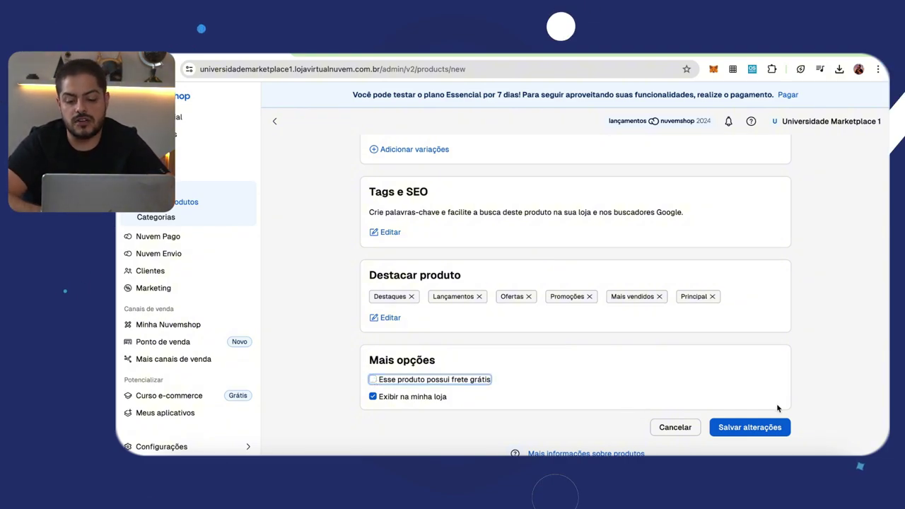
{"action": "left_click", "coordinate": [409, 402]}
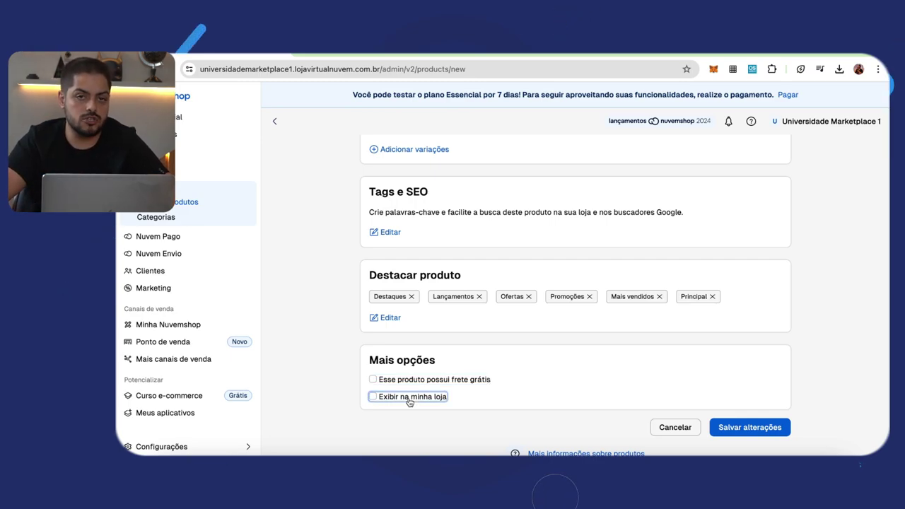
{"action": "left_click", "coordinate": [748, 428]}
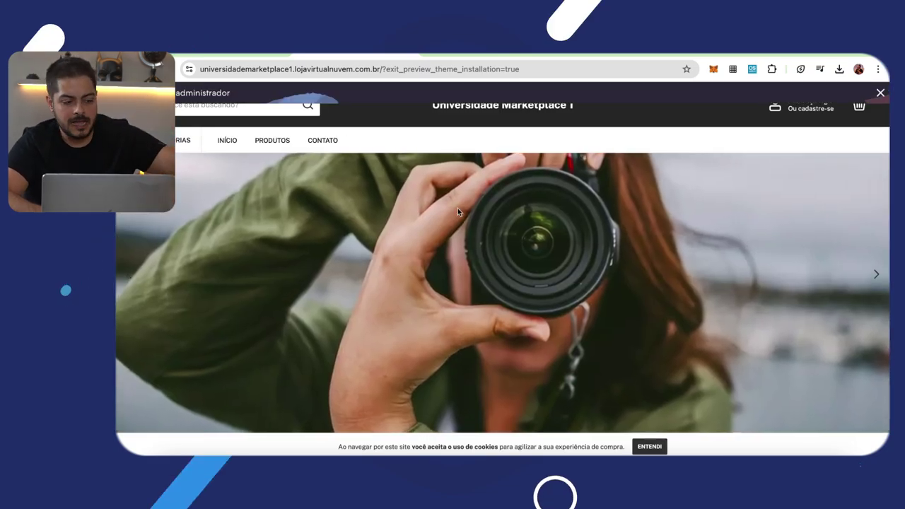
Review how the camera appears in the storefront's home page sections and on its own product page.
{"action": "scroll", "coordinate": [476, 250], "scroll_direction": "down", "scroll_amount": 5}
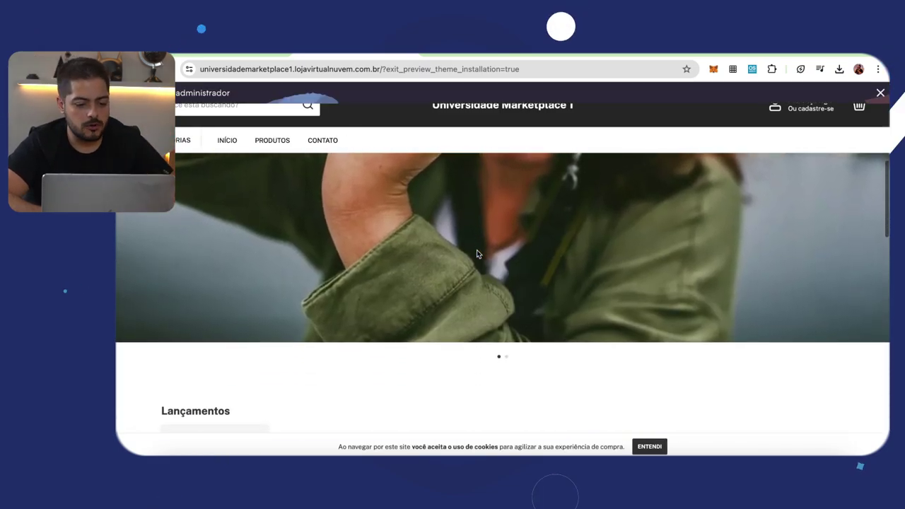
{"action": "scroll", "coordinate": [476, 254], "scroll_direction": "down", "scroll_amount": 7}
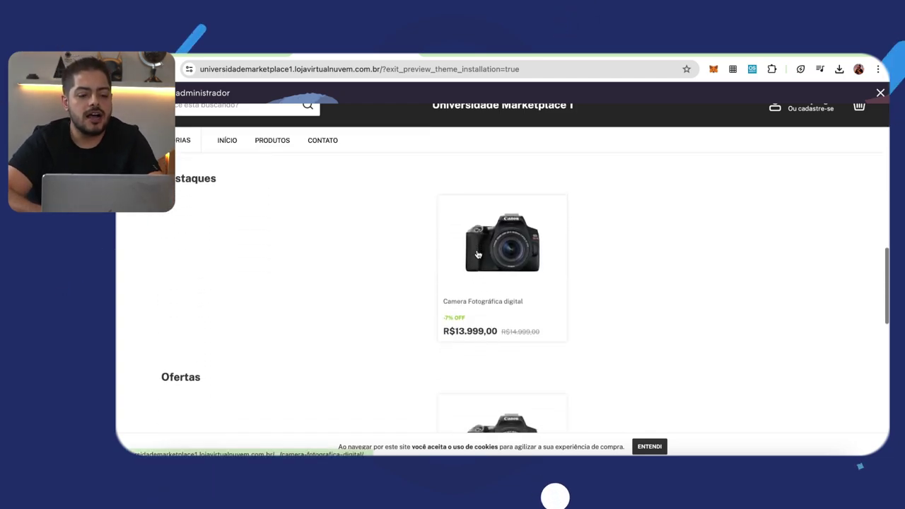
{"action": "scroll", "coordinate": [476, 254], "scroll_direction": "down", "scroll_amount": 3}
{"action": "scroll", "coordinate": [476, 254], "scroll_direction": "up", "scroll_amount": 10}
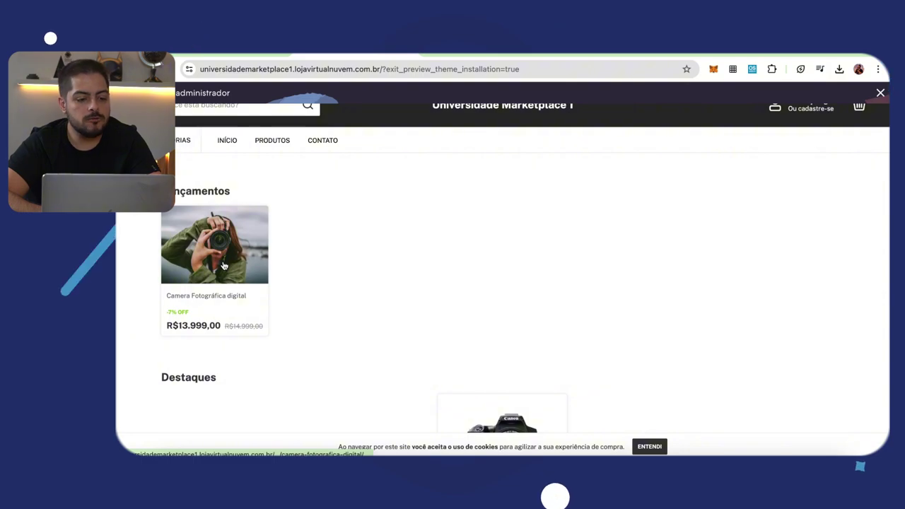
{"action": "left_click", "coordinate": [223, 265]}
{"action": "scroll", "coordinate": [742, 243], "scroll_direction": "down", "scroll_amount": 3}
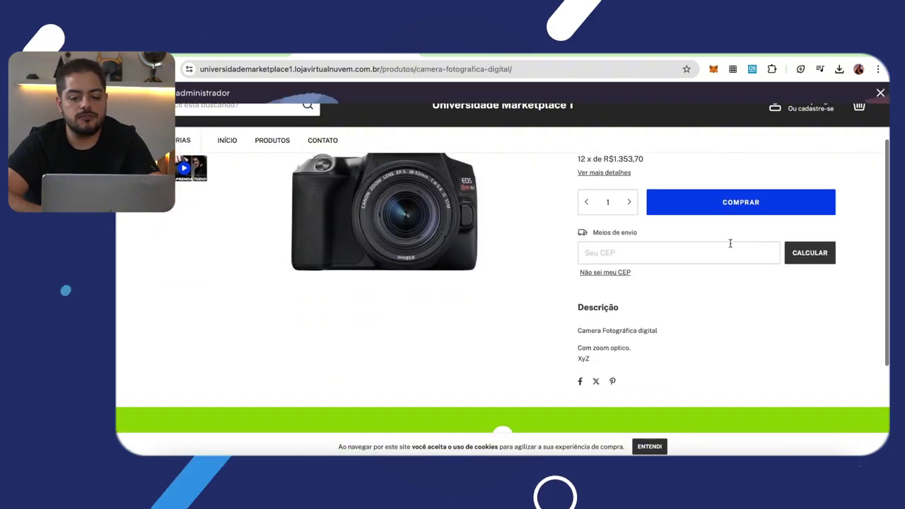
{"action": "scroll", "coordinate": [768, 230], "scroll_direction": "down", "scroll_amount": 3}
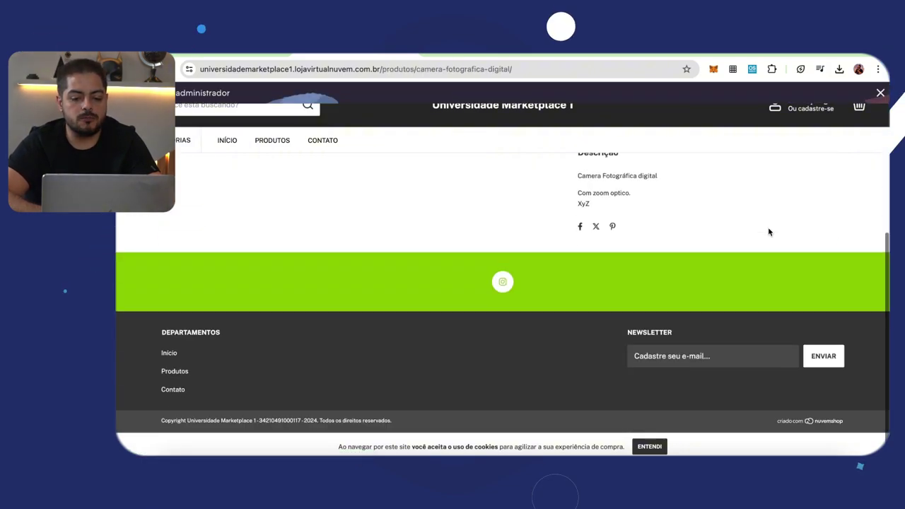
{"action": "scroll", "coordinate": [768, 231], "scroll_direction": "up", "scroll_amount": 5}
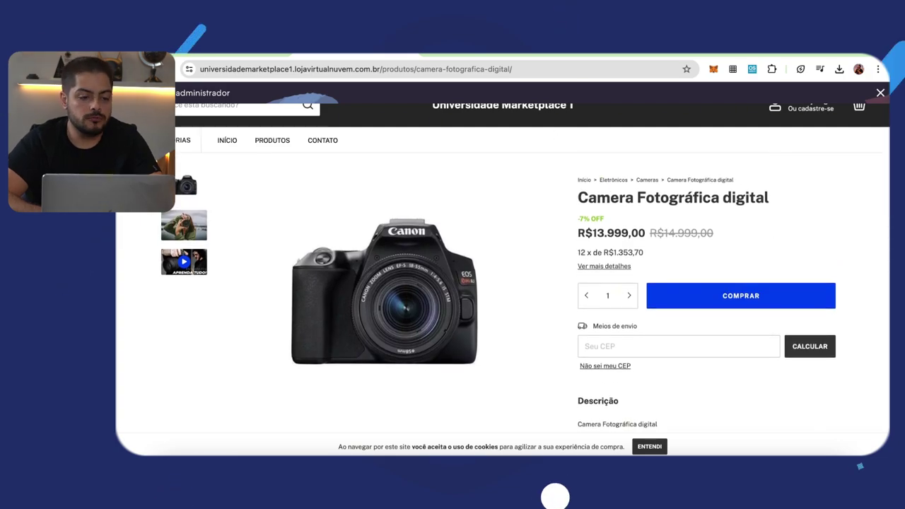
Return to the store admin and open the payment method settings for Nuvem Pago, dismissing the introduction.
{"action": "left_click", "coordinate": [221, 52]}
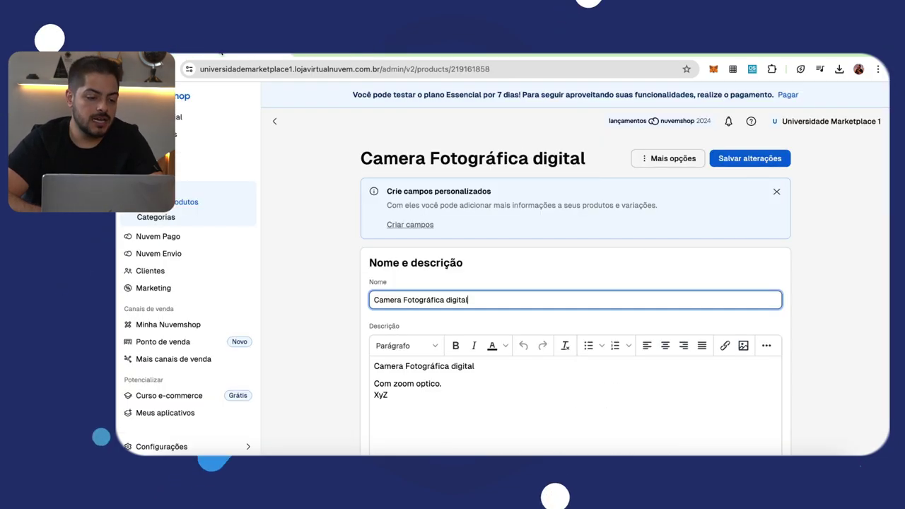
{"action": "left_click", "coordinate": [297, 243]}
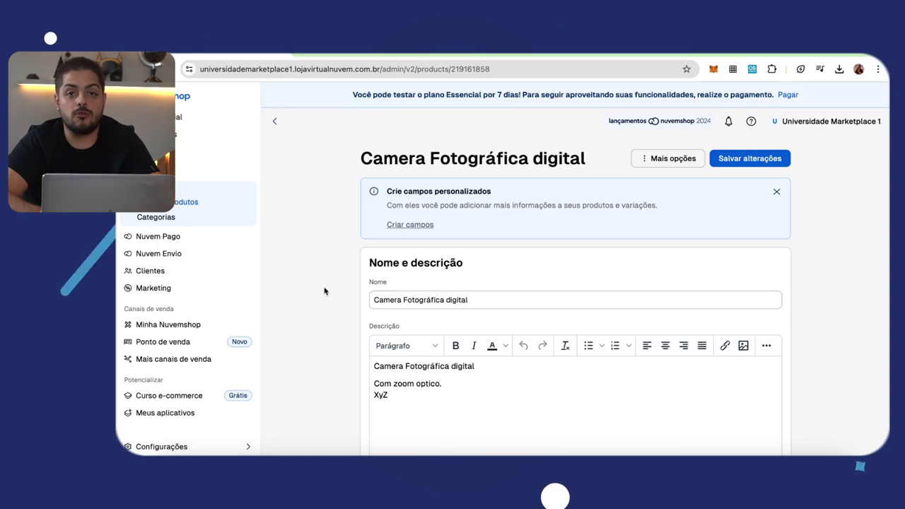
{"action": "left_click", "coordinate": [164, 237]}
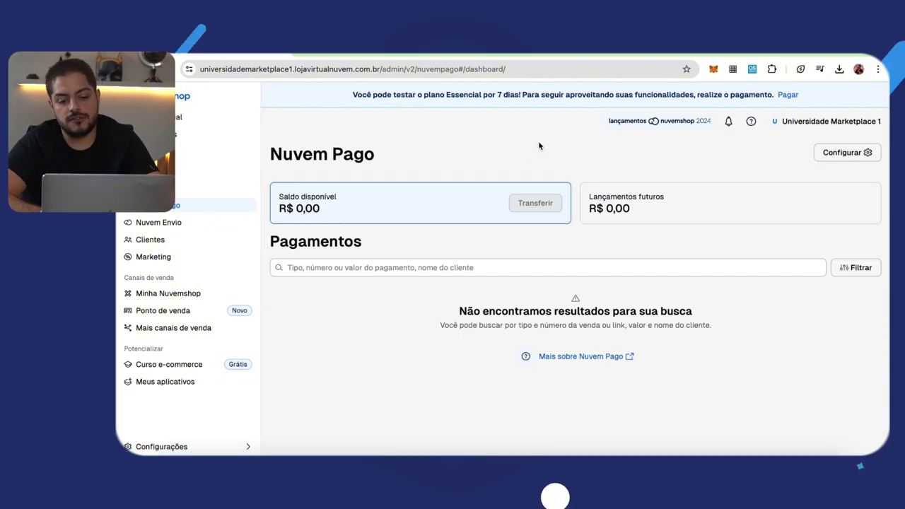
{"action": "left_click", "coordinate": [839, 159]}
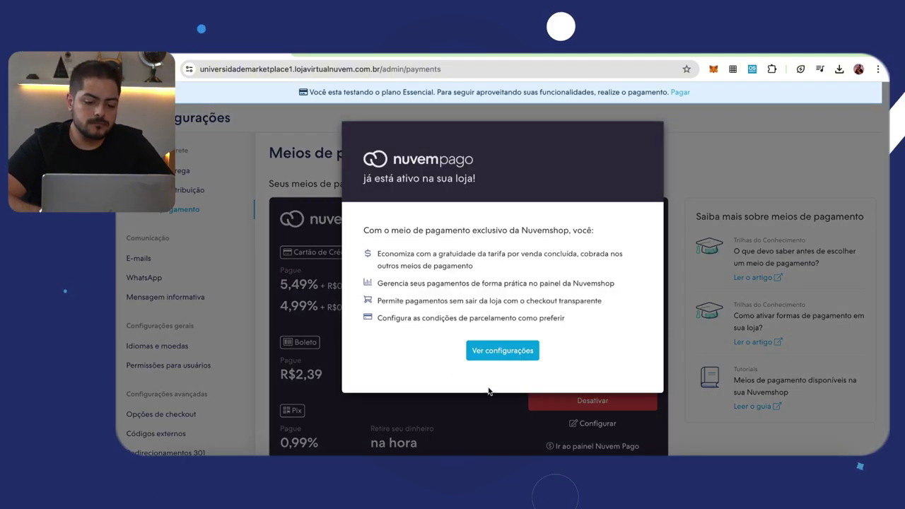
{"action": "left_click", "coordinate": [524, 351]}
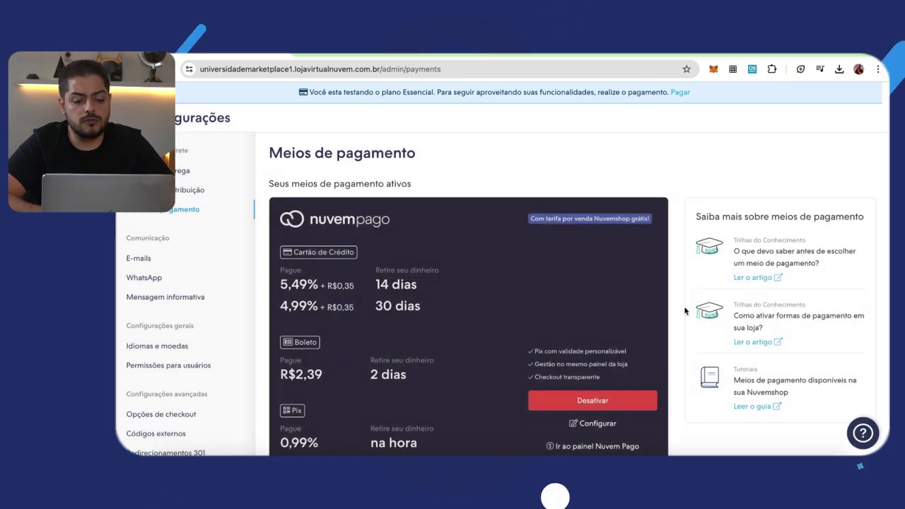
Compare the card, boleto and Pix fees and payout times of Nuvem Pago, Appmax and the other payment providers.
{"action": "scroll", "coordinate": [686, 311], "scroll_direction": "down", "scroll_amount": 2}
{"action": "scroll", "coordinate": [343, 268], "scroll_direction": "up", "scroll_amount": 2}
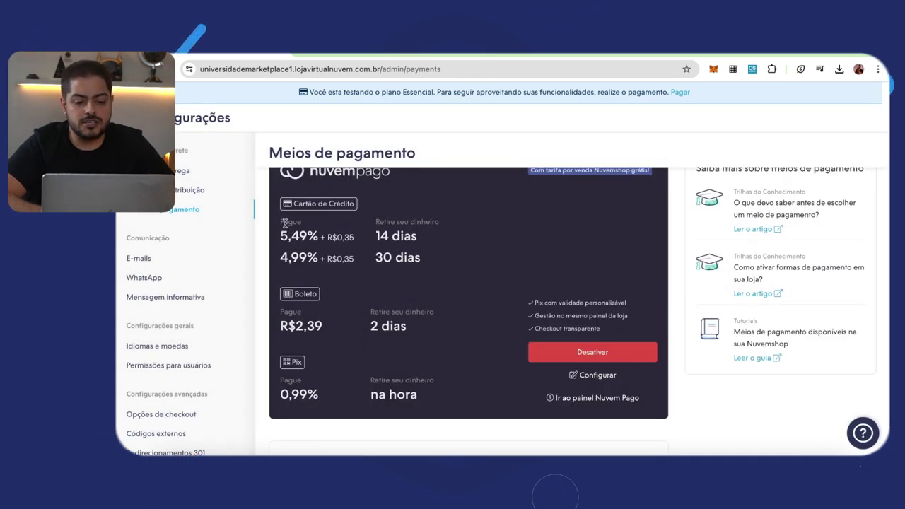
{"action": "left_click_drag", "start_coordinate": [284, 223], "coordinate": [370, 260]}
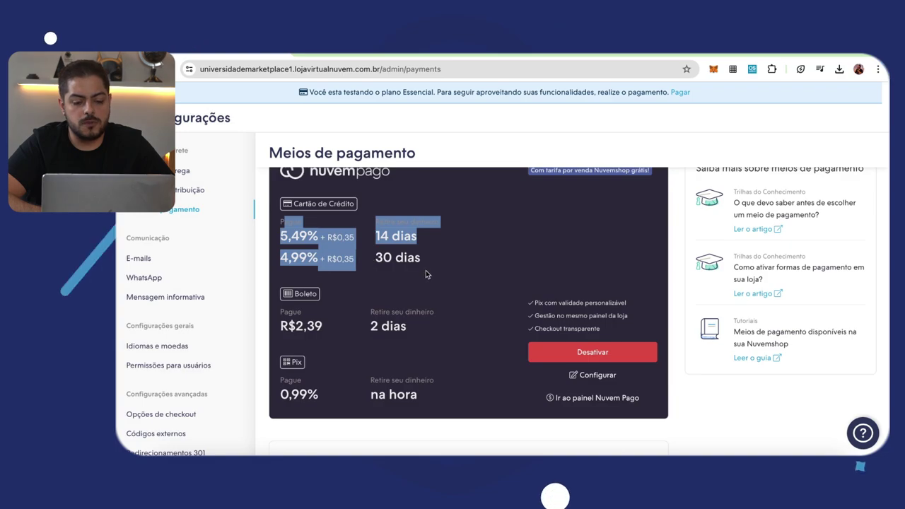
{"action": "scroll", "coordinate": [599, 293], "scroll_direction": "down", "scroll_amount": 2}
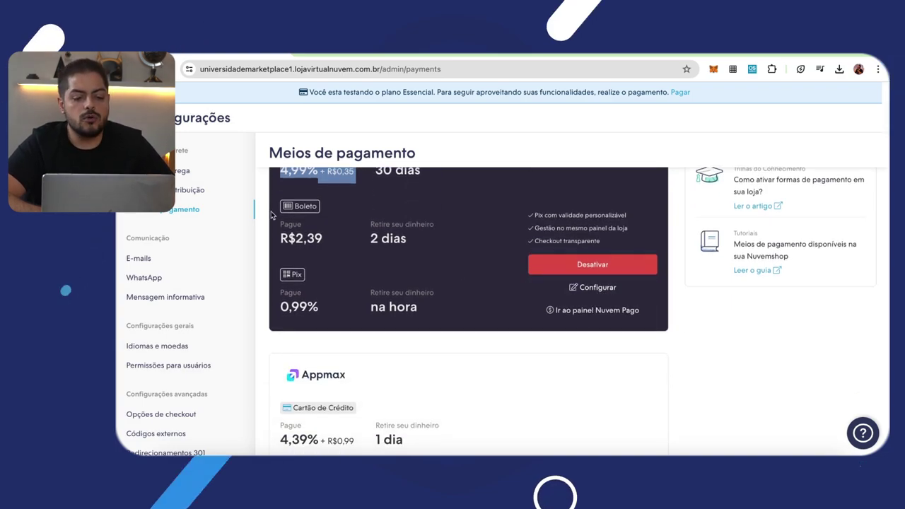
{"action": "left_click_drag", "start_coordinate": [281, 218], "coordinate": [360, 236]}
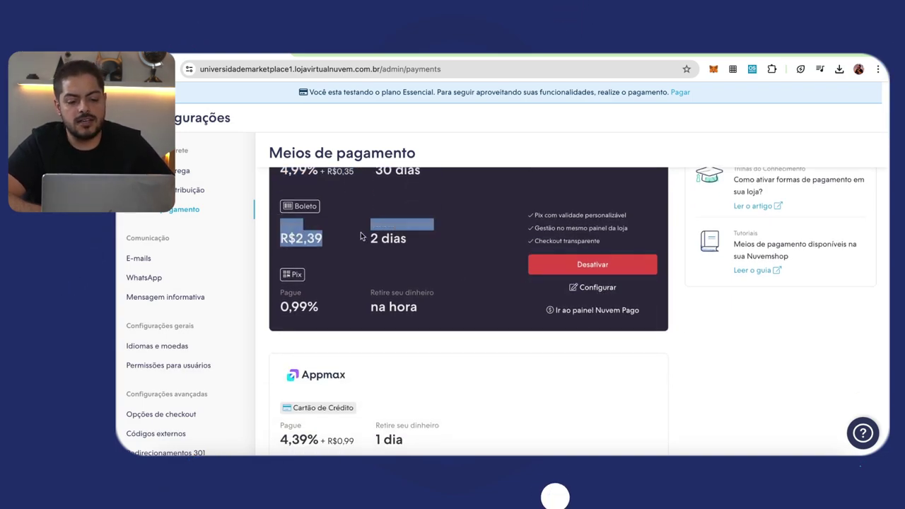
{"action": "left_click", "coordinate": [281, 301]}
{"action": "scroll", "coordinate": [335, 300], "scroll_direction": "down", "scroll_amount": 5}
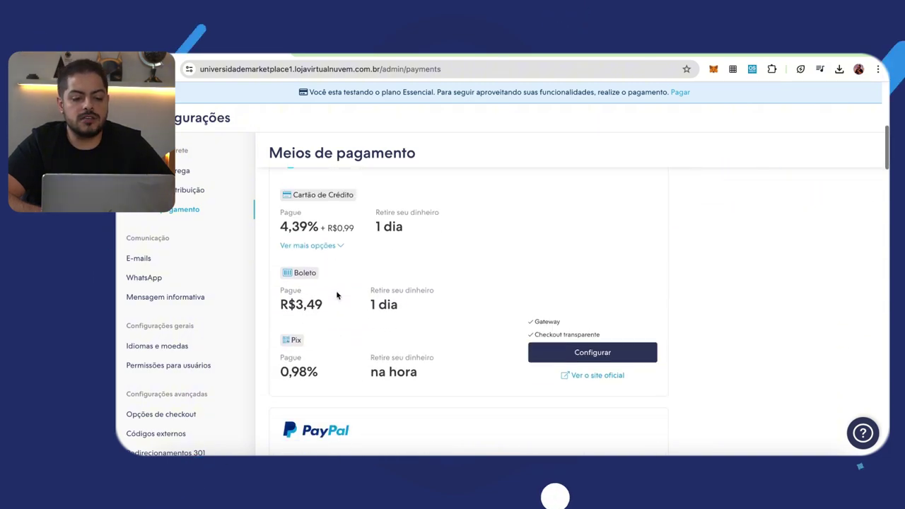
{"action": "scroll", "coordinate": [337, 295], "scroll_direction": "up", "scroll_amount": 1}
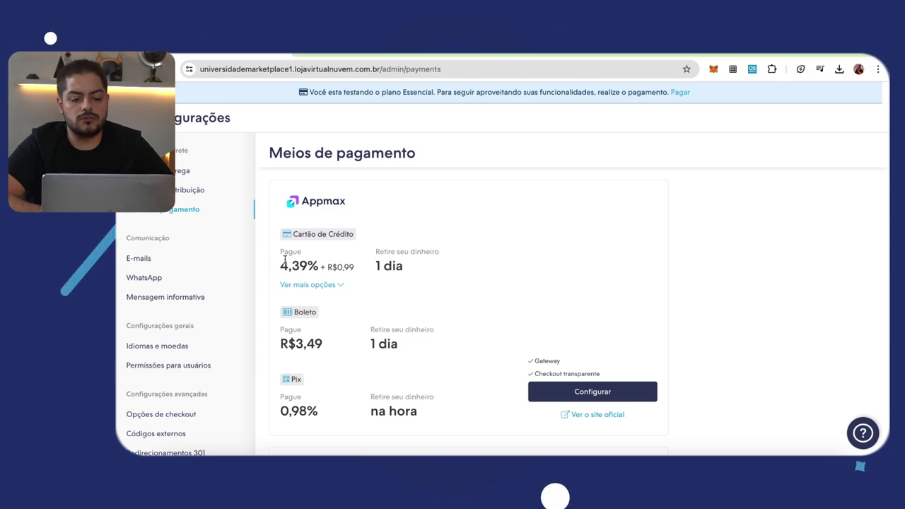
{"action": "left_click_drag", "start_coordinate": [285, 260], "coordinate": [414, 265]}
{"action": "left_click_drag", "start_coordinate": [263, 336], "coordinate": [382, 338]}
{"action": "scroll", "coordinate": [381, 336], "scroll_direction": "down", "scroll_amount": 2}
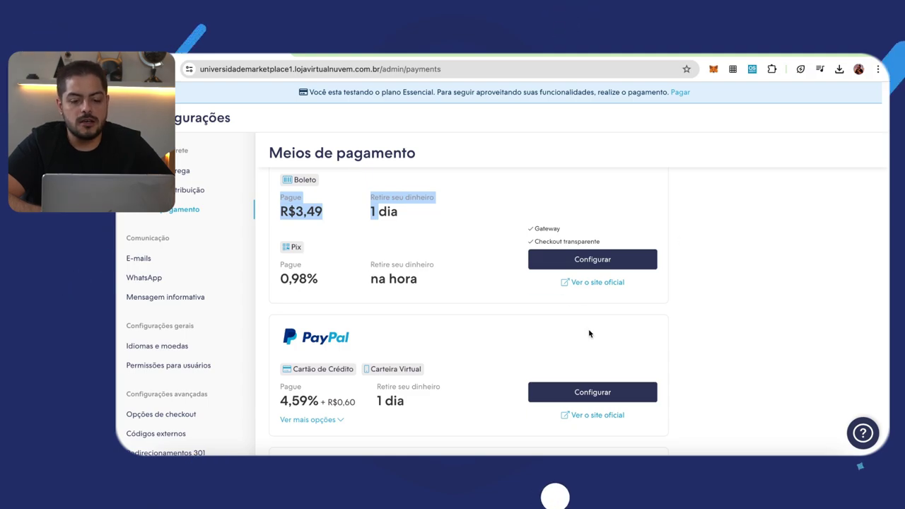
{"action": "scroll", "coordinate": [589, 332], "scroll_direction": "down", "scroll_amount": 7}
{"action": "scroll", "coordinate": [590, 332], "scroll_direction": "down", "scroll_amount": 5}
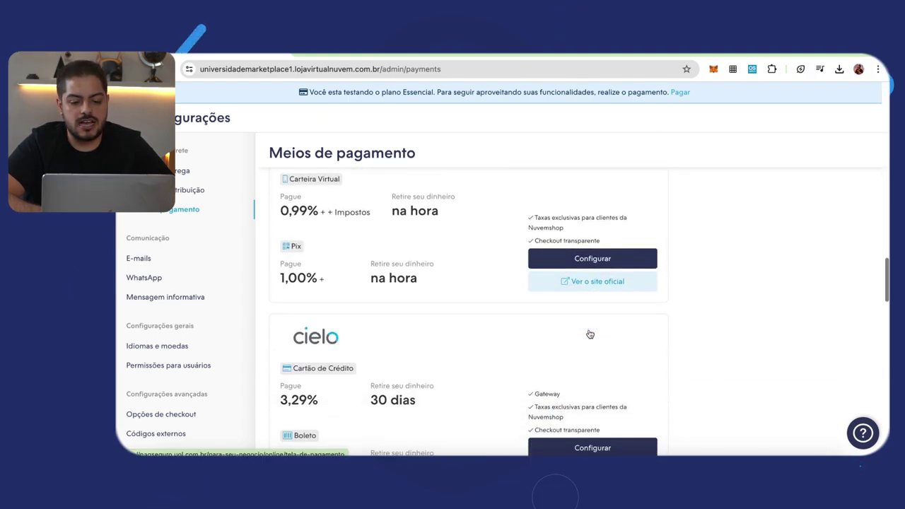
Examine the remaining providers' fees and payout times through Cielo and Pagar.me, including the payment methods that require a plan upgrade.
{"action": "scroll", "coordinate": [589, 333], "scroll_direction": "down", "scroll_amount": 5}
{"action": "scroll", "coordinate": [589, 333], "scroll_direction": "down", "scroll_amount": 10}
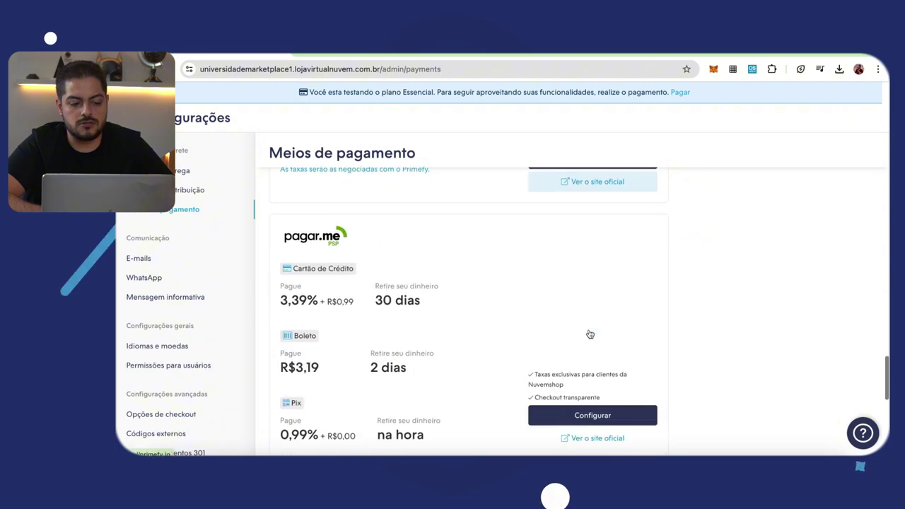
{"action": "scroll", "coordinate": [589, 333], "scroll_direction": "down", "scroll_amount": 3}
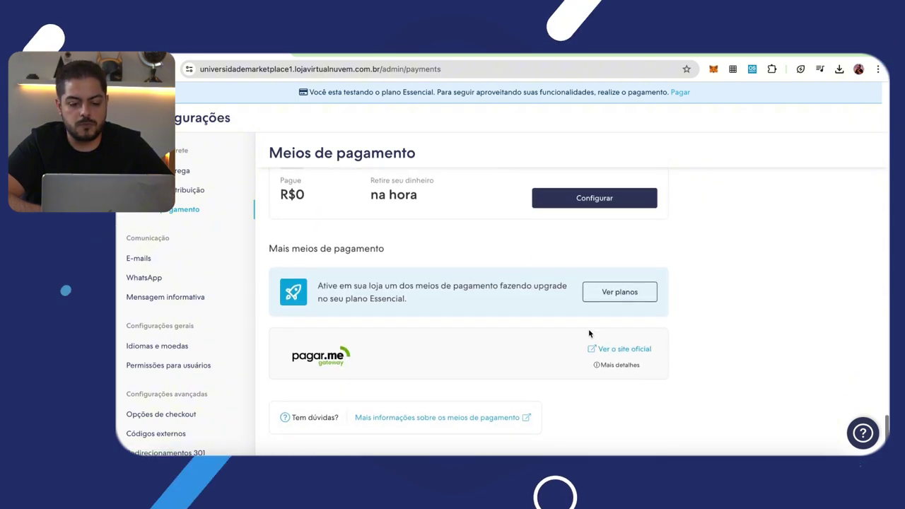
{"action": "scroll", "coordinate": [590, 333], "scroll_direction": "up", "scroll_amount": 15}
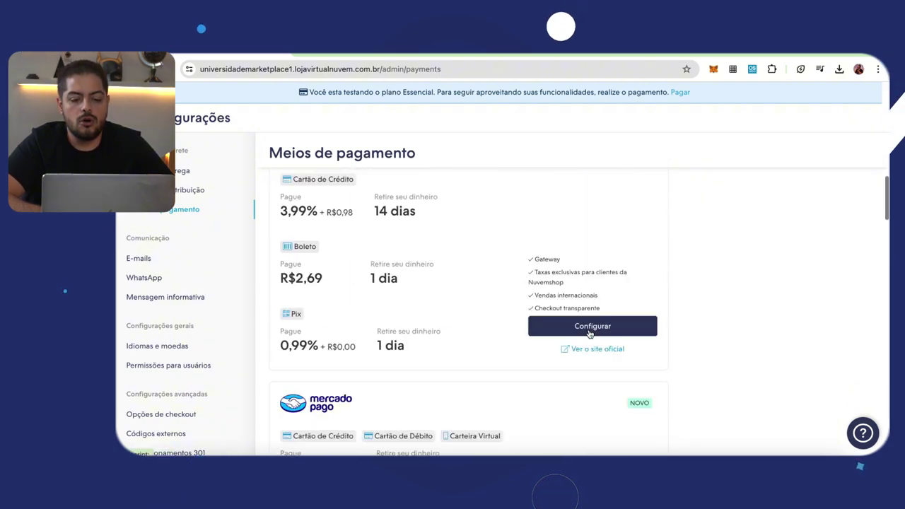
Open the Nuvem Pago configuration and review its accepted payment forms and credit card payout terms.
{"action": "left_click", "coordinate": [595, 301]}
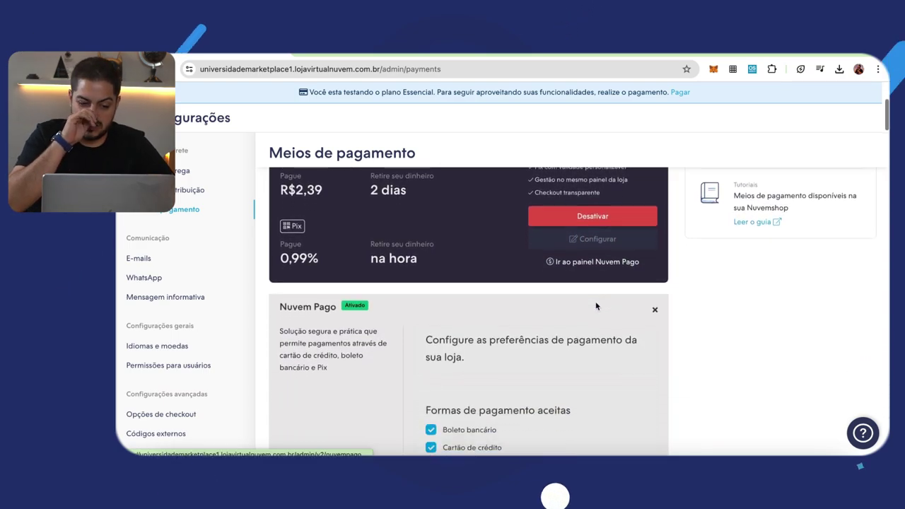
{"action": "scroll", "coordinate": [589, 349], "scroll_direction": "down", "scroll_amount": 3}
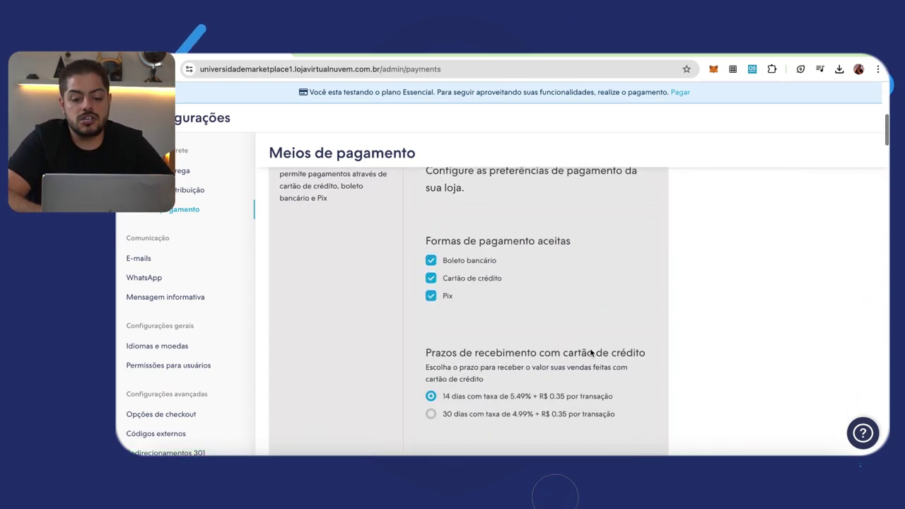
{"action": "scroll", "coordinate": [591, 352], "scroll_direction": "up", "scroll_amount": 2}
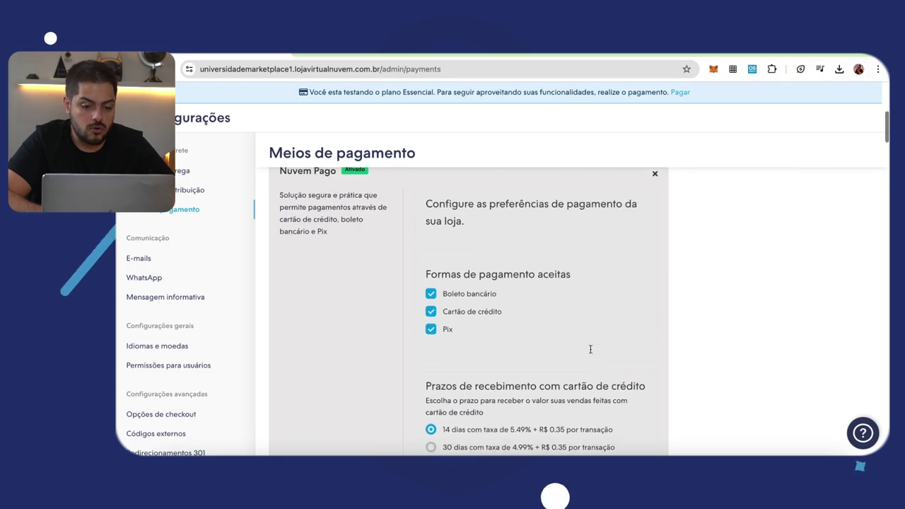
{"action": "scroll", "coordinate": [431, 346], "scroll_direction": "down", "scroll_amount": 2}
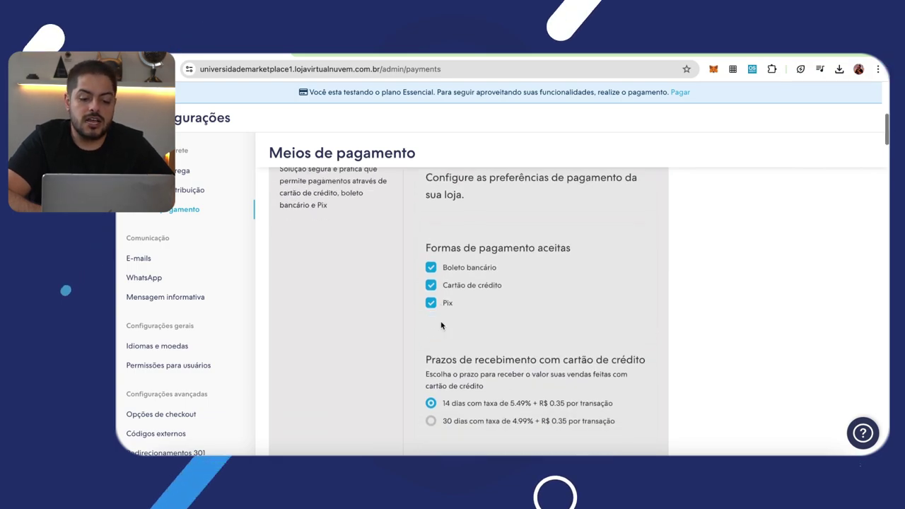
{"action": "scroll", "coordinate": [431, 350], "scroll_direction": "down", "scroll_amount": 3}
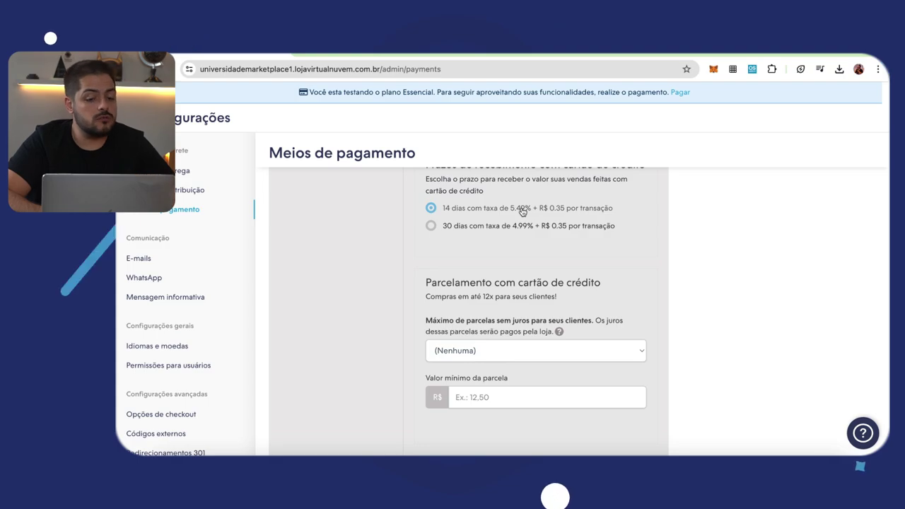
Set Nuvem Pago's maximum interest-free card instalments to 6 x and the minimum instalment value to R$ 10.
{"action": "scroll", "coordinate": [537, 247], "scroll_direction": "down", "scroll_amount": 2}
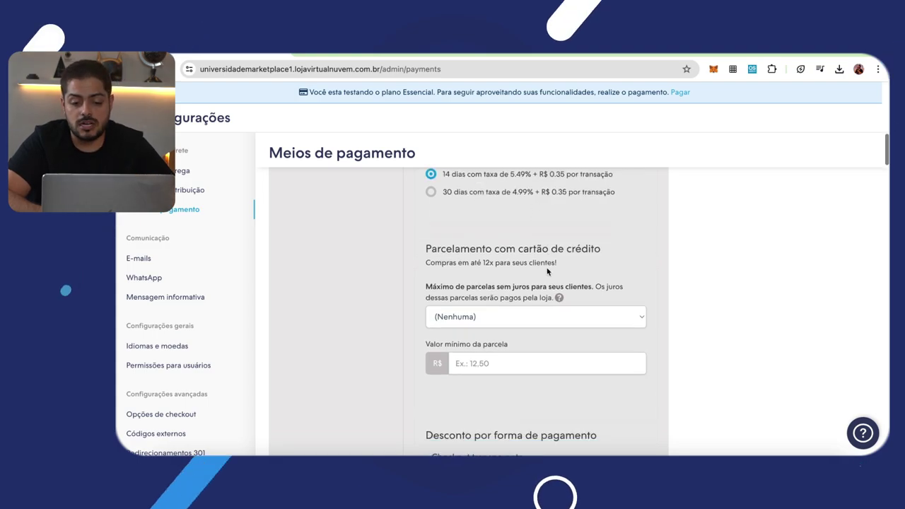
{"action": "left_click", "coordinate": [494, 291]}
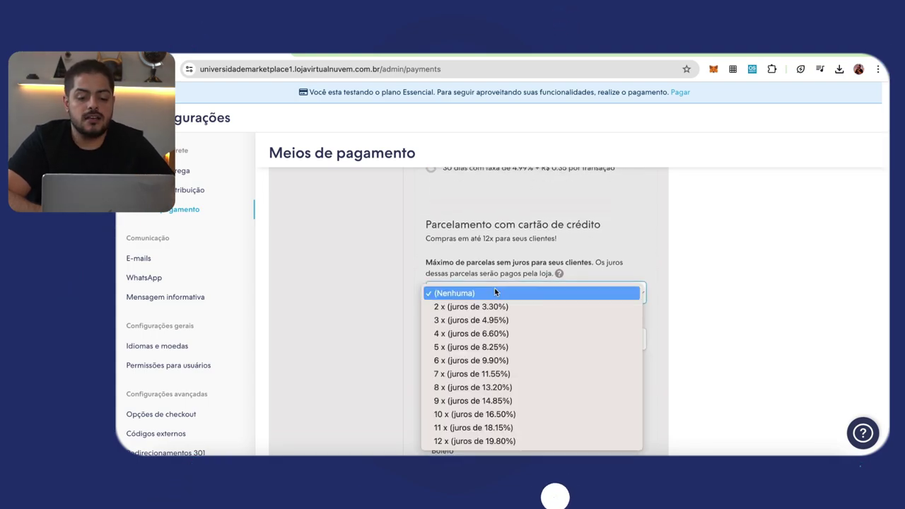
{"action": "left_click", "coordinate": [470, 360]}
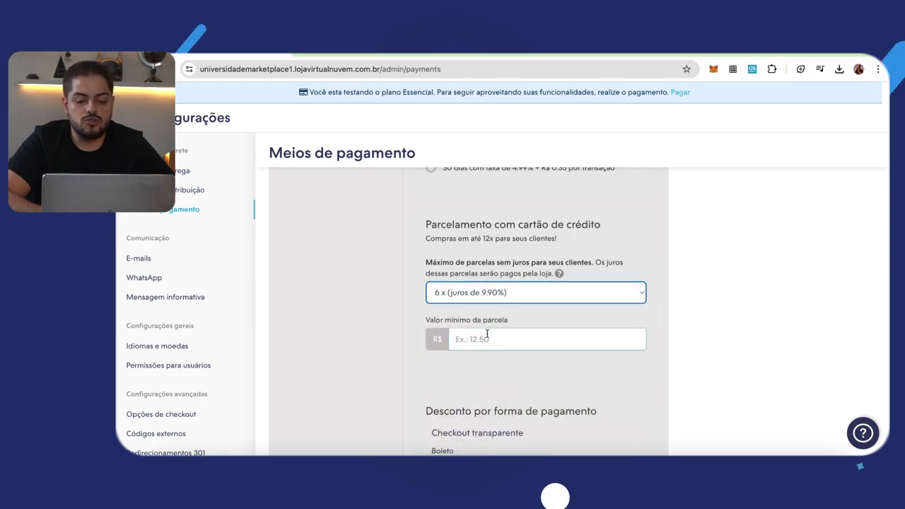
{"action": "left_click", "coordinate": [486, 338]}
{"action": "type", "text": "10"}
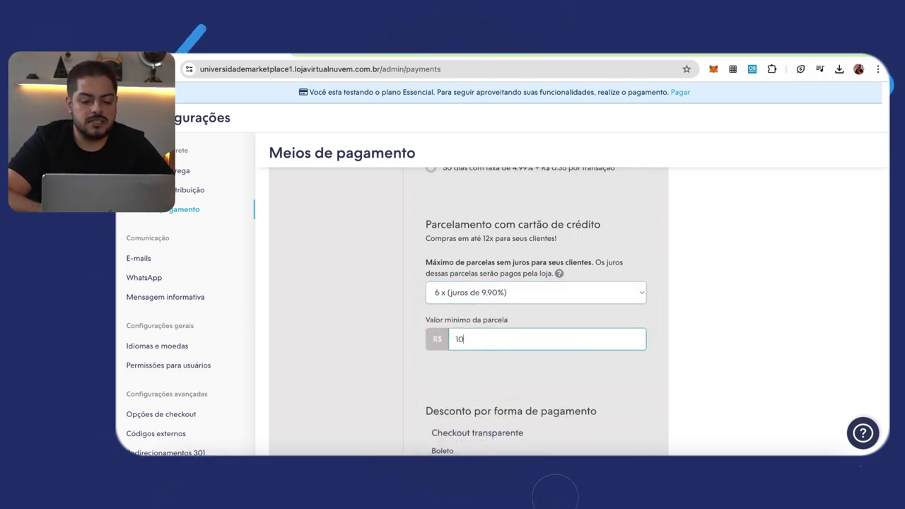
Set the transparent checkout discounts by payment form to 10% for Boleto and 20% for Pix.
{"action": "scroll", "coordinate": [751, 313], "scroll_direction": "down", "scroll_amount": 3}
{"action": "left_click", "coordinate": [495, 299]}
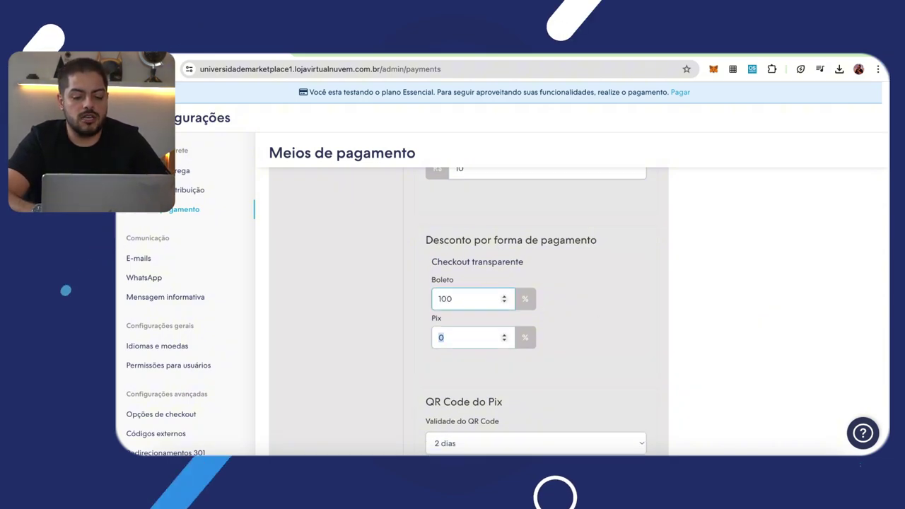
{"action": "key", "text": "Tab"}
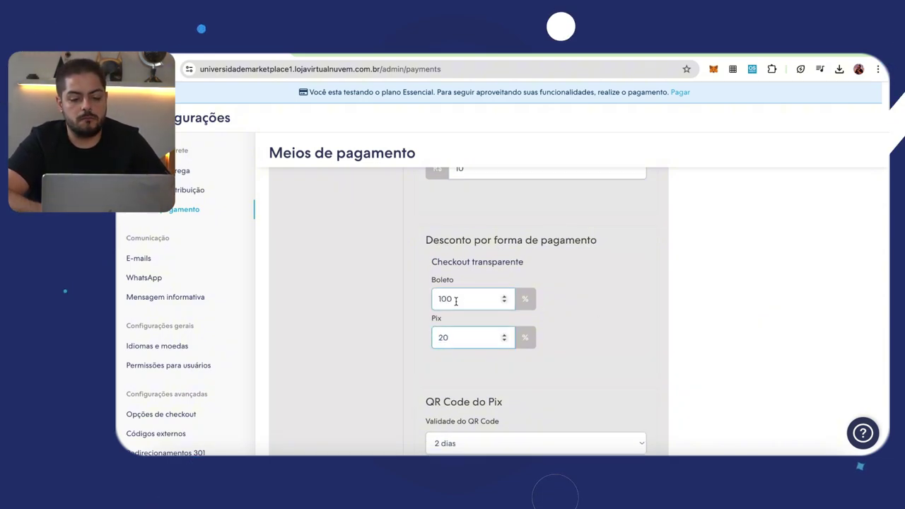
{"action": "left_click", "coordinate": [455, 299]}
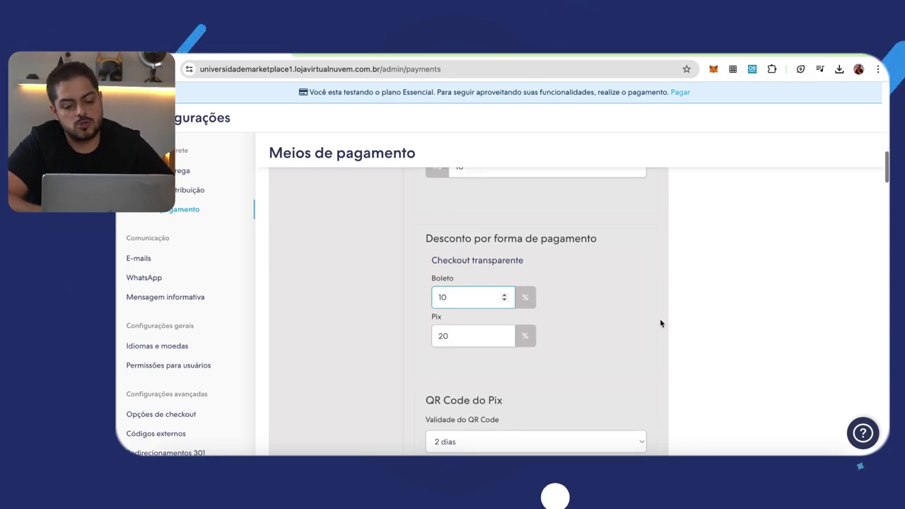
Review the Pix QR code validity and bank account sections, and save the Nuvem Pago configuration.
{"action": "scroll", "coordinate": [660, 318], "scroll_direction": "down", "scroll_amount": 2}
{"action": "scroll", "coordinate": [397, 344], "scroll_direction": "down", "scroll_amount": 8}
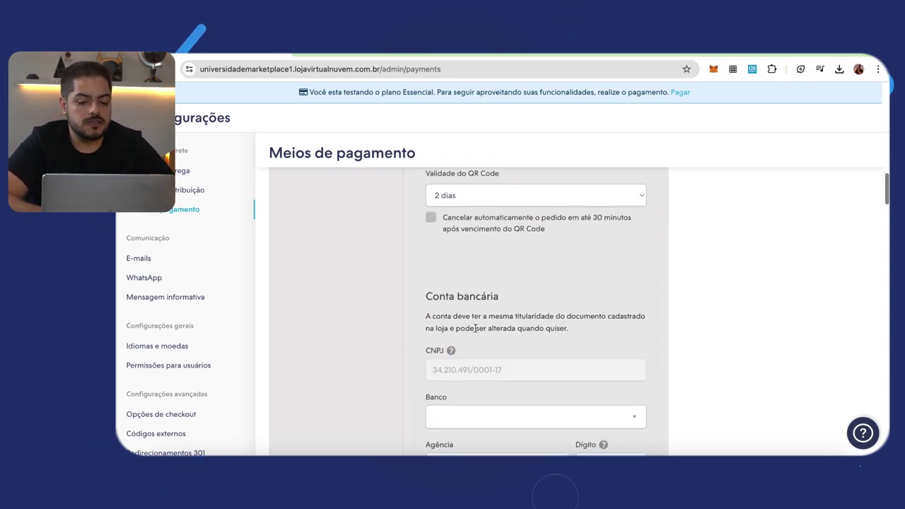
{"action": "scroll", "coordinate": [476, 332], "scroll_direction": "up", "scroll_amount": 5}
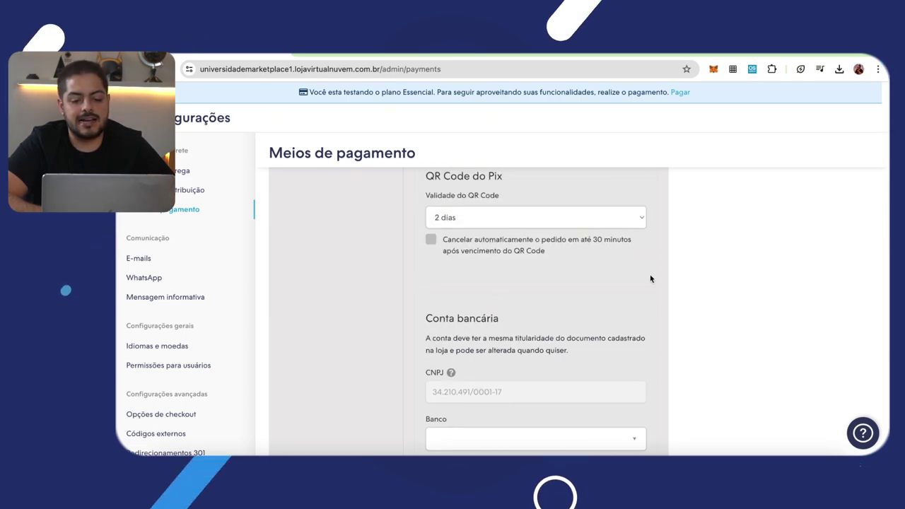
{"action": "scroll", "coordinate": [650, 276], "scroll_direction": "down", "scroll_amount": 7}
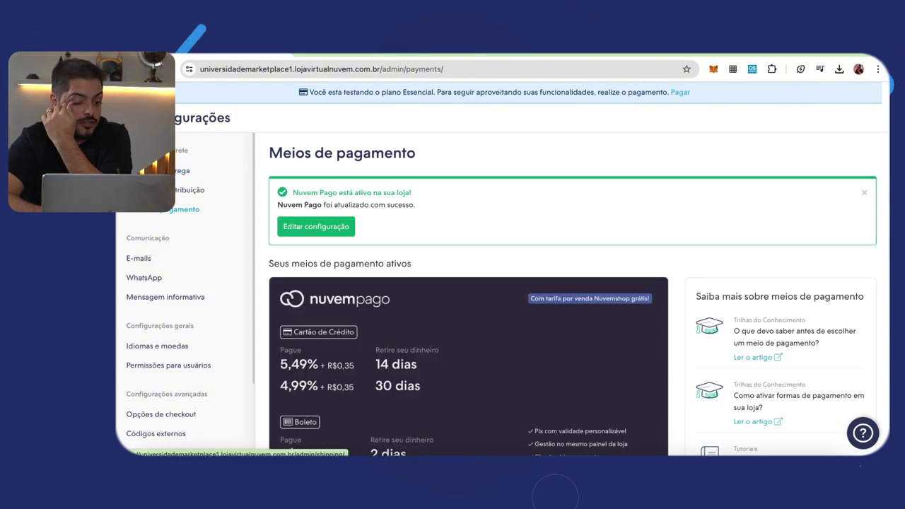
Open Nuvem Envio from the store dashboard, dismissing the recommendation survey, and start defining its distribution centre.
{"action": "left_click", "coordinate": [144, 117]}
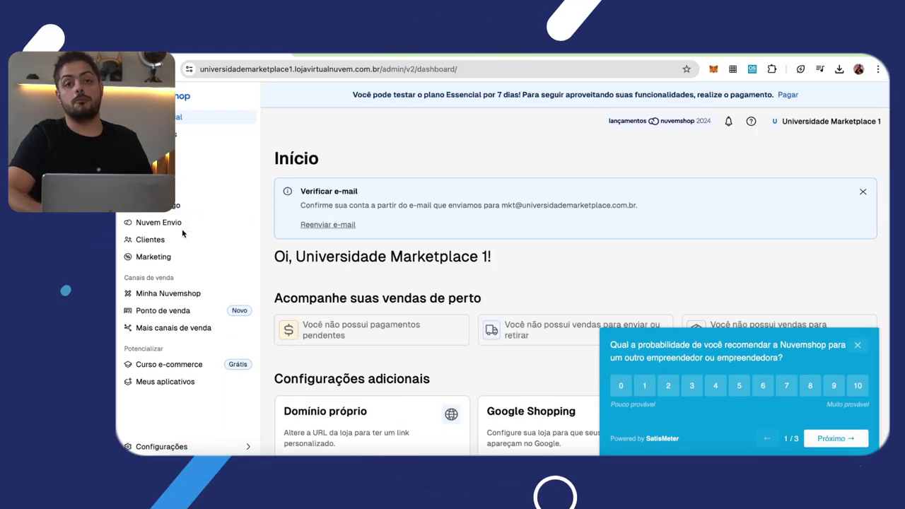
{"action": "left_click", "coordinate": [182, 225]}
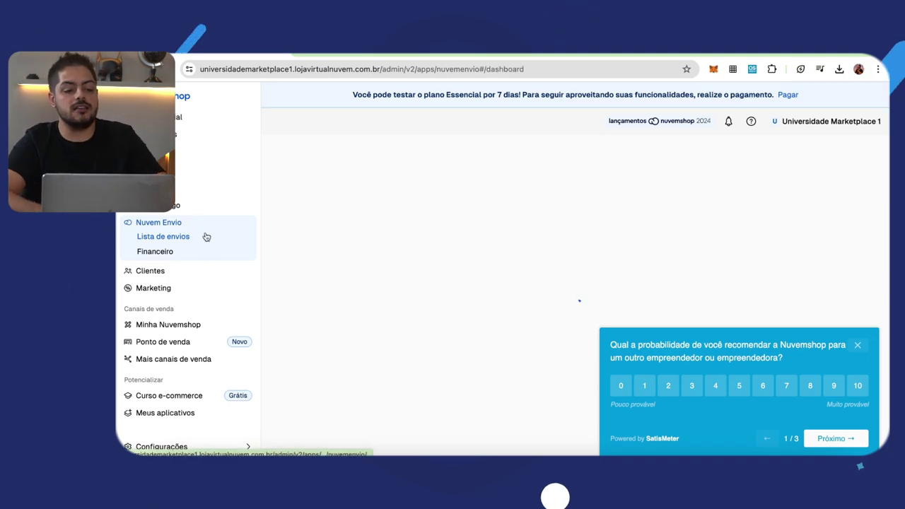
{"action": "left_click", "coordinate": [857, 345]}
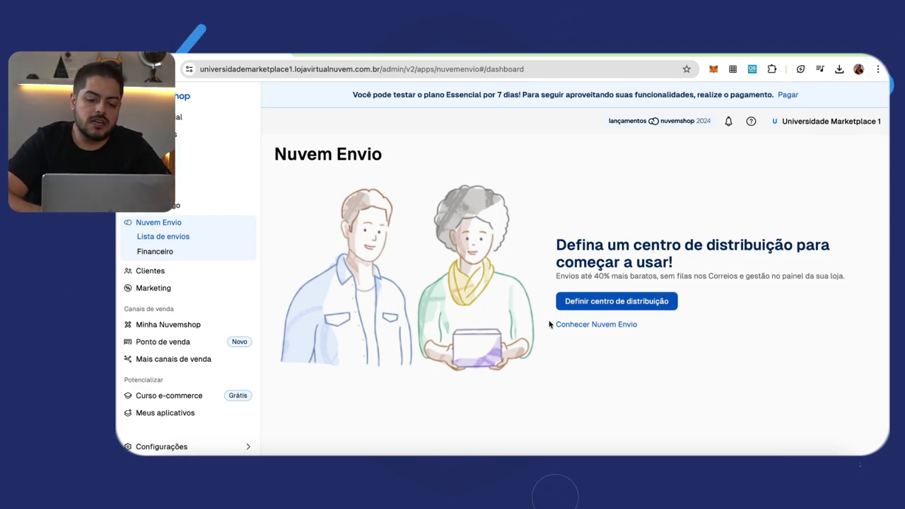
{"action": "left_click", "coordinate": [616, 301]}
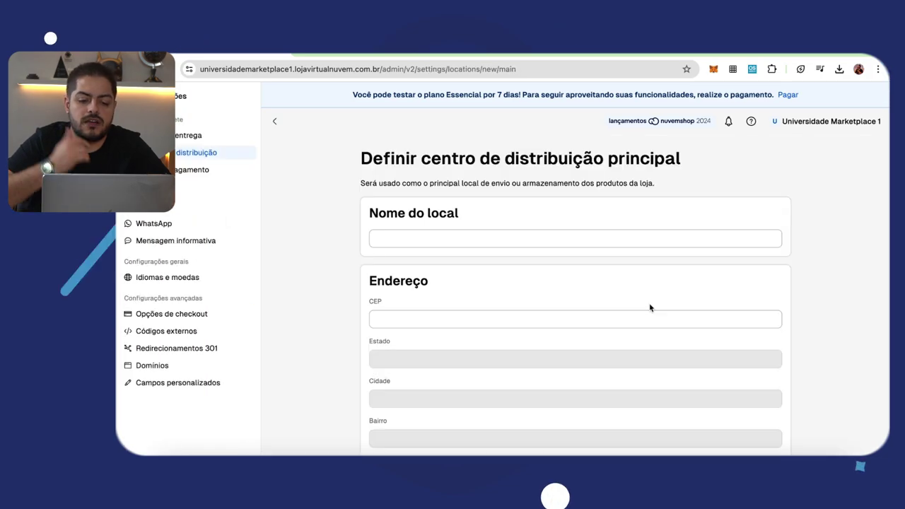
Define the main distribution centre with the name Galpao, filling in its postal code and address number.
{"action": "left_click", "coordinate": [646, 238]}
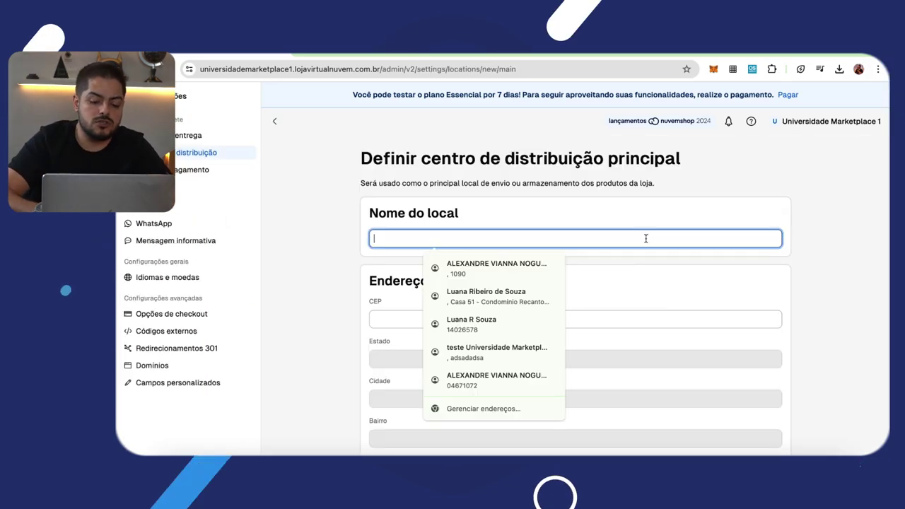
{"action": "type", "text": "Galpao"}
{"action": "key", "text": "Tab"}
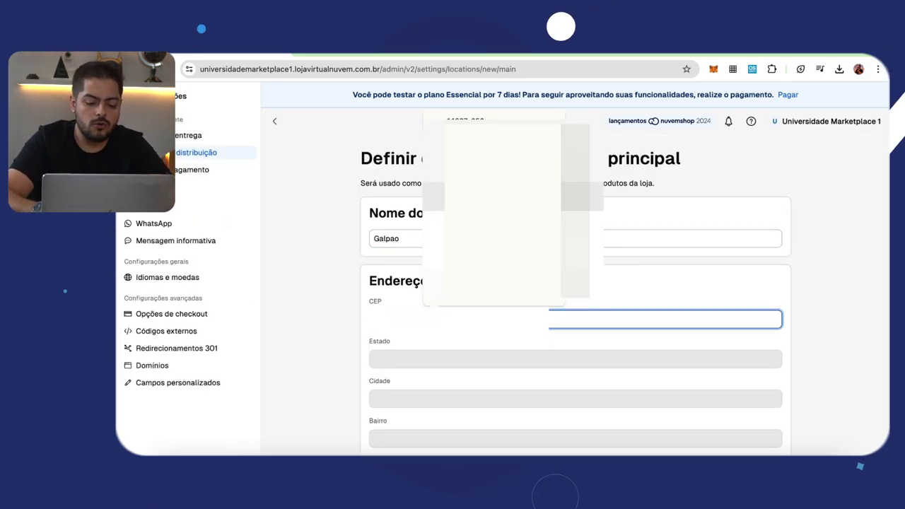
{"action": "key", "text": "Tab"}
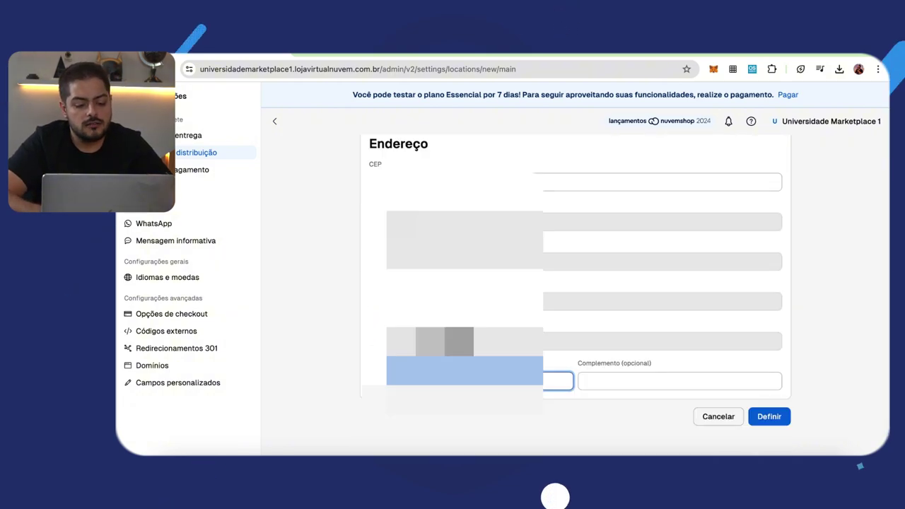
{"action": "left_click", "coordinate": [768, 417]}
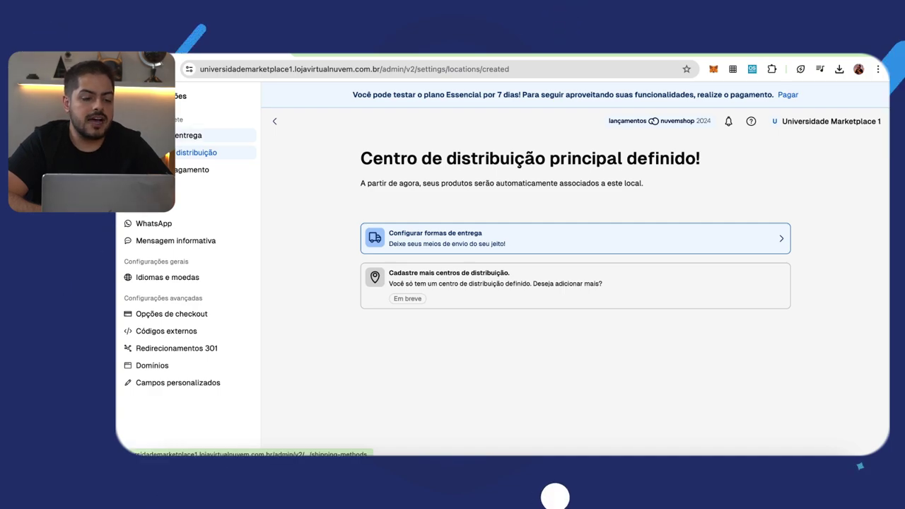
Return to Nuvem Envio and open its shipping modalities for editing from the configuration page.
{"action": "left_click", "coordinate": [131, 96]}
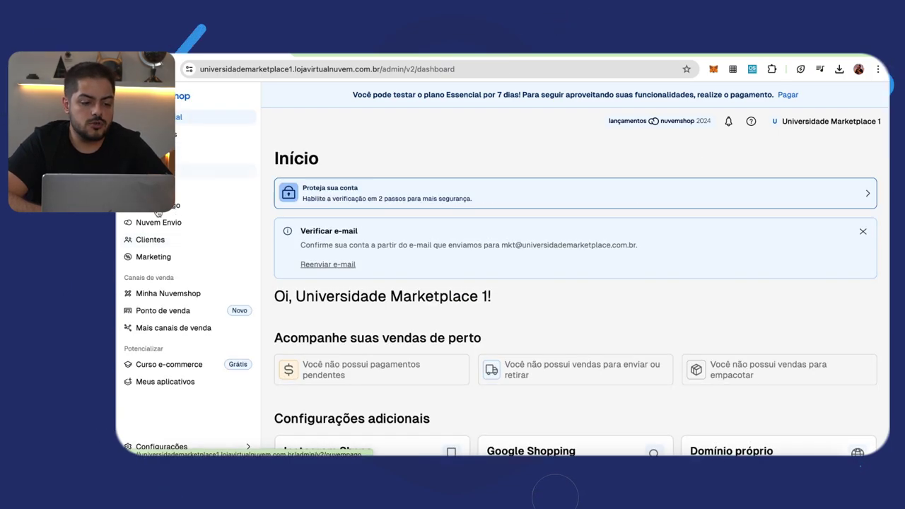
{"action": "left_click", "coordinate": [157, 223]}
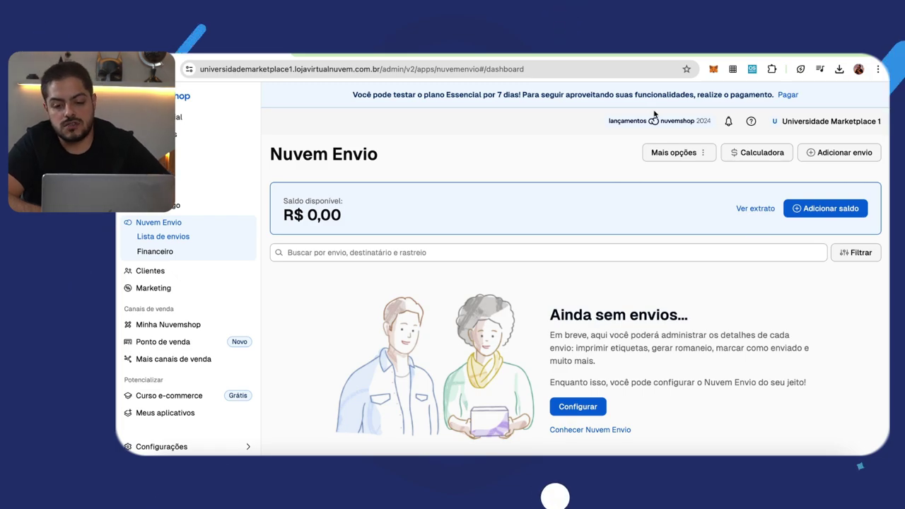
{"action": "left_click", "coordinate": [669, 154]}
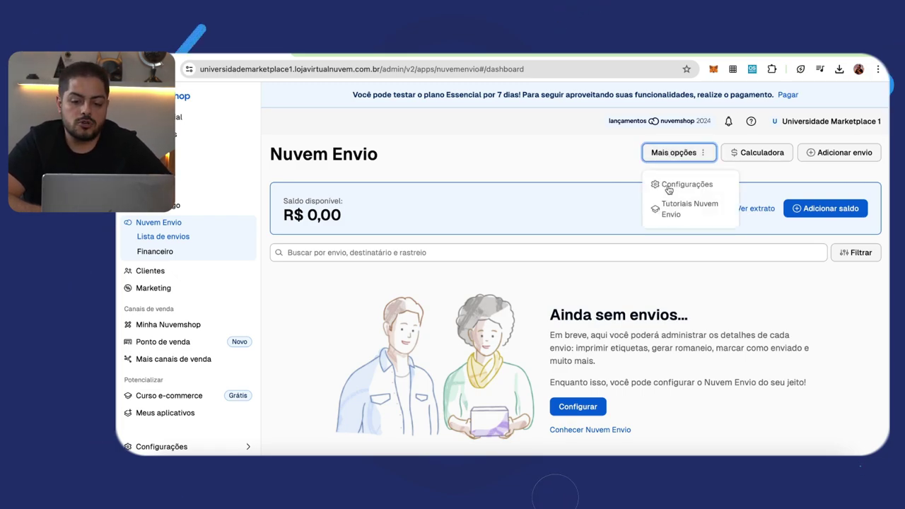
{"action": "left_click", "coordinate": [668, 185]}
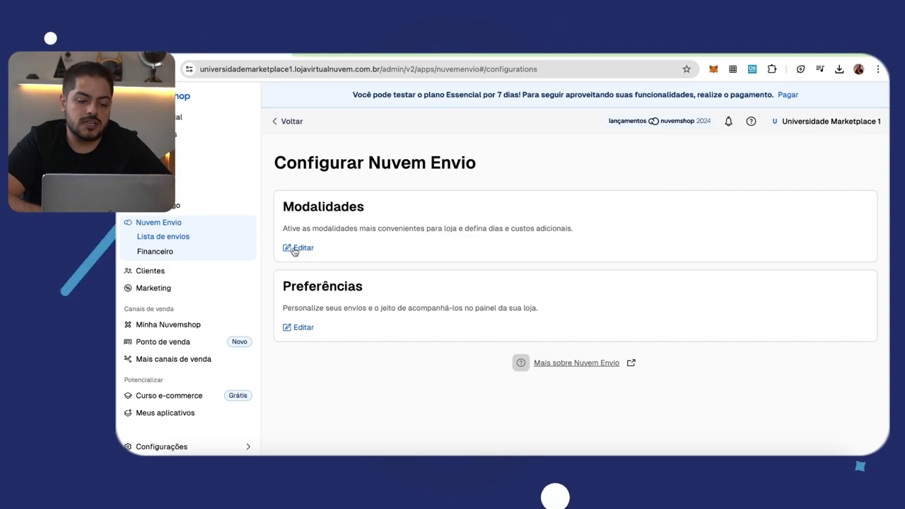
{"action": "left_click", "coordinate": [299, 248]}
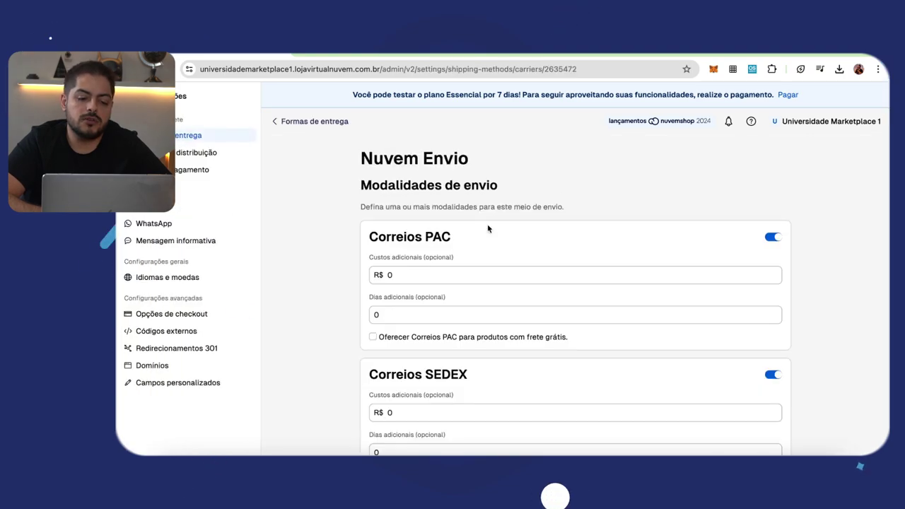
Set the additional delivery days to 2 for Correios PAC and 1 for Correios SEDEX.
{"action": "left_click", "coordinate": [433, 274]}
{"action": "scroll", "coordinate": [698, 276], "scroll_direction": "down", "scroll_amount": 5}
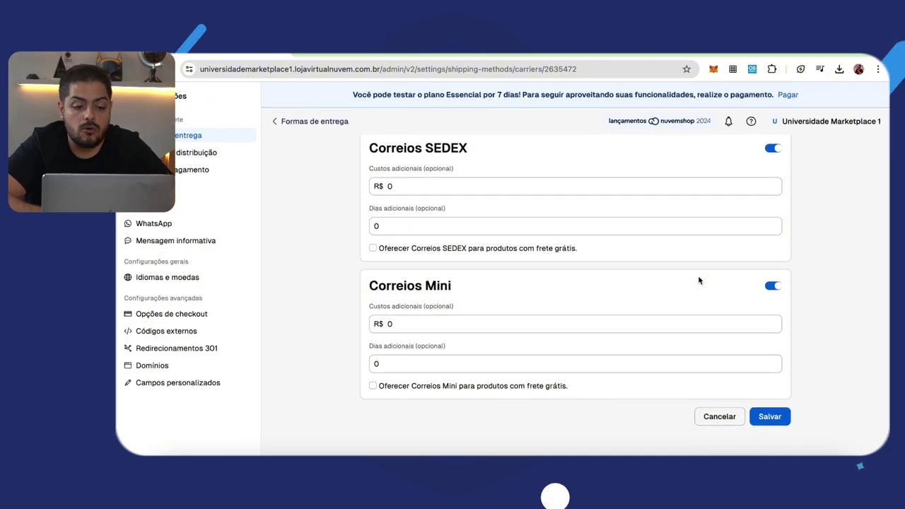
{"action": "scroll", "coordinate": [697, 276], "scroll_direction": "up", "scroll_amount": 3}
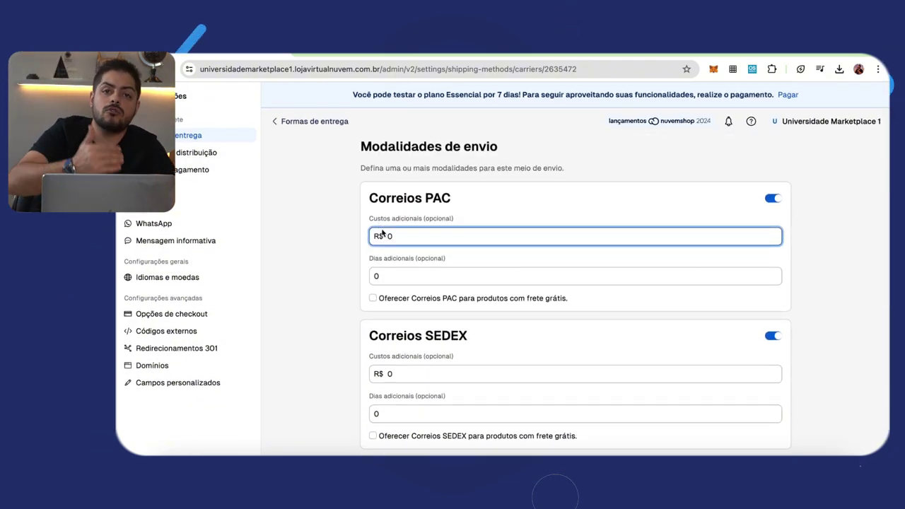
{"action": "left_click", "coordinate": [387, 274]}
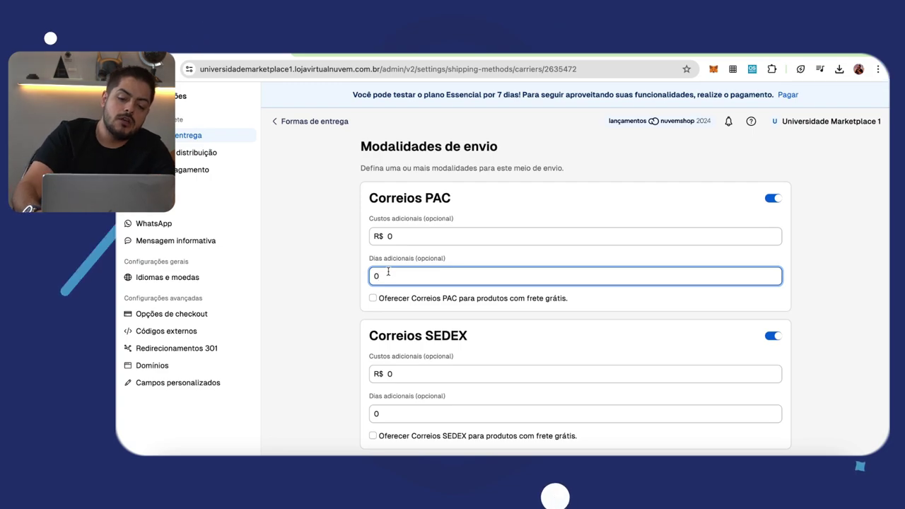
{"action": "key", "text": "BackSpace"}
{"action": "left_click", "coordinate": [377, 414]}
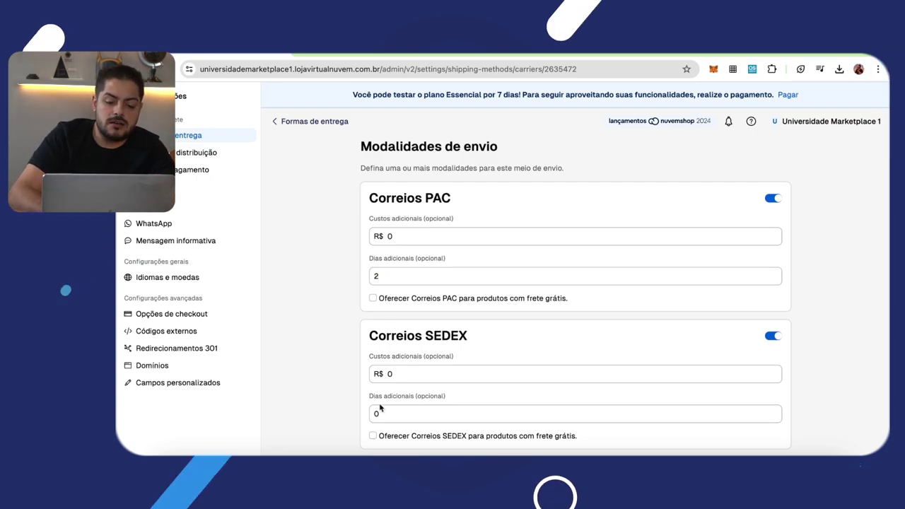
{"action": "type", "text": "1"}
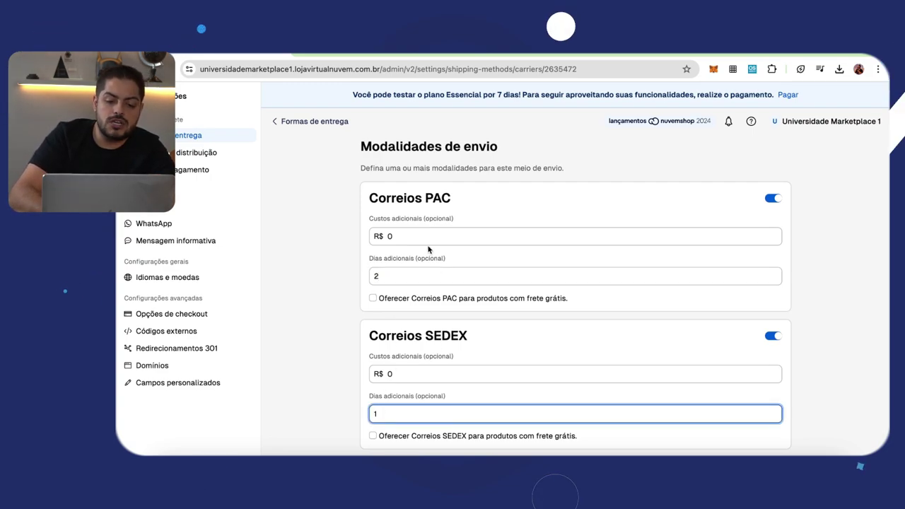
Set the additional cost of both Correios PAC and Correios SEDEX to R$ 10, and save the shipping modalities.
{"action": "left_click", "coordinate": [420, 236]}
{"action": "key", "text": "BackSpace"}
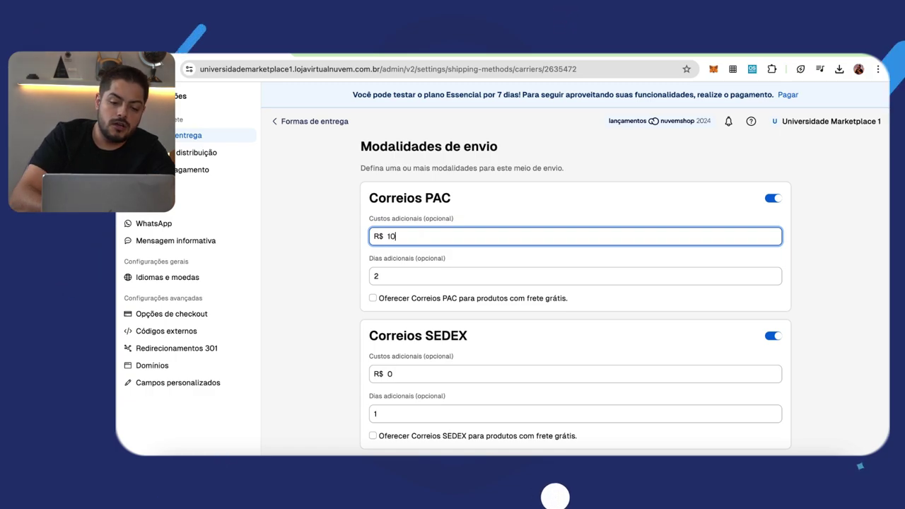
{"action": "left_click", "coordinate": [435, 375]}
{"action": "key", "text": "BackSpace"}
{"action": "type", "text": "10"}
{"action": "scroll", "coordinate": [435, 376], "scroll_direction": "down", "scroll_amount": 5}
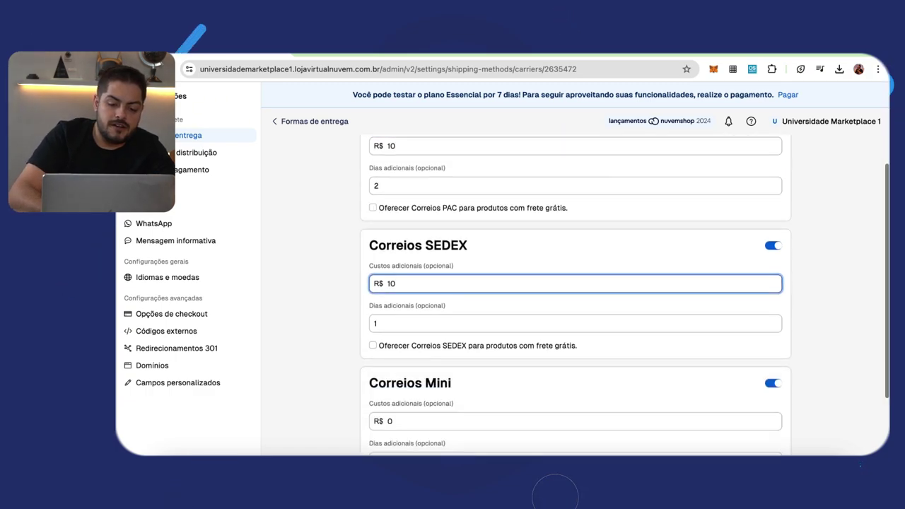
{"action": "left_click", "coordinate": [769, 416]}
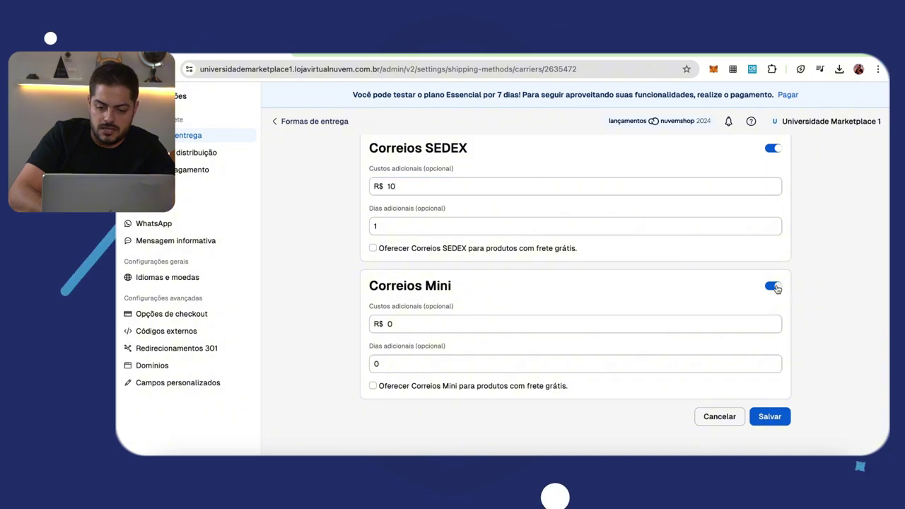
{"action": "scroll", "coordinate": [770, 420], "scroll_direction": "up", "scroll_amount": 4}
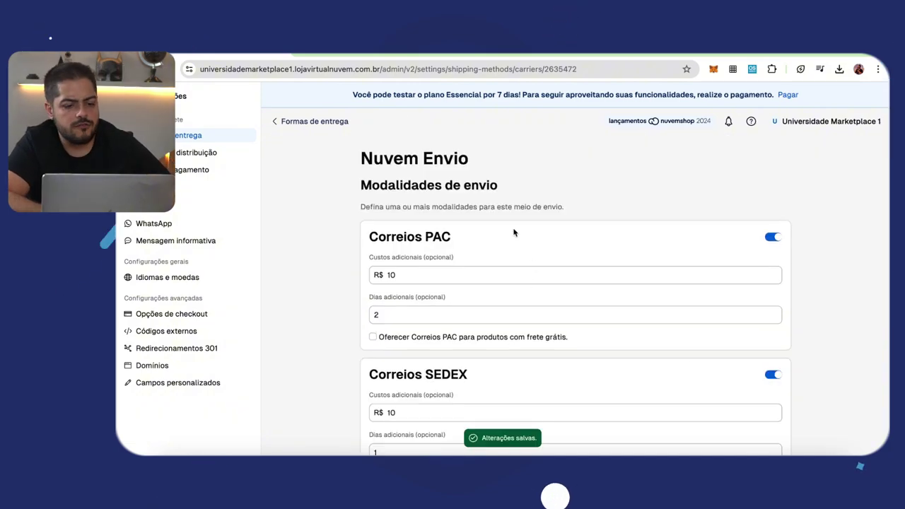
Return to the Nuvem Envio shipment list and look at the options for adding a shipment.
{"action": "left_click", "coordinate": [296, 121]}
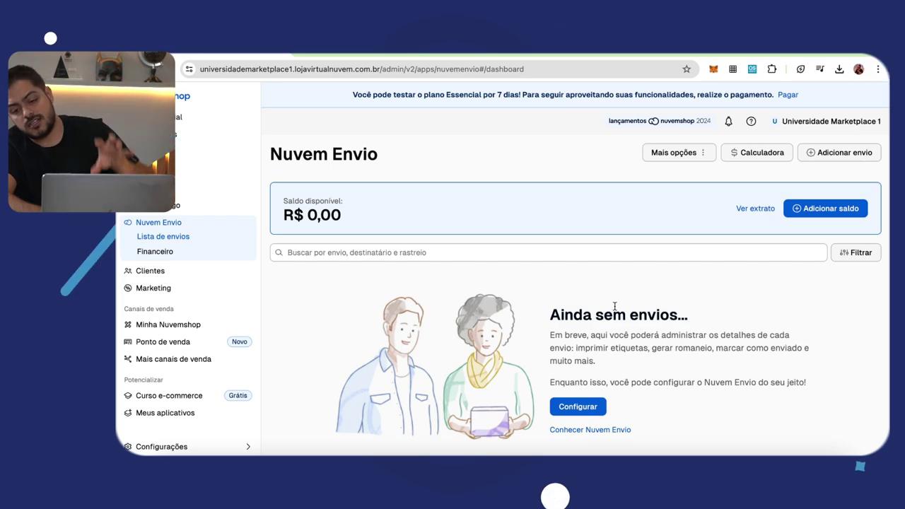
{"action": "left_click", "coordinate": [841, 153]}
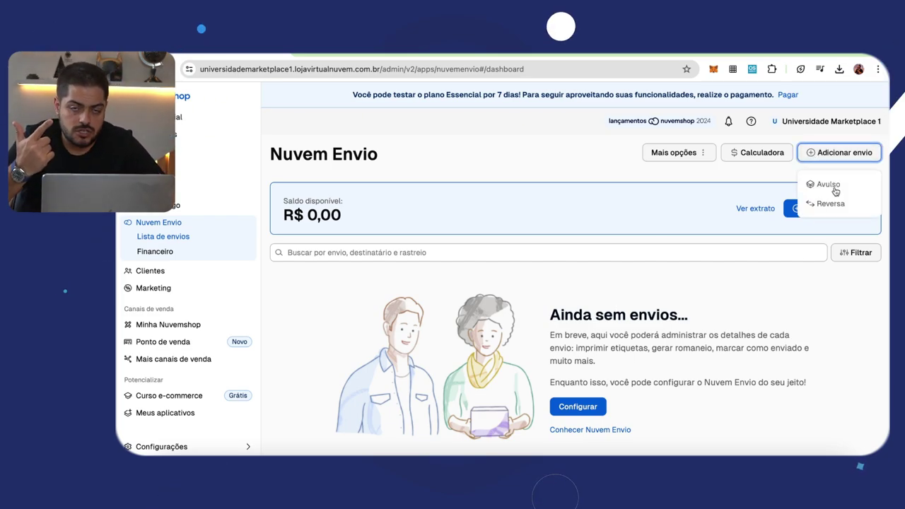
{"action": "left_click", "coordinate": [722, 300]}
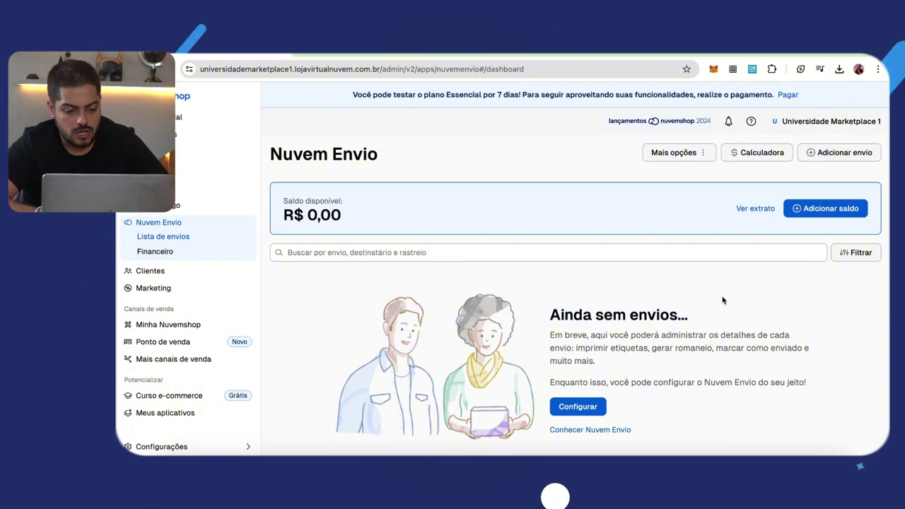
{"action": "left_click", "coordinate": [187, 222]}
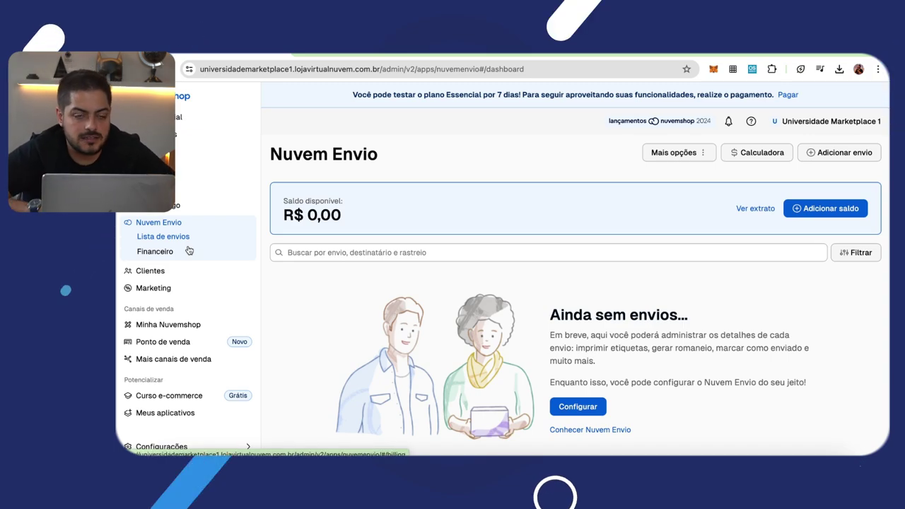
Open the app store from the store's installed applications and browse its categories, including security, payments and logistics.
{"action": "left_click", "coordinate": [177, 418]}
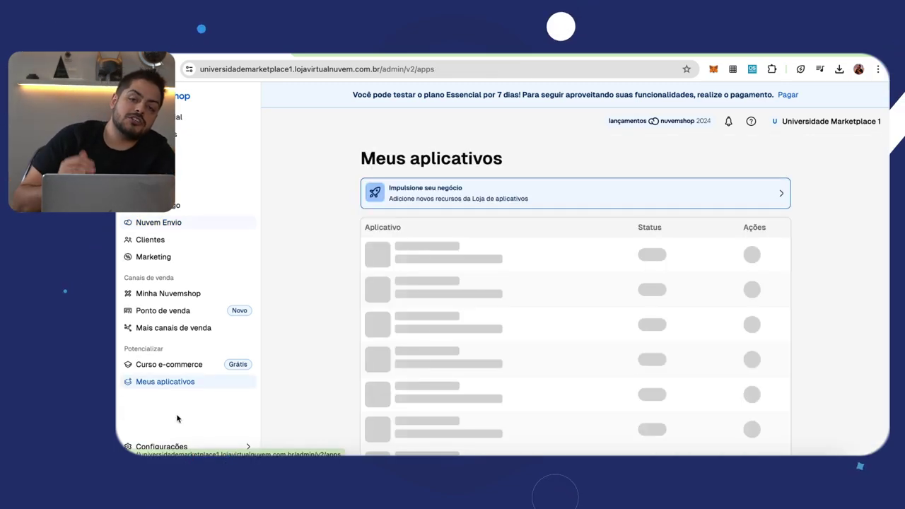
{"action": "left_click", "coordinate": [477, 201]}
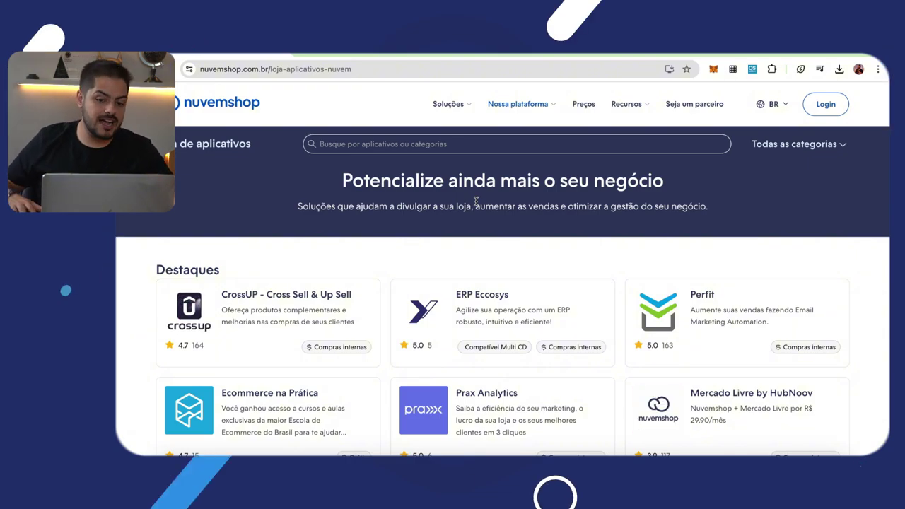
{"action": "scroll", "coordinate": [521, 206], "scroll_direction": "down", "scroll_amount": 10}
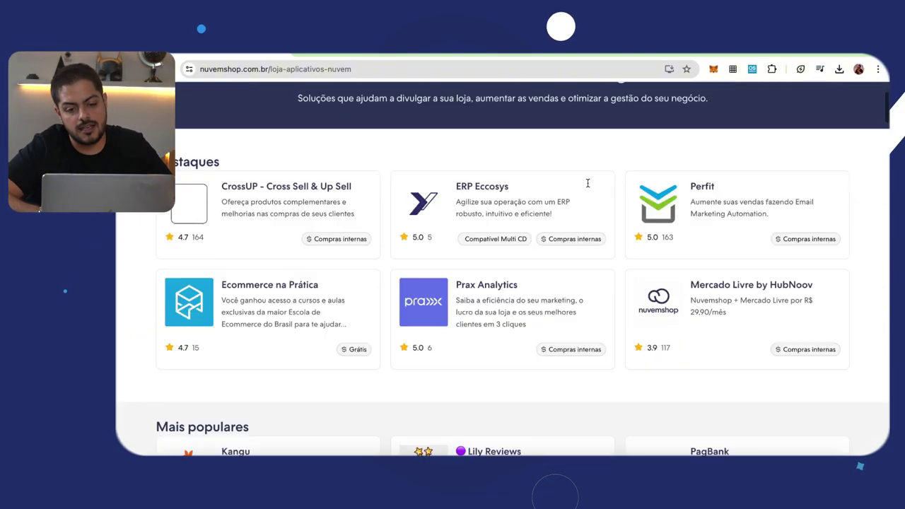
{"action": "scroll", "coordinate": [589, 187], "scroll_direction": "down", "scroll_amount": 15}
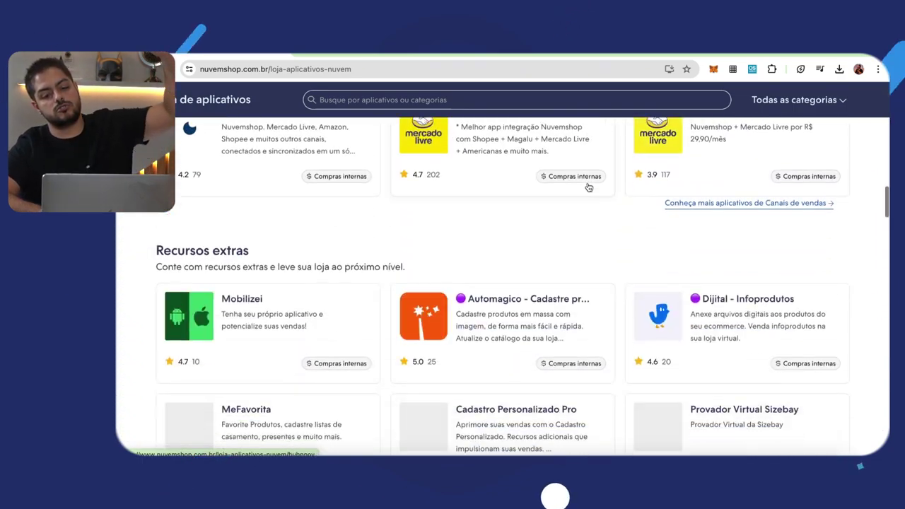
{"action": "scroll", "coordinate": [589, 187], "scroll_direction": "down", "scroll_amount": 6}
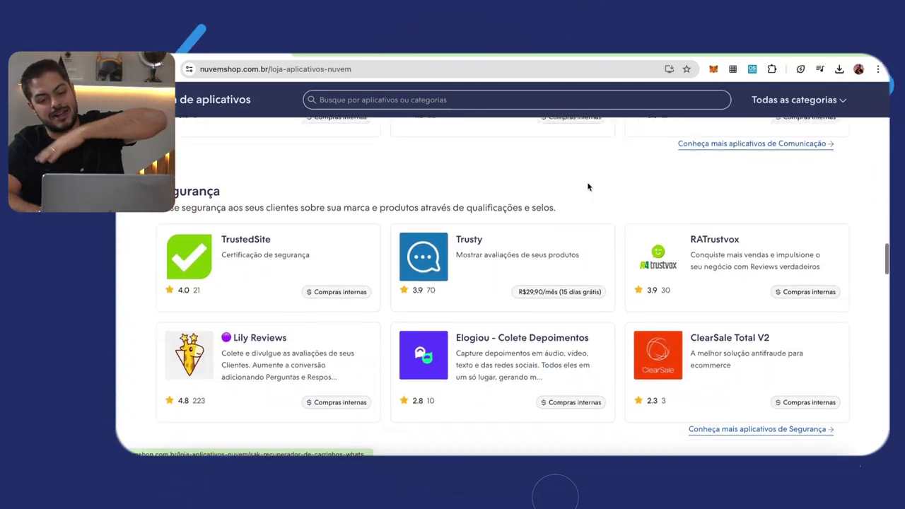
{"action": "scroll", "coordinate": [587, 184], "scroll_direction": "down", "scroll_amount": 1}
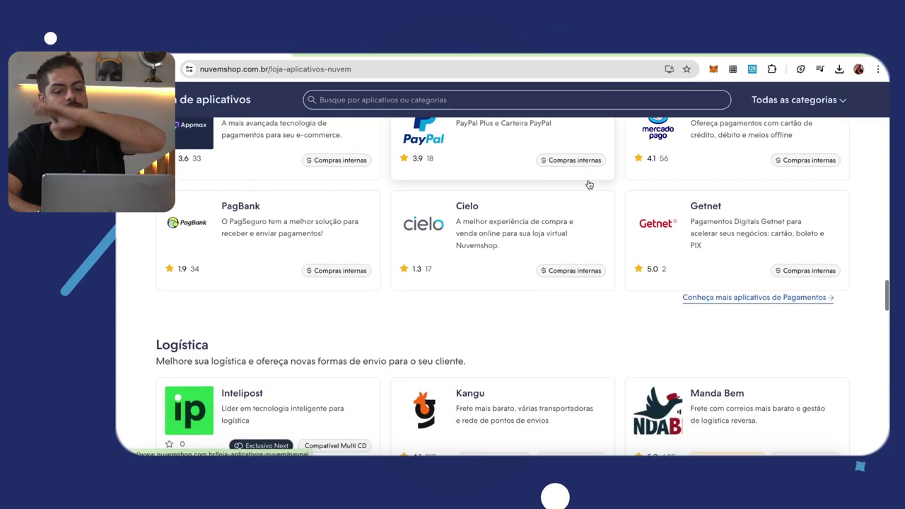
{"action": "scroll", "coordinate": [588, 184], "scroll_direction": "down", "scroll_amount": 2}
{"action": "scroll", "coordinate": [587, 183], "scroll_direction": "down", "scroll_amount": 3}
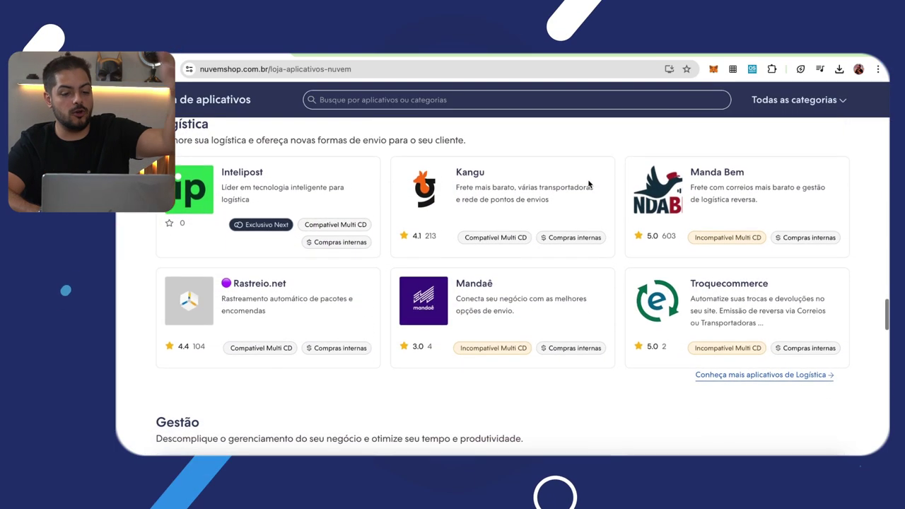
{"action": "scroll", "coordinate": [588, 184], "scroll_direction": "up", "scroll_amount": 20}
{"action": "scroll", "coordinate": [588, 184], "scroll_direction": "up", "scroll_amount": 3}
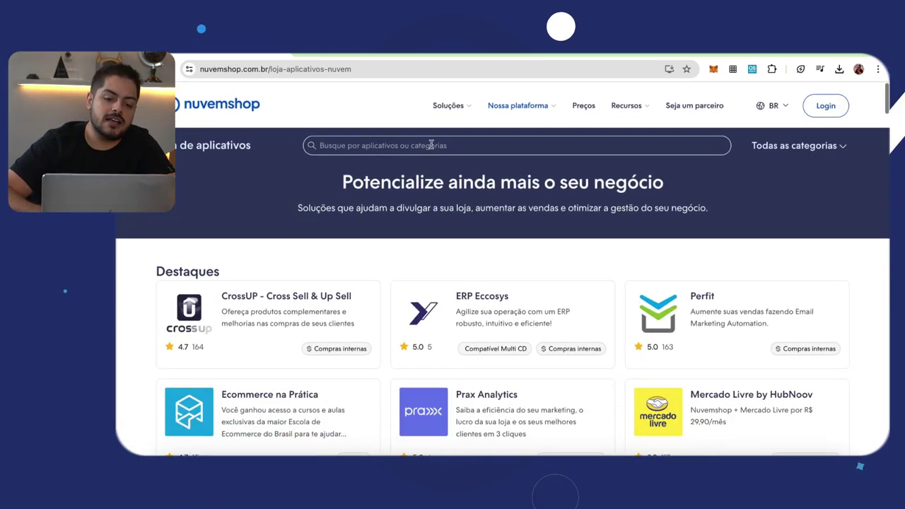
Search the app store for bling and open the Bling app's page.
{"action": "left_click", "coordinate": [424, 143]}
{"action": "type", "text": "bling"}
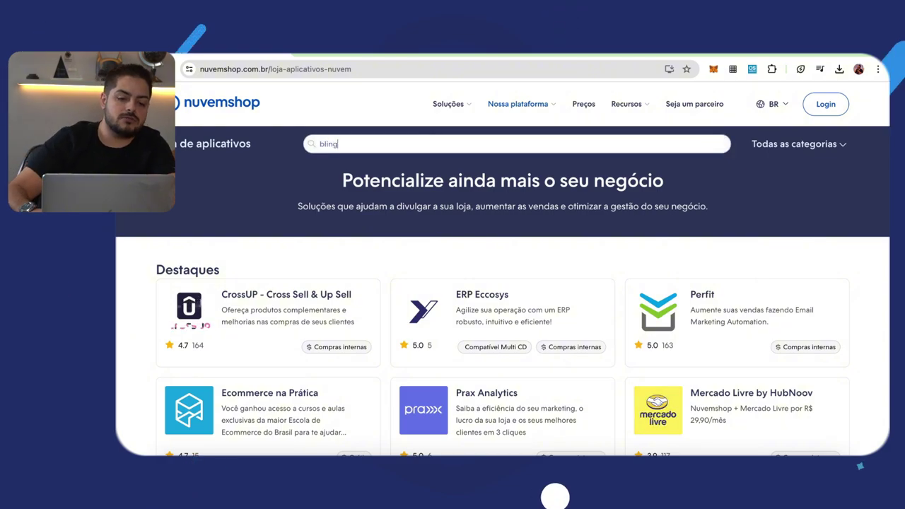
{"action": "key", "text": "Return"}
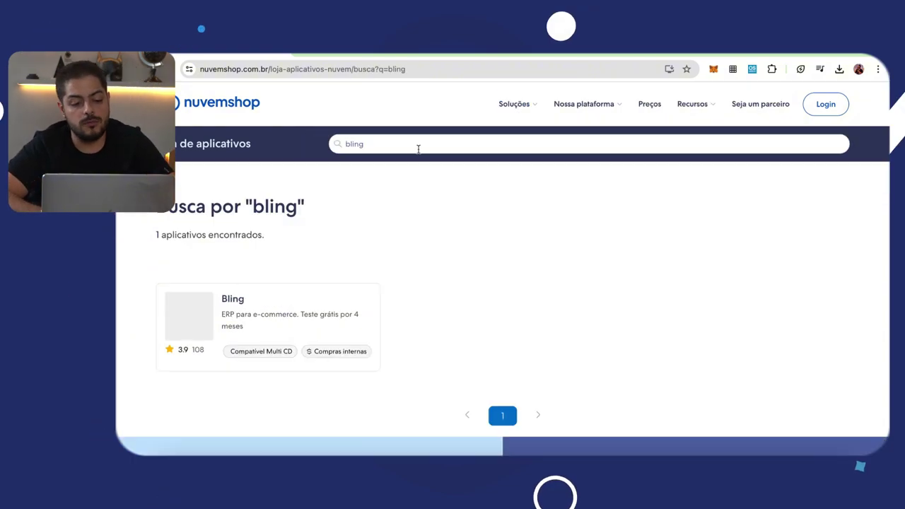
{"action": "left_click", "coordinate": [299, 335]}
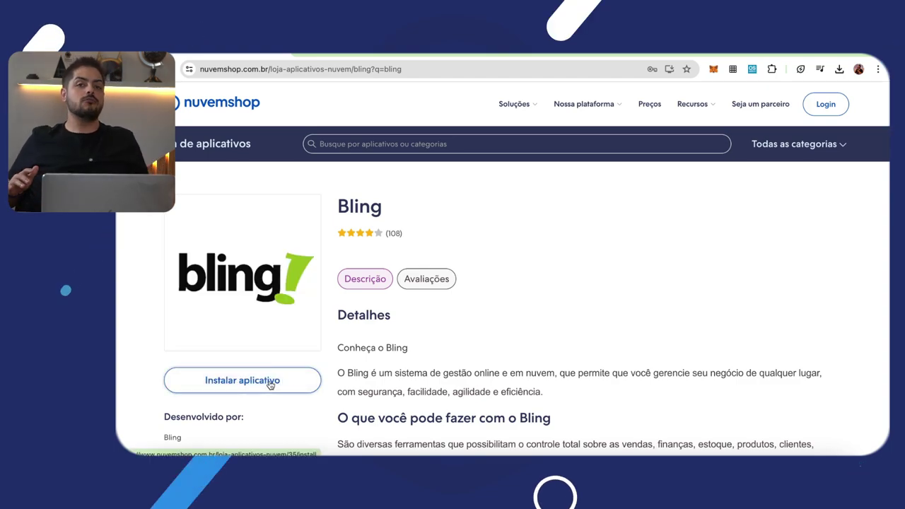
Install the Bling app, accept its permissions for the store, and install the Nuvemshop integration on the Bling site.
{"action": "left_click", "coordinate": [241, 380]}
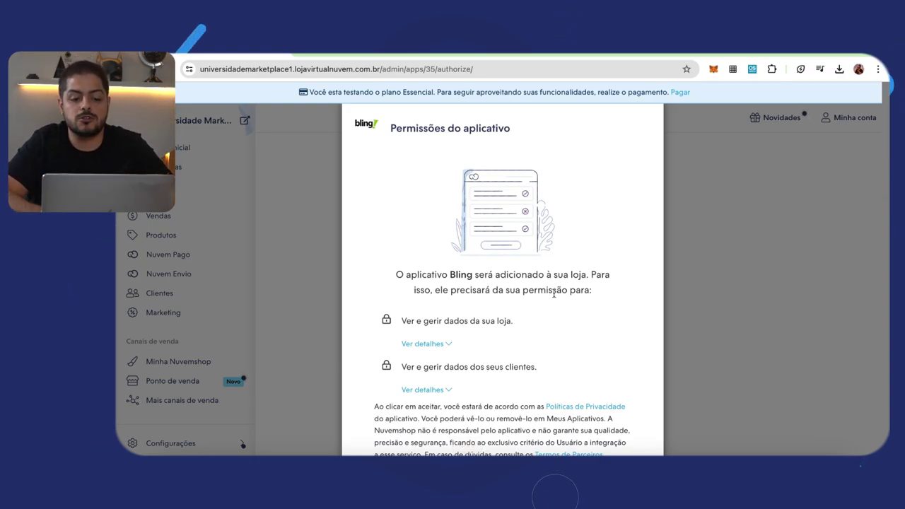
{"action": "scroll", "coordinate": [464, 219], "scroll_direction": "down", "scroll_amount": 3}
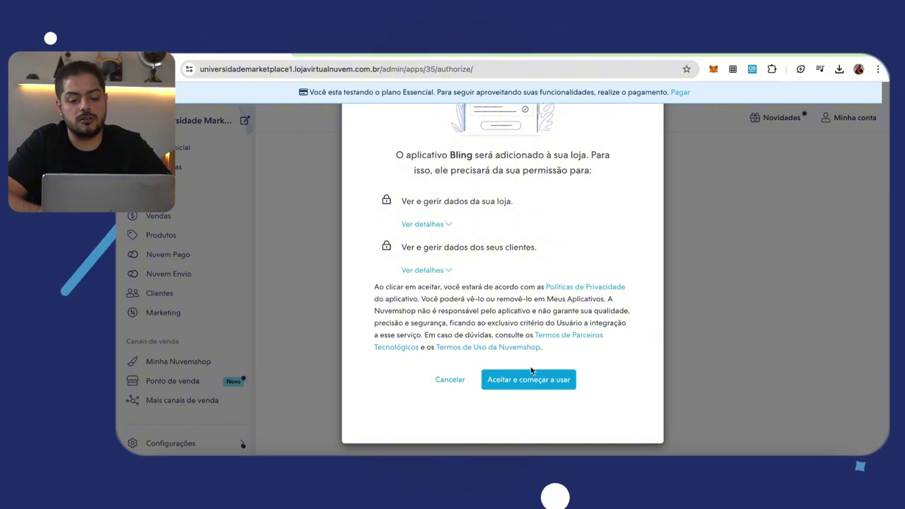
{"action": "left_click", "coordinate": [530, 381]}
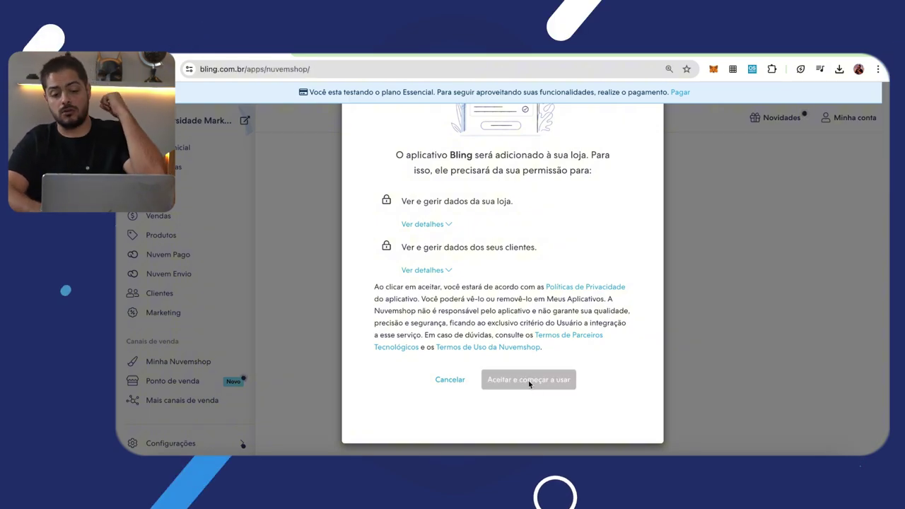
{"action": "scroll", "coordinate": [739, 177], "scroll_direction": "down", "scroll_amount": 5}
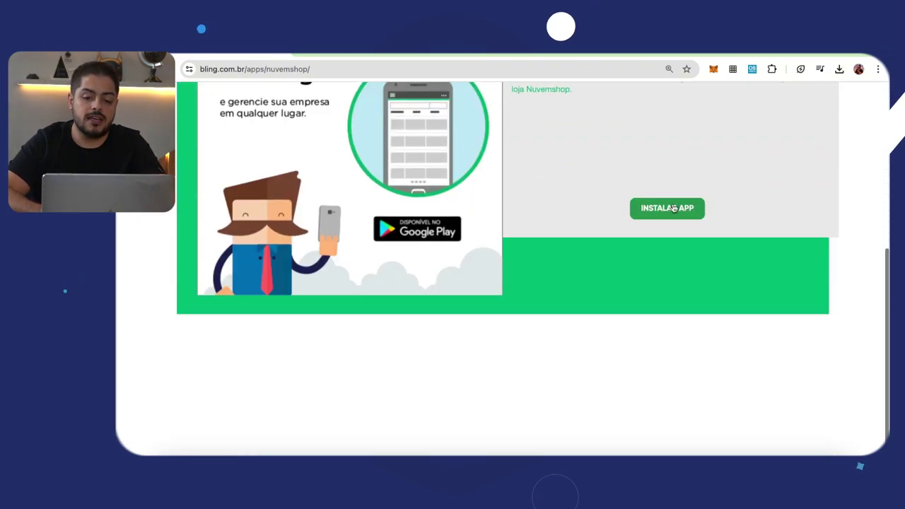
{"action": "left_click", "coordinate": [671, 206]}
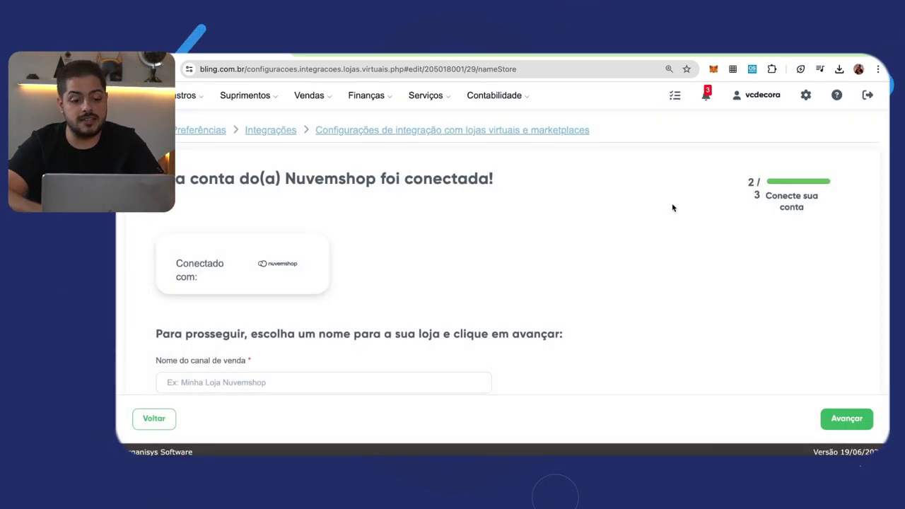
Name the Bling sales channel Nuvem Shop - uni, complete the connection and continue to the product export and import settings.
{"action": "left_click", "coordinate": [339, 382]}
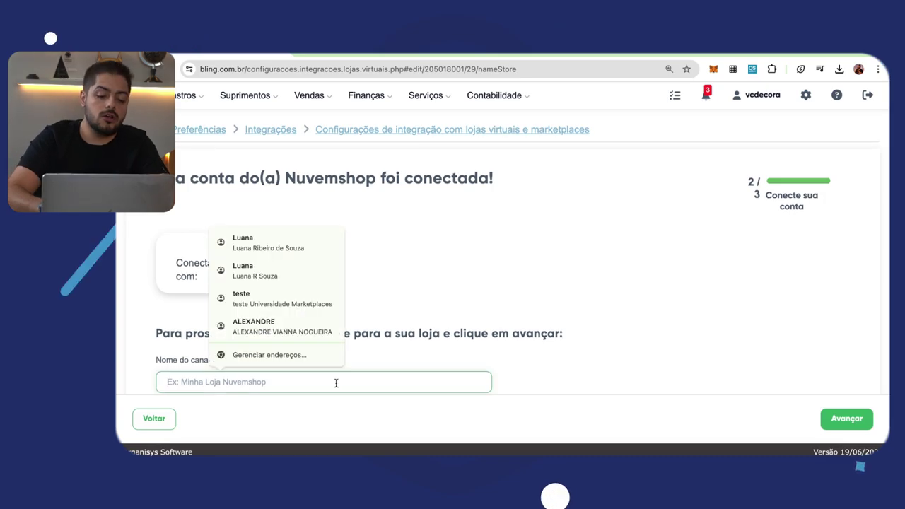
{"action": "type", "text": "U"}
{"action": "key", "text": "BackSpace"}
{"action": "type", "text": "Nuv"}
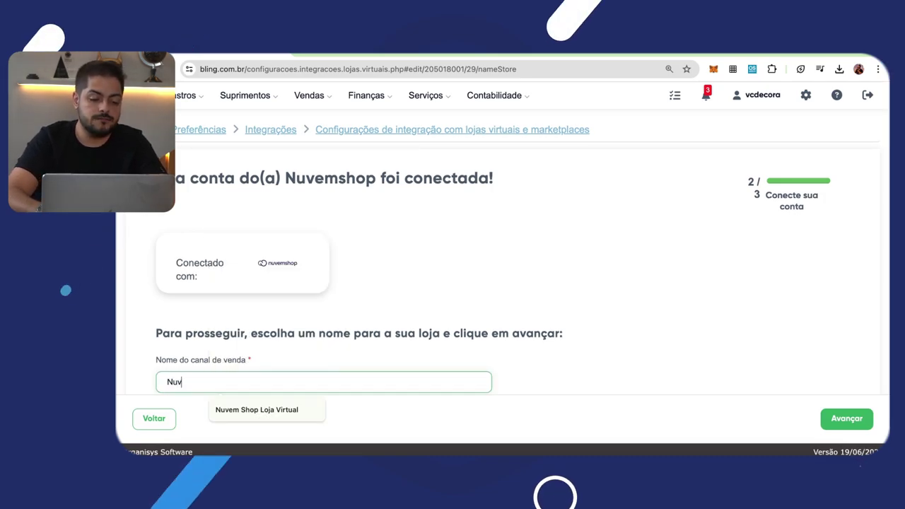
{"action": "type", "text": "em Shop - uni"}
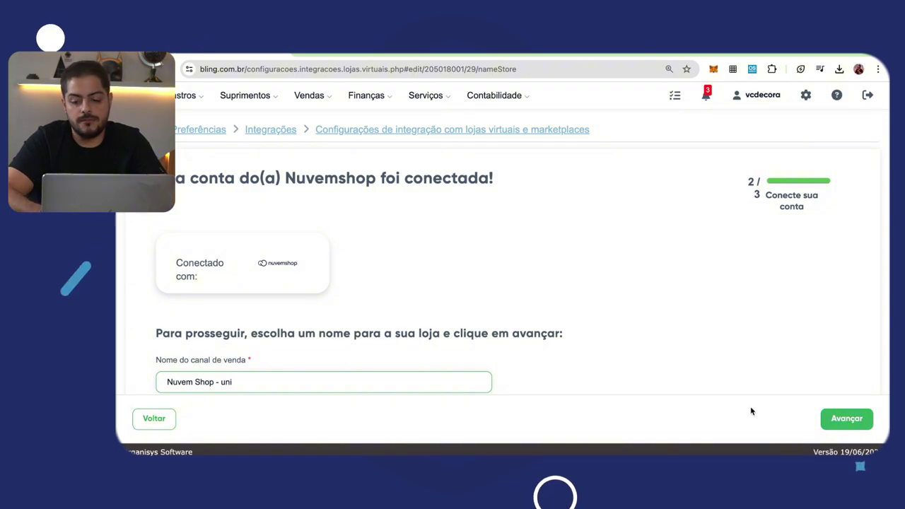
{"action": "left_click", "coordinate": [853, 420]}
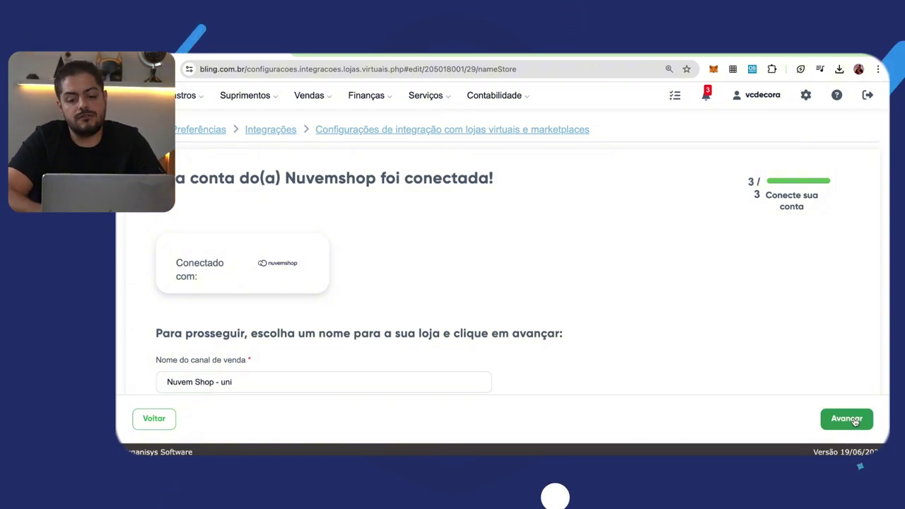
{"action": "scroll", "coordinate": [808, 323], "scroll_direction": "down", "scroll_amount": 3}
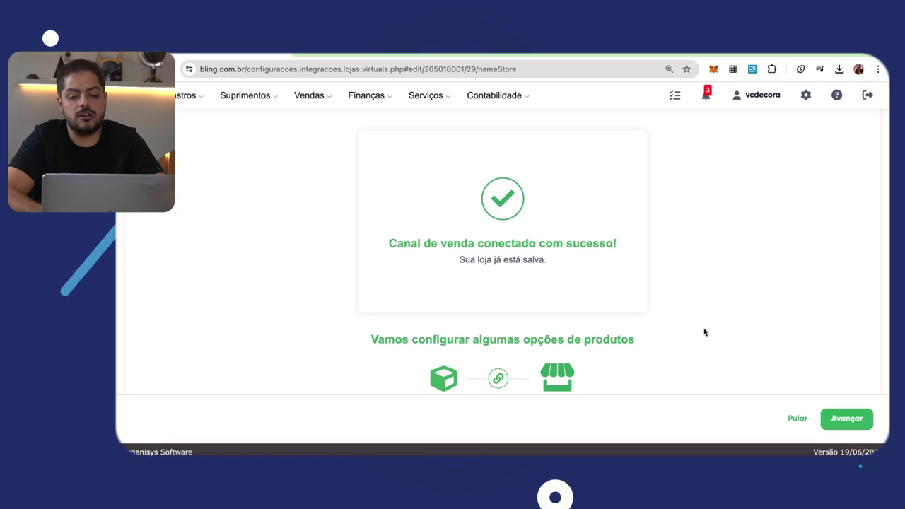
{"action": "left_click", "coordinate": [836, 422]}
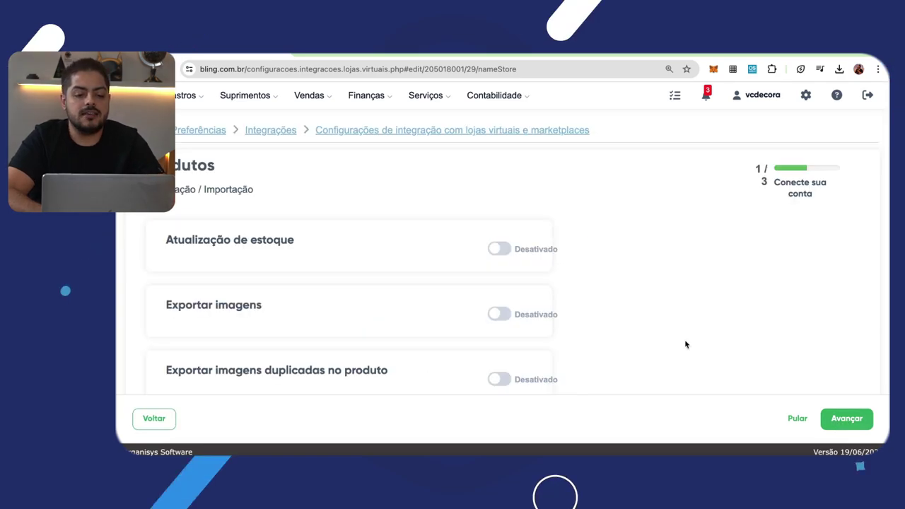
Enable stock updates, image export, automatic sales import and automatic sending of tracking data, and finish configuring the Bling sales channel.
{"action": "left_click", "coordinate": [496, 313]}
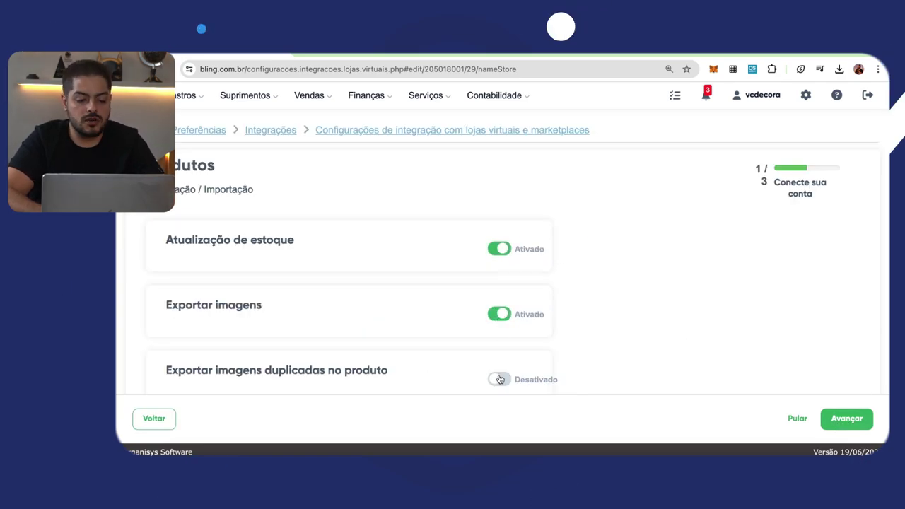
{"action": "left_click", "coordinate": [846, 418]}
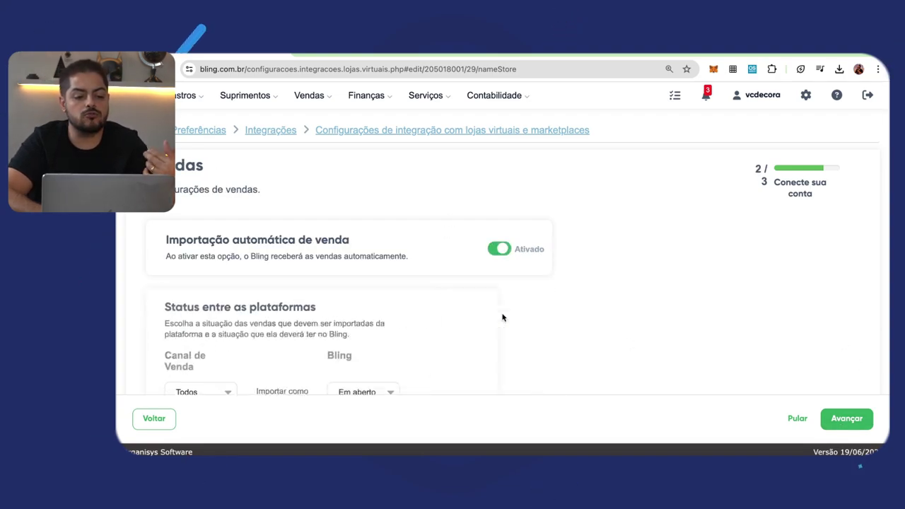
{"action": "left_click", "coordinate": [499, 318]}
{"action": "scroll", "coordinate": [501, 318], "scroll_direction": "down", "scroll_amount": 2}
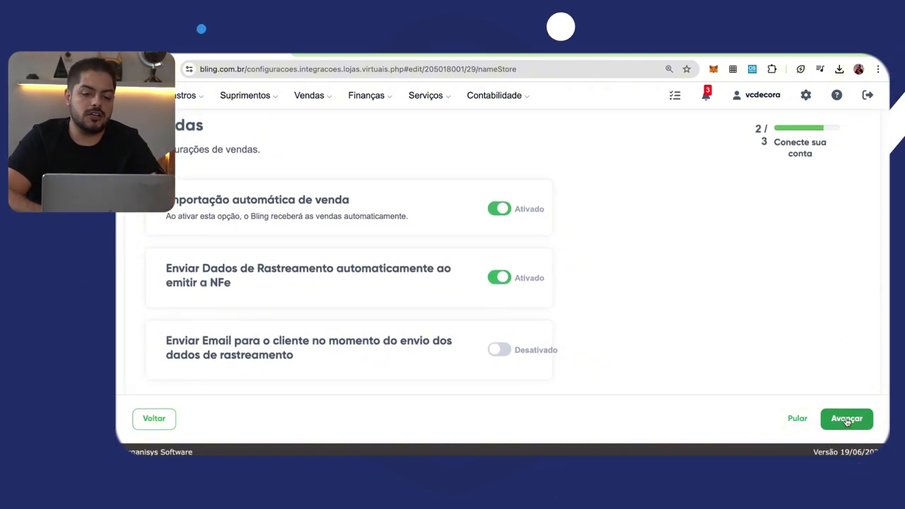
{"action": "left_click", "coordinate": [827, 418]}
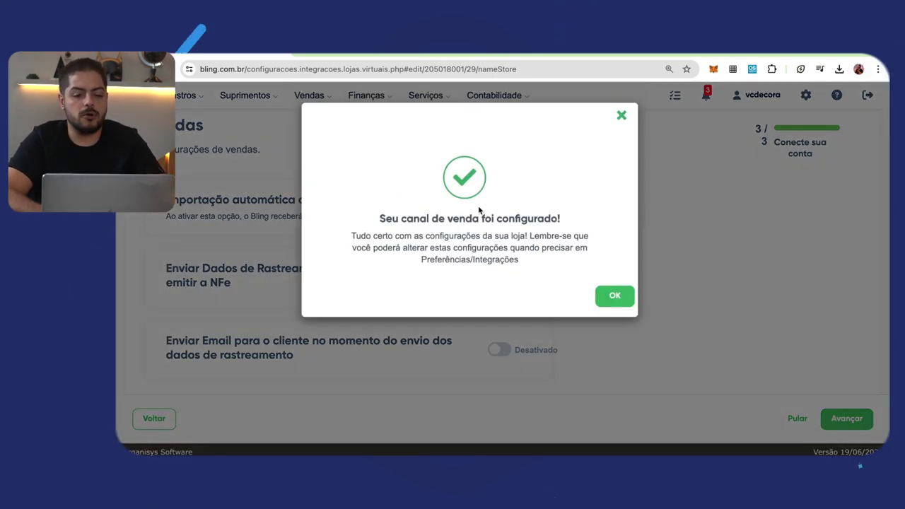
{"action": "left_click", "coordinate": [599, 296]}
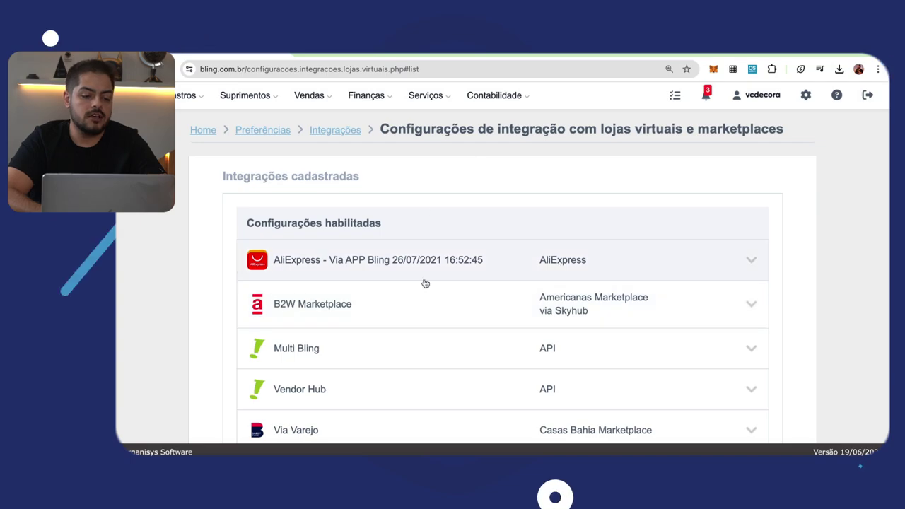
{"action": "scroll", "coordinate": [424, 285], "scroll_direction": "down", "scroll_amount": 3}
{"action": "scroll", "coordinate": [431, 292], "scroll_direction": "down", "scroll_amount": 4}
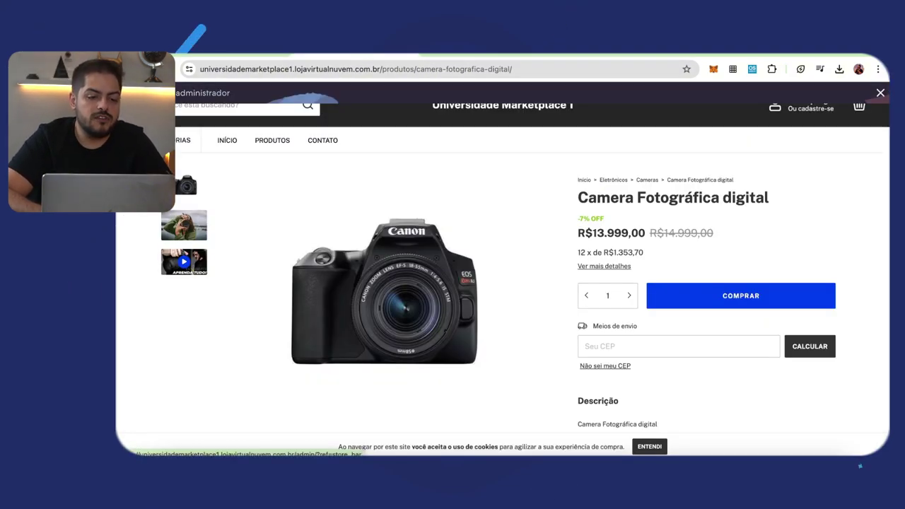
Review the Camera Fotográfica digital product page in the online store and show the product's video in its gallery.
{"action": "left_click", "coordinate": [201, 92]}
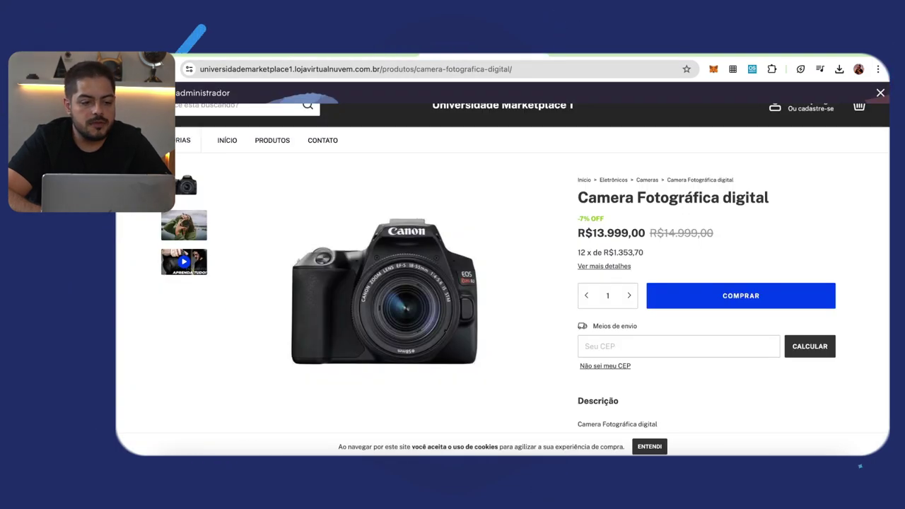
{"action": "scroll", "coordinate": [544, 247], "scroll_direction": "down", "scroll_amount": 5}
{"action": "scroll", "coordinate": [545, 247], "scroll_direction": "up", "scroll_amount": 5}
{"action": "right_click", "coordinate": [548, 247]}
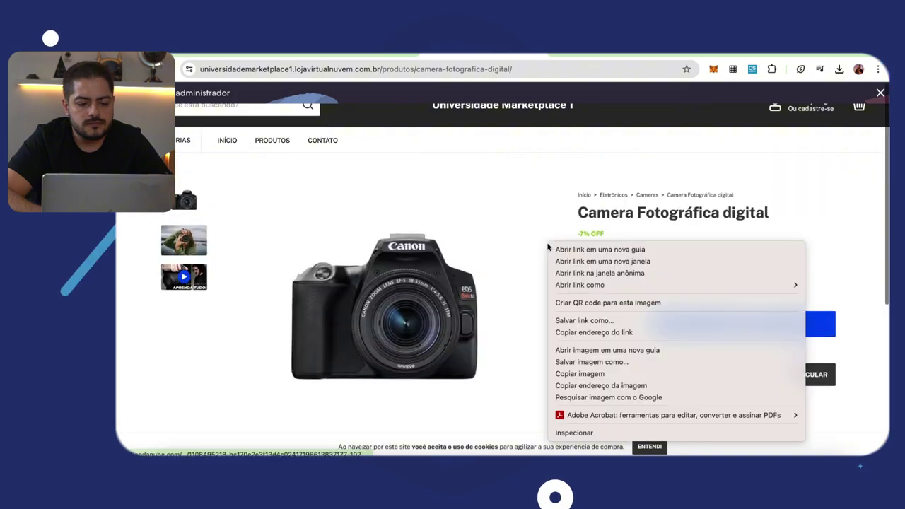
{"action": "key", "text": "Escape"}
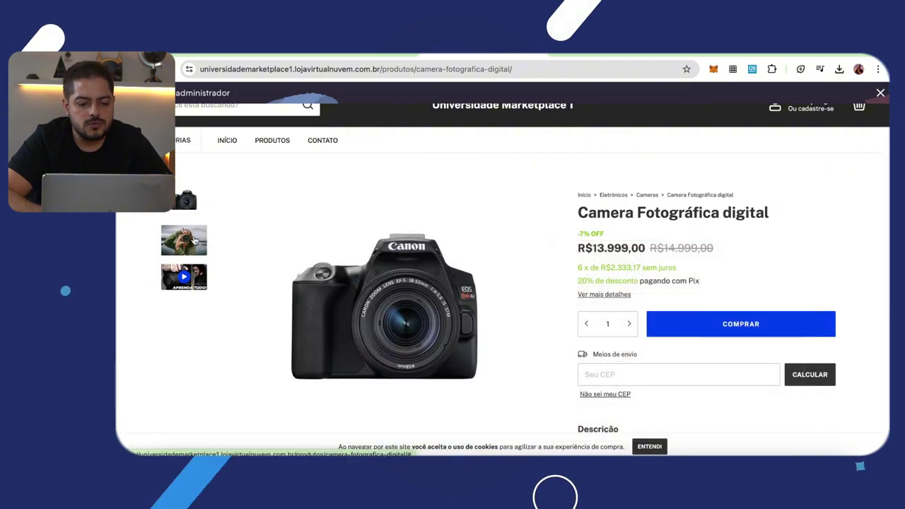
{"action": "left_click", "coordinate": [204, 275]}
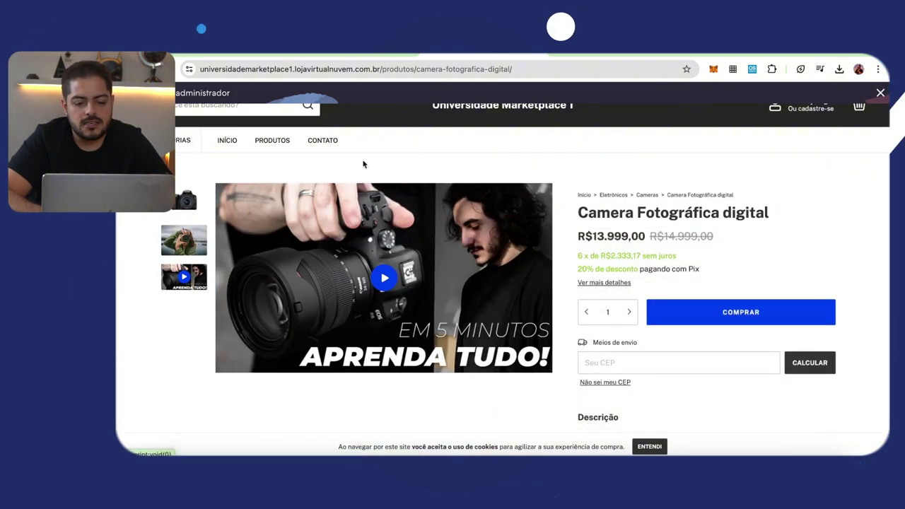
Calculate the camera's shipping options by entering the delivery postal code, and review the Nuvem Envio rates and delivery dates.
{"action": "left_click", "coordinate": [636, 362]}
{"action": "type", "text": "1"}
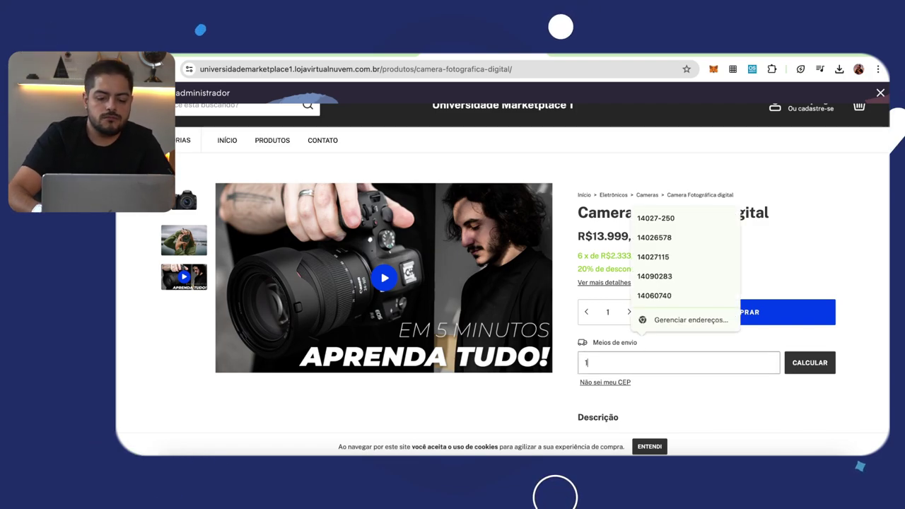
{"action": "type", "text": "4027115"}
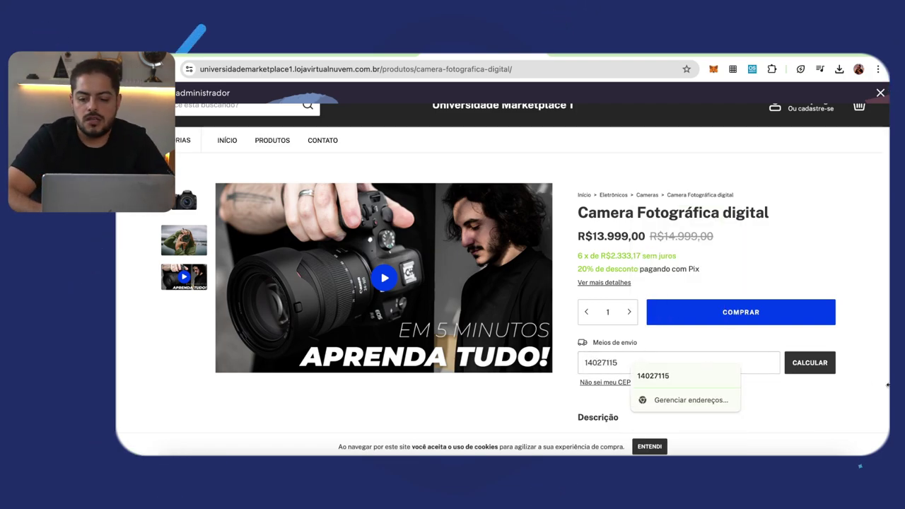
{"action": "key", "text": "Return"}
{"action": "scroll", "coordinate": [683, 424], "scroll_direction": "down", "scroll_amount": 2}
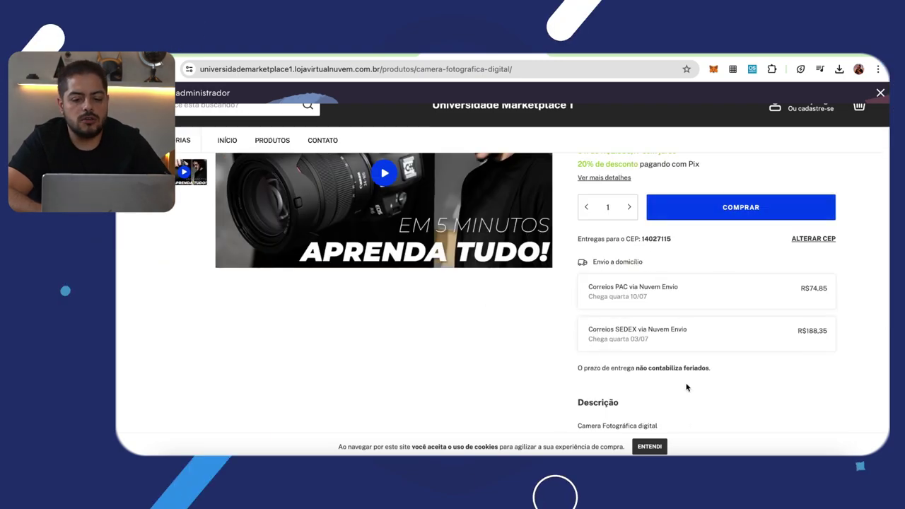
Examine the camera's interest-free installment offer and its detailed payment methods, including credit card and boleto, then return to the product.
{"action": "scroll", "coordinate": [582, 367], "scroll_direction": "up", "scroll_amount": 2}
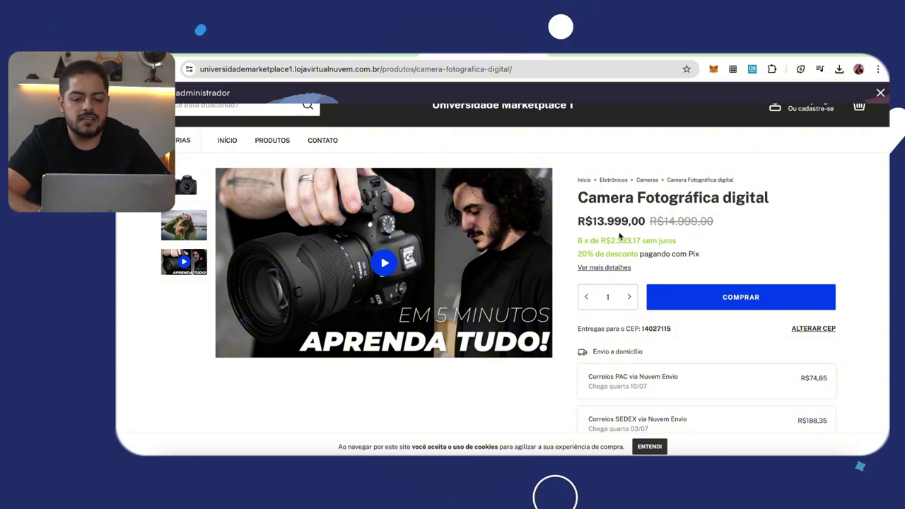
{"action": "left_click_drag", "start_coordinate": [573, 243], "coordinate": [676, 243]}
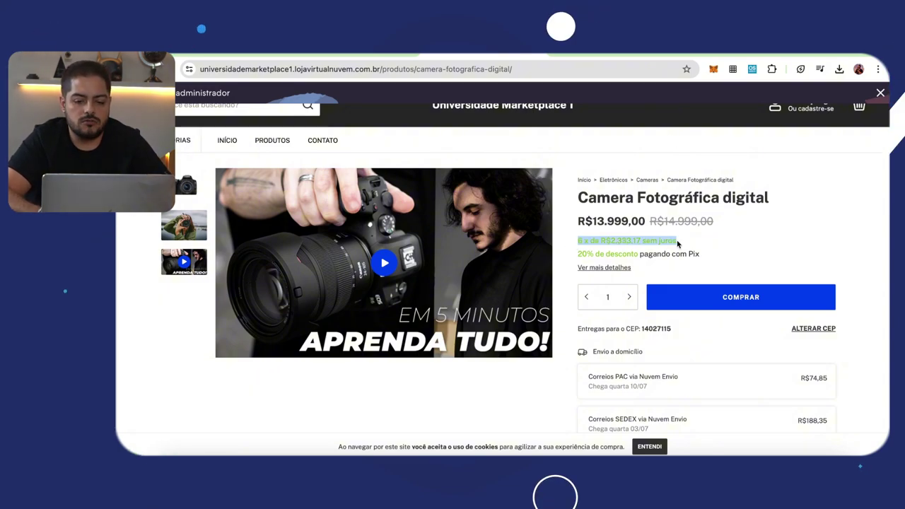
{"action": "left_click", "coordinate": [597, 266]}
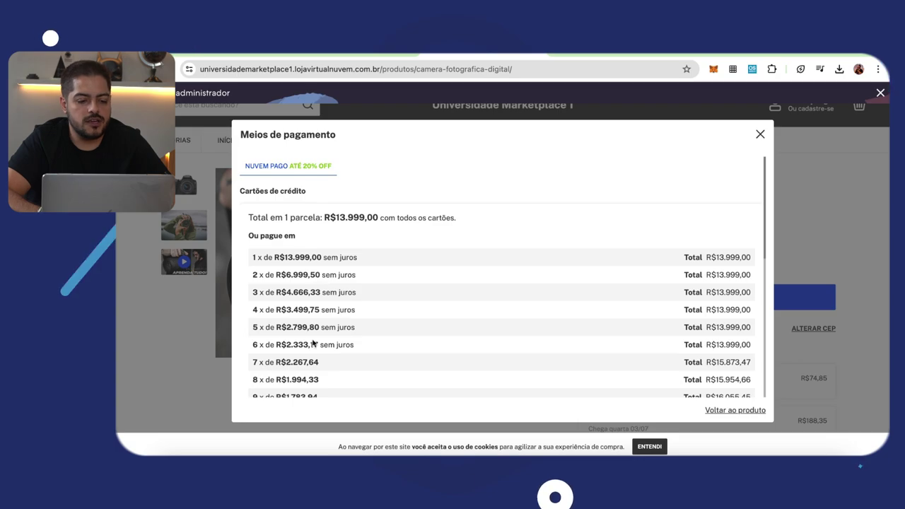
{"action": "scroll", "coordinate": [313, 342], "scroll_direction": "down", "scroll_amount": 10}
{"action": "left_click", "coordinate": [755, 139]}
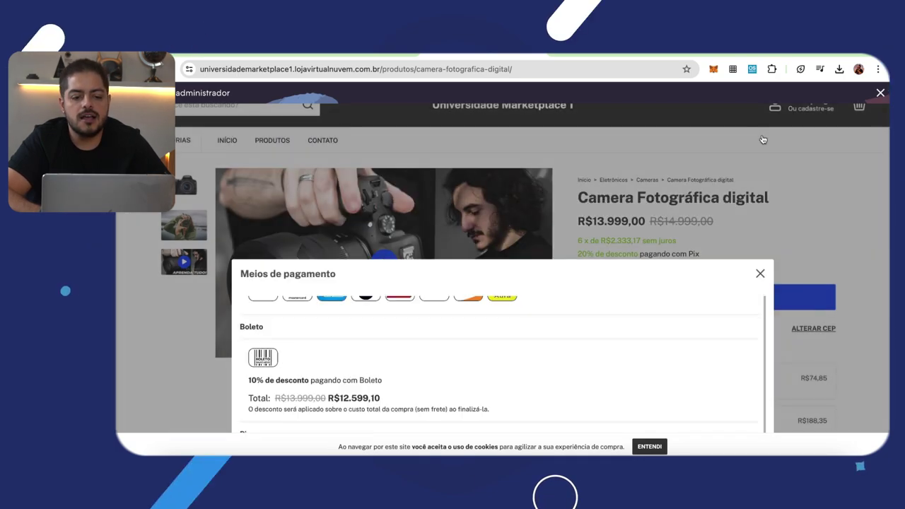